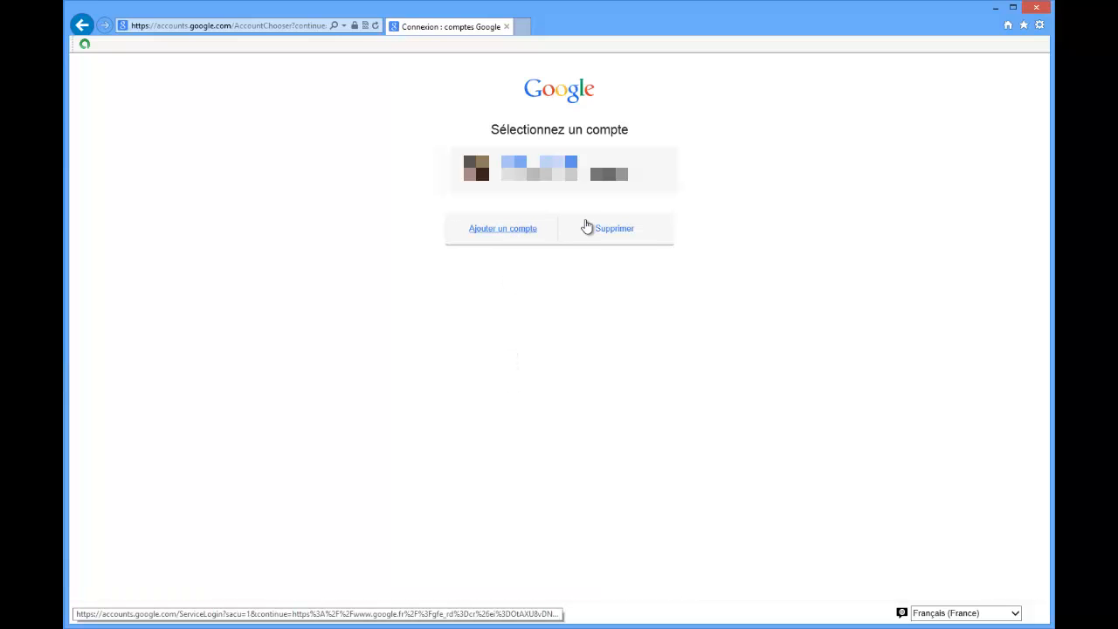
Open the sign-up form for a new Google account by way of adding an account.
left_click(630, 231)
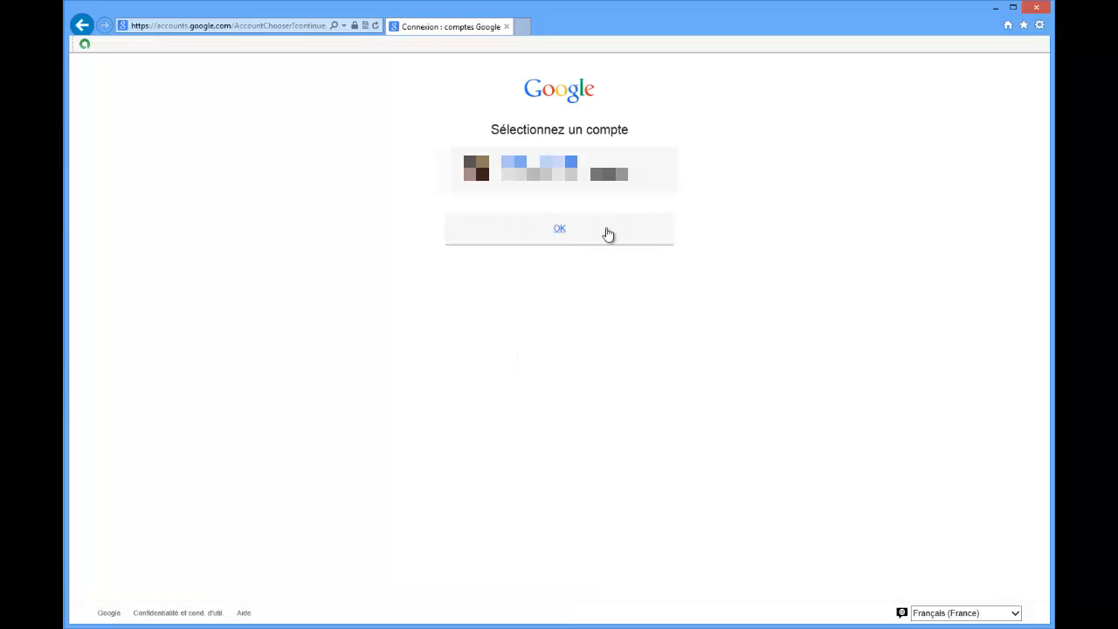
left_click(563, 229)
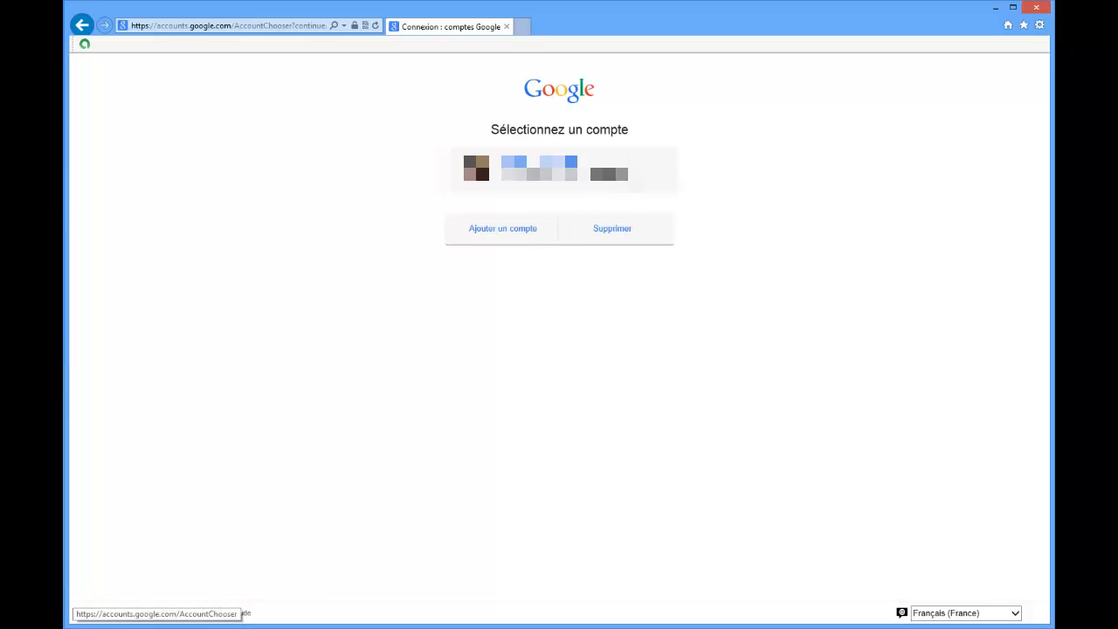
left_click(480, 234)
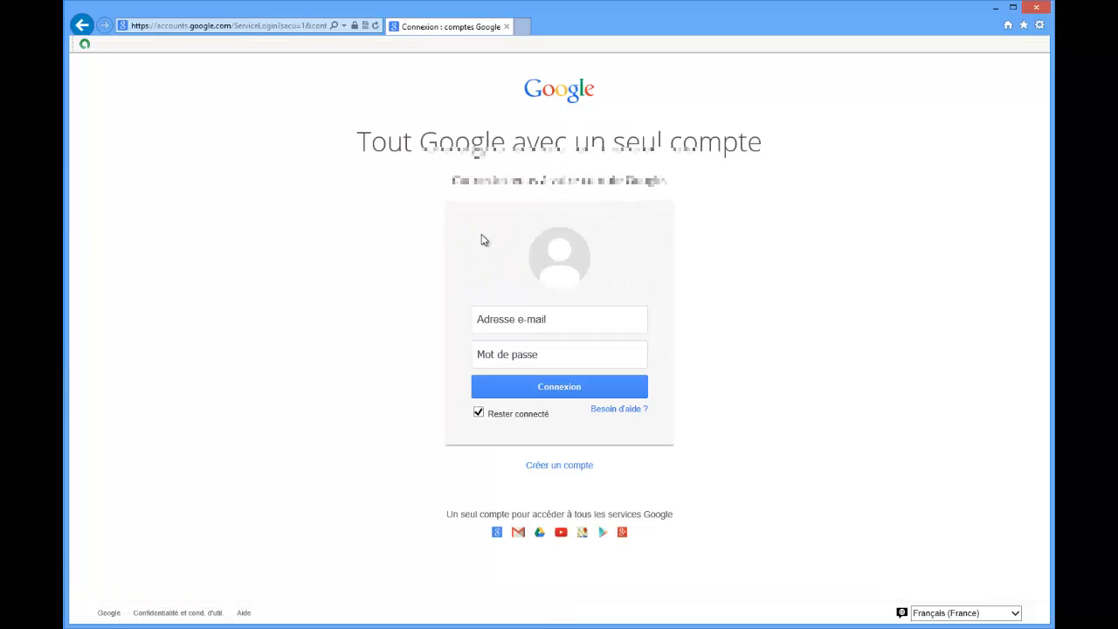
left_click(553, 469)
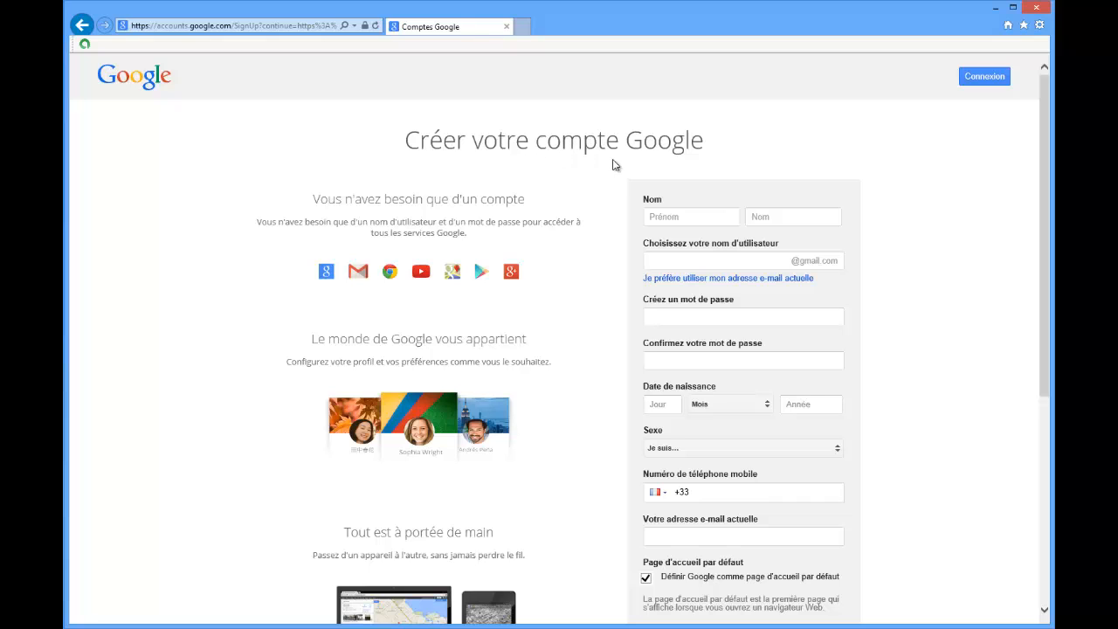
Fill in the first name, last name and desired Gmail username on the sign-up form.
left_click(665, 211)
left_click(665, 219)
type("un")
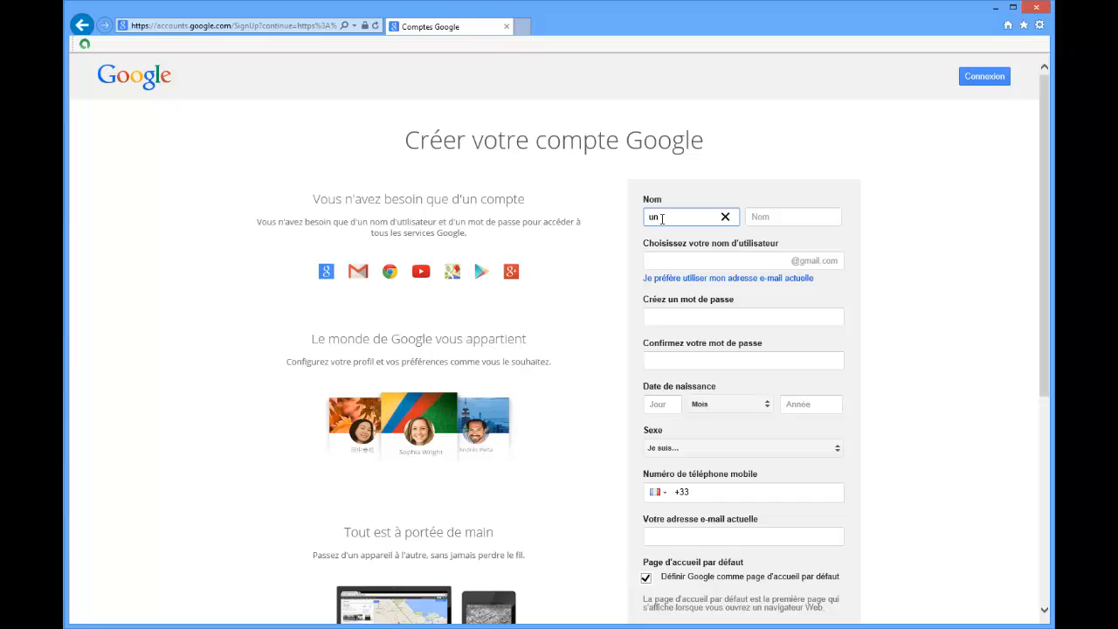
type("know")
left_click(790, 219)
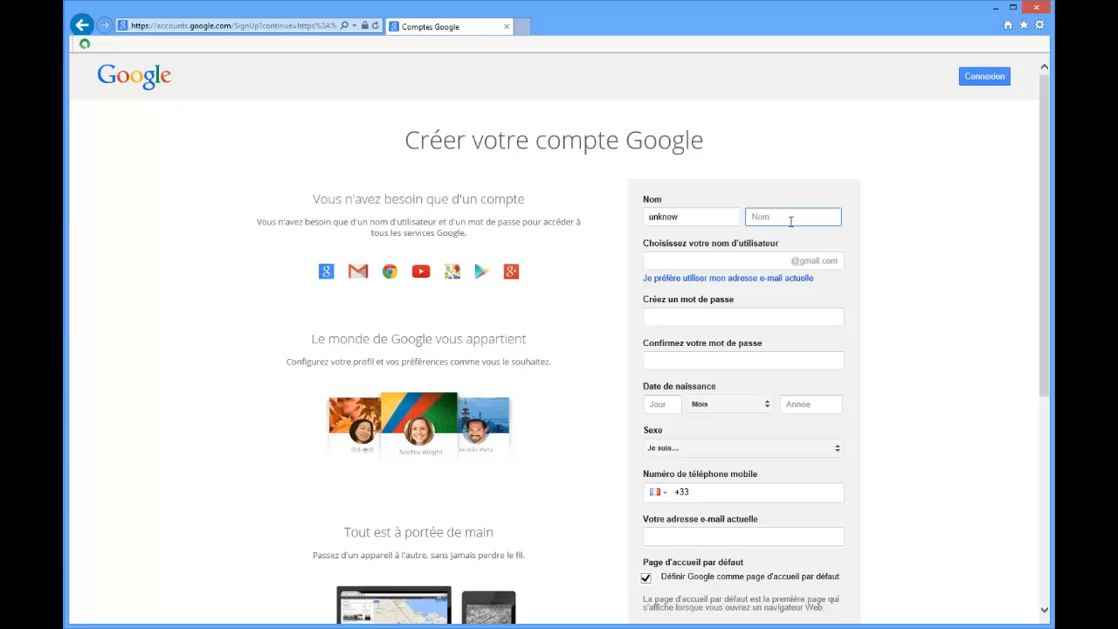
type("name")
left_click(675, 260)
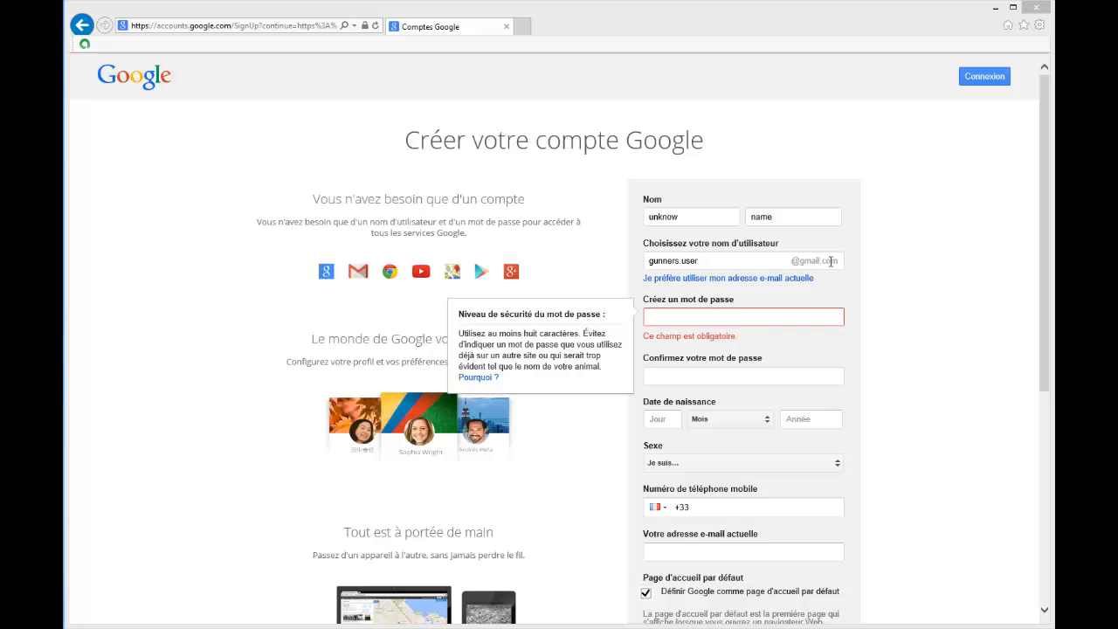
Enter the new account password and repeat it in the confirmation field.
left_click(682, 314)
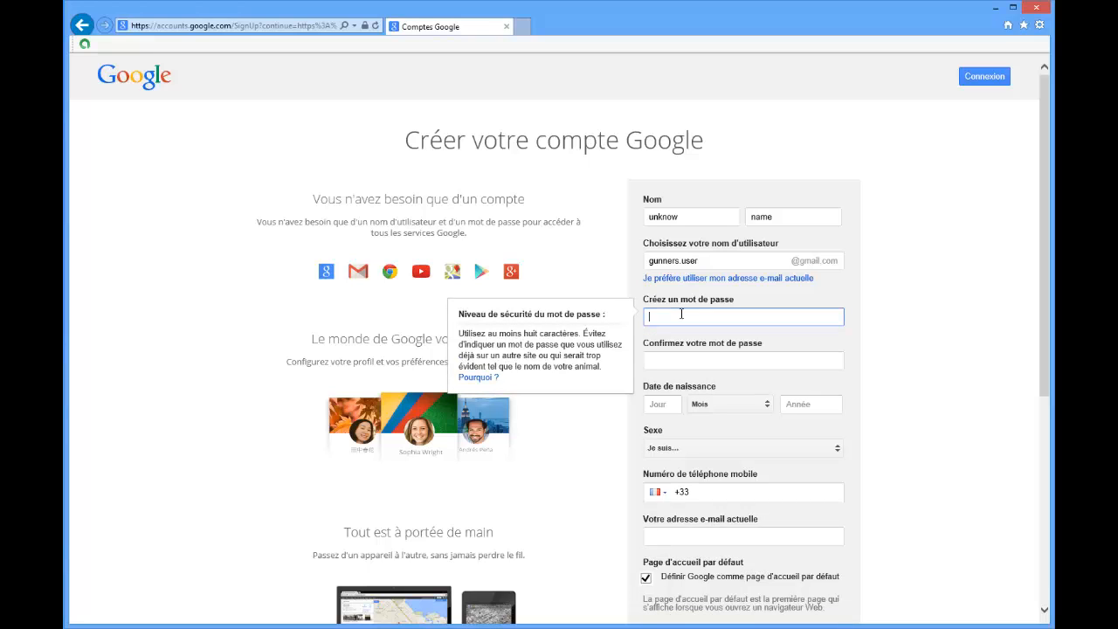
type("****")
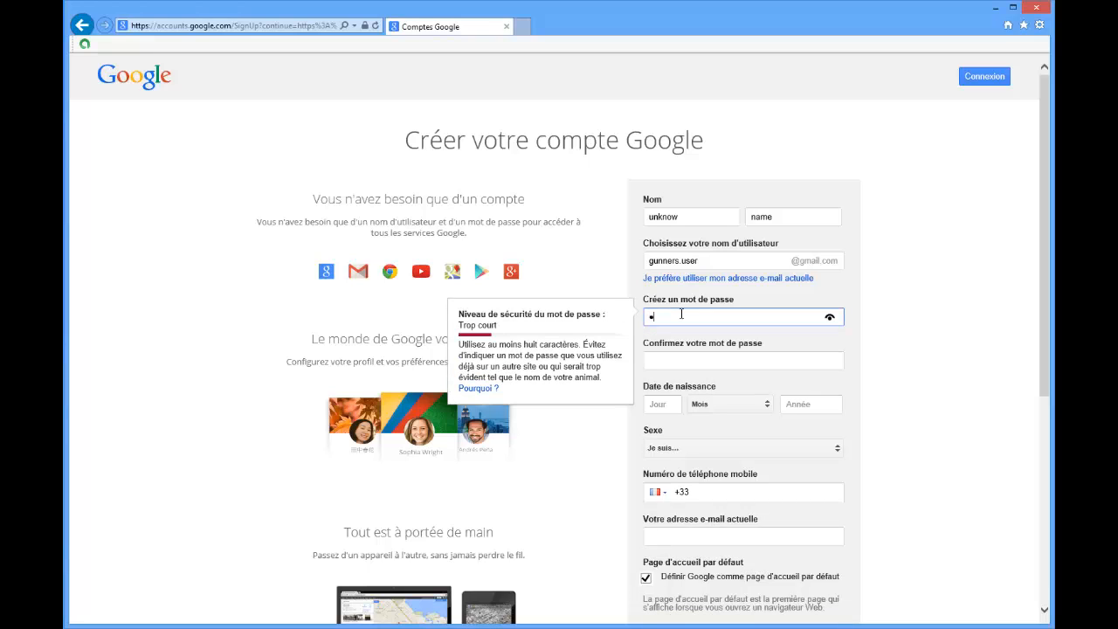
type("********")
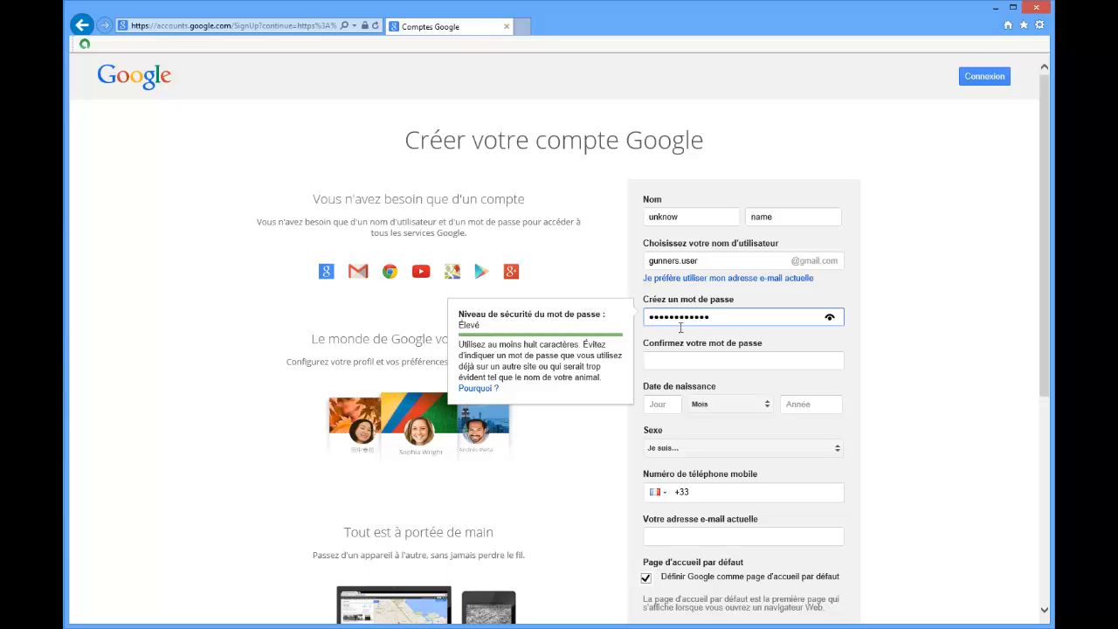
left_click(679, 360)
type("****")
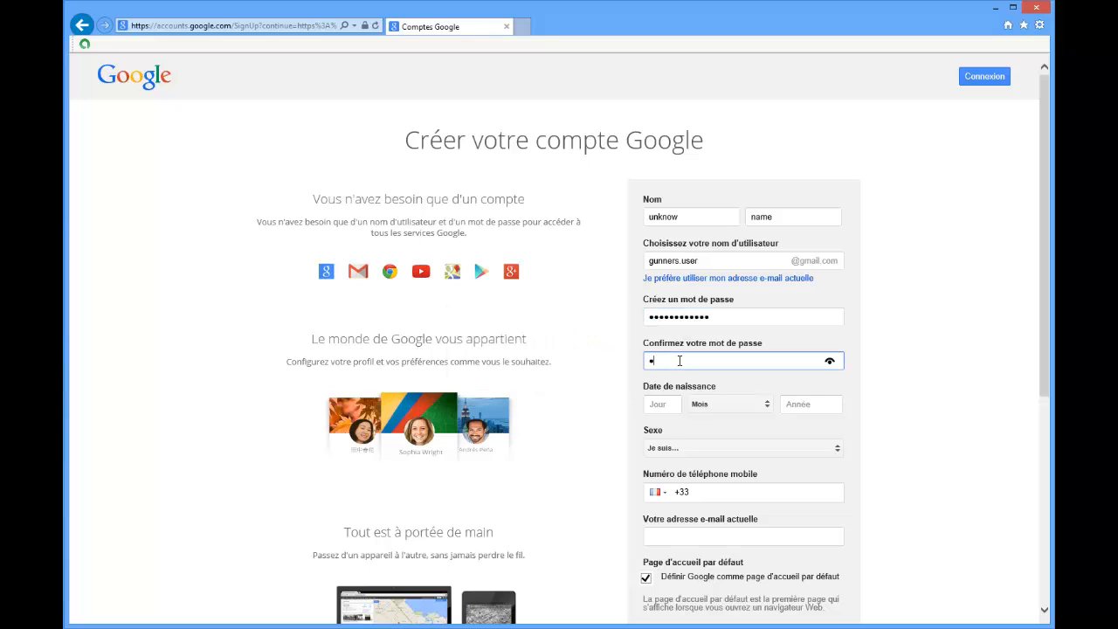
type("********")
Enter the date of birth and set the gender to "Un homme".
left_click(679, 402)
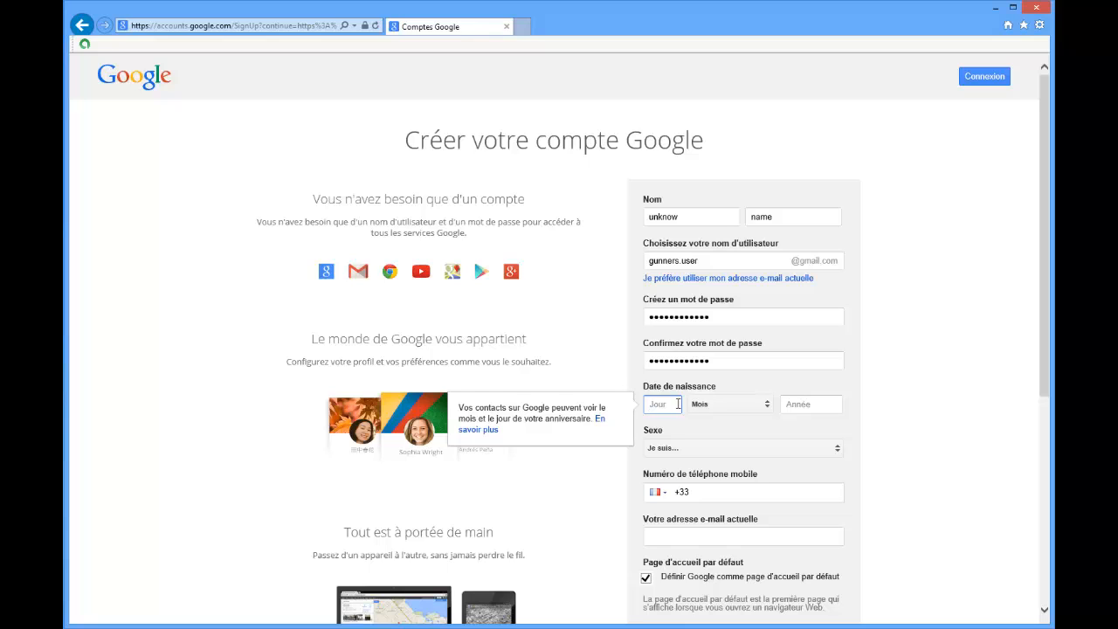
type("19")
left_click(725, 405)
left_click(723, 419)
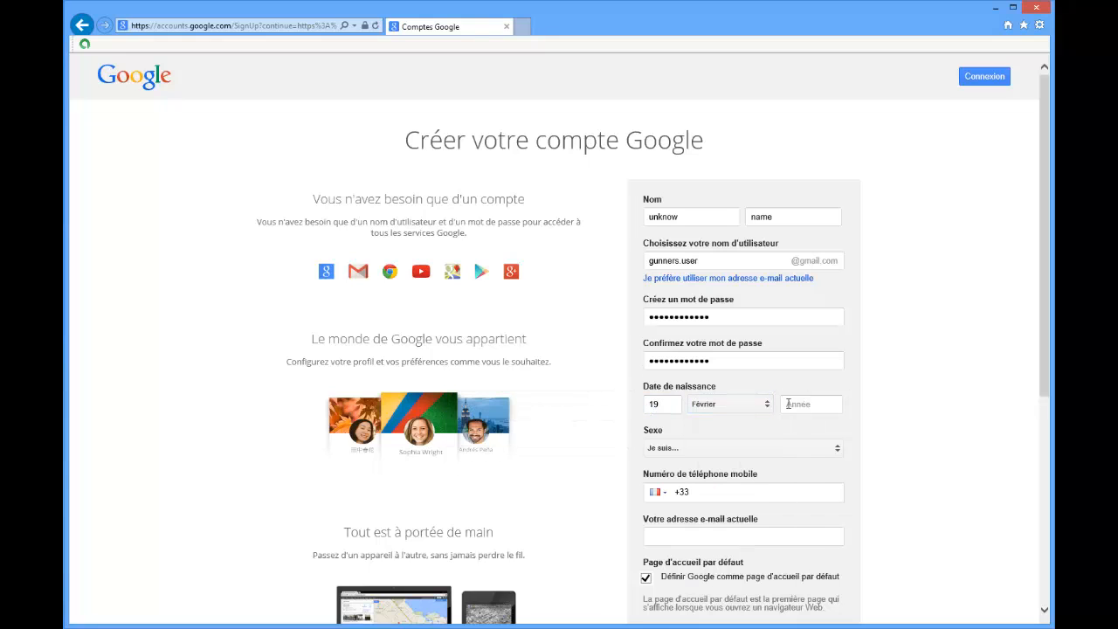
left_click(788, 403)
type("1986")
left_click(691, 449)
left_click(694, 462)
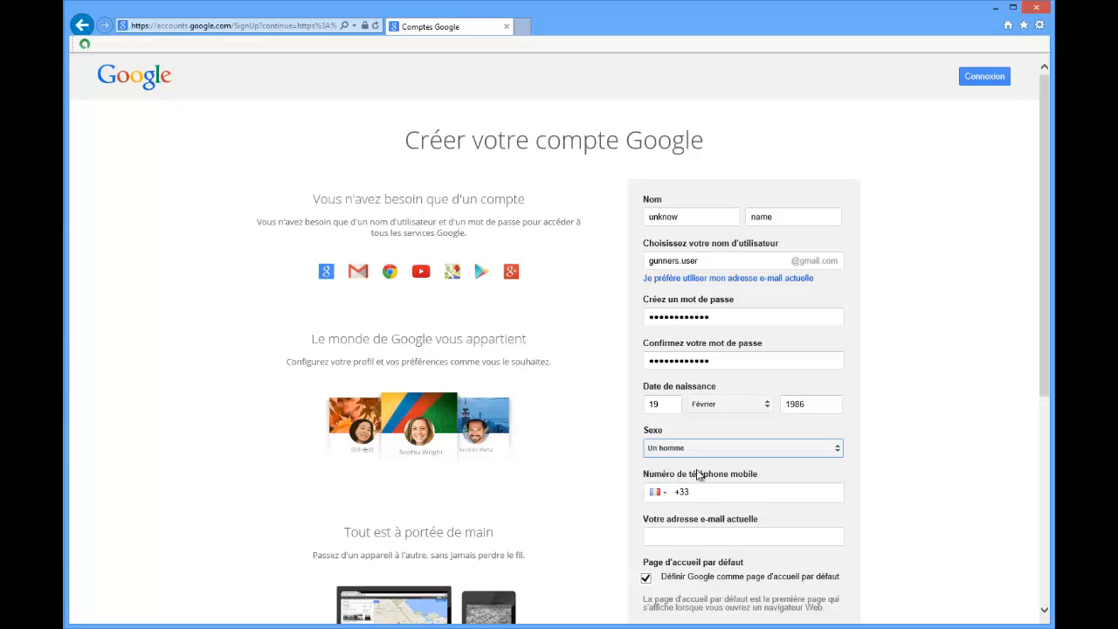
Enter the mobile phone number and disable setting Google as the default home page.
left_click(701, 492)
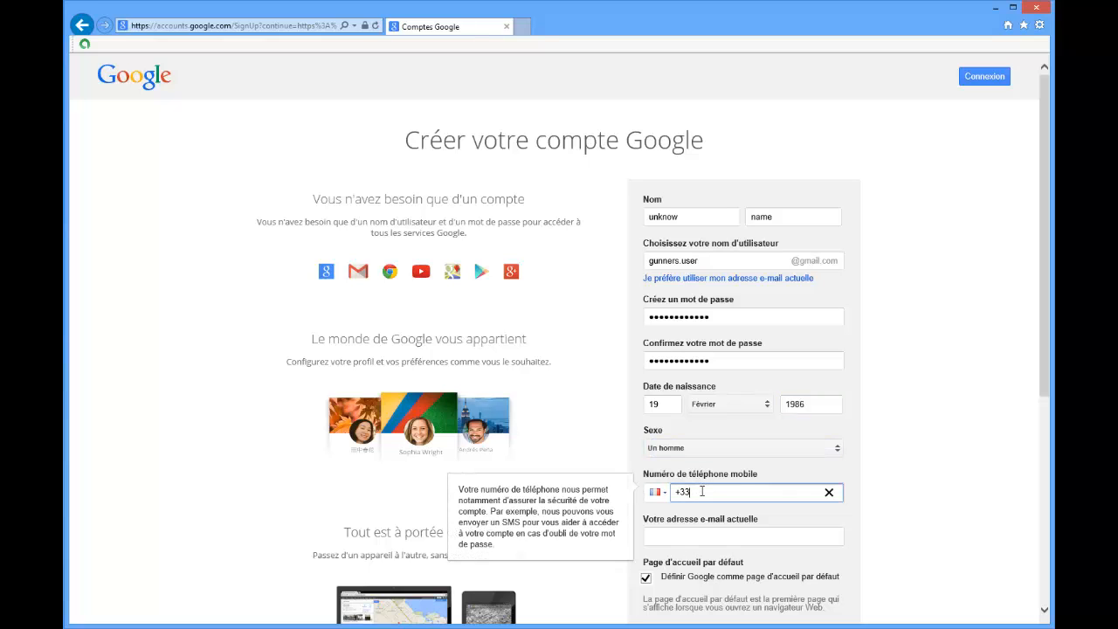
scroll(701, 491, "down", 4)
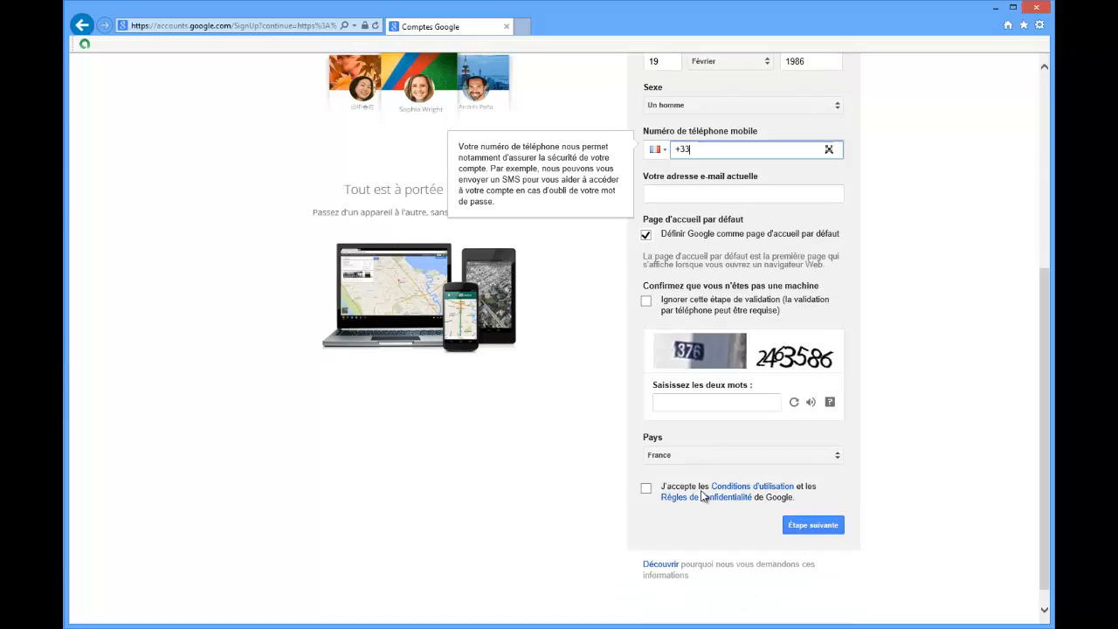
type("62••••••")
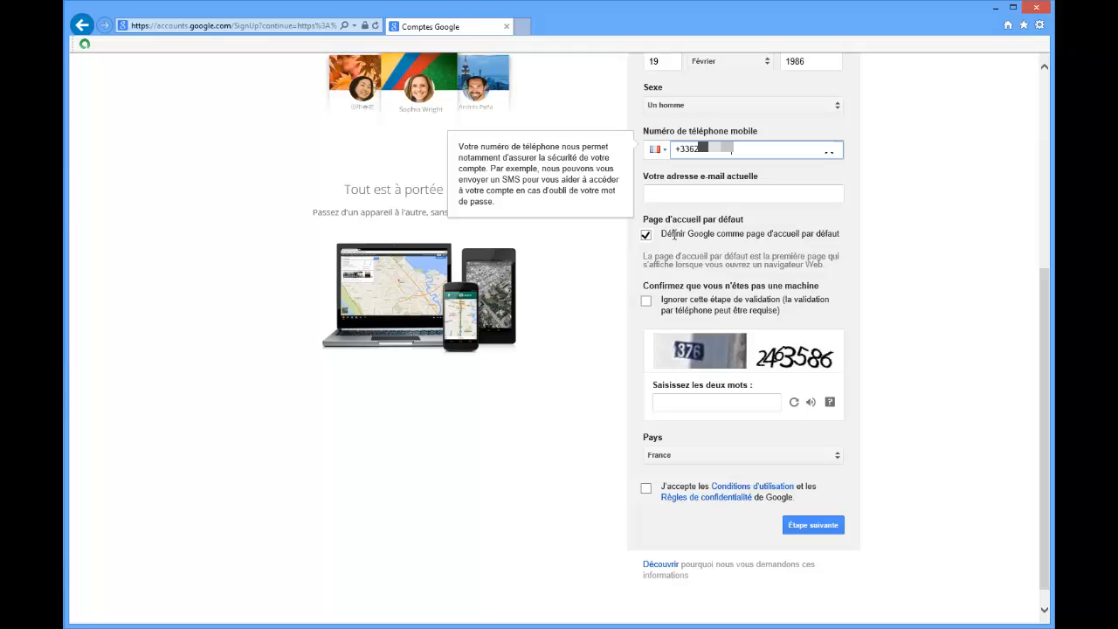
left_click(647, 236)
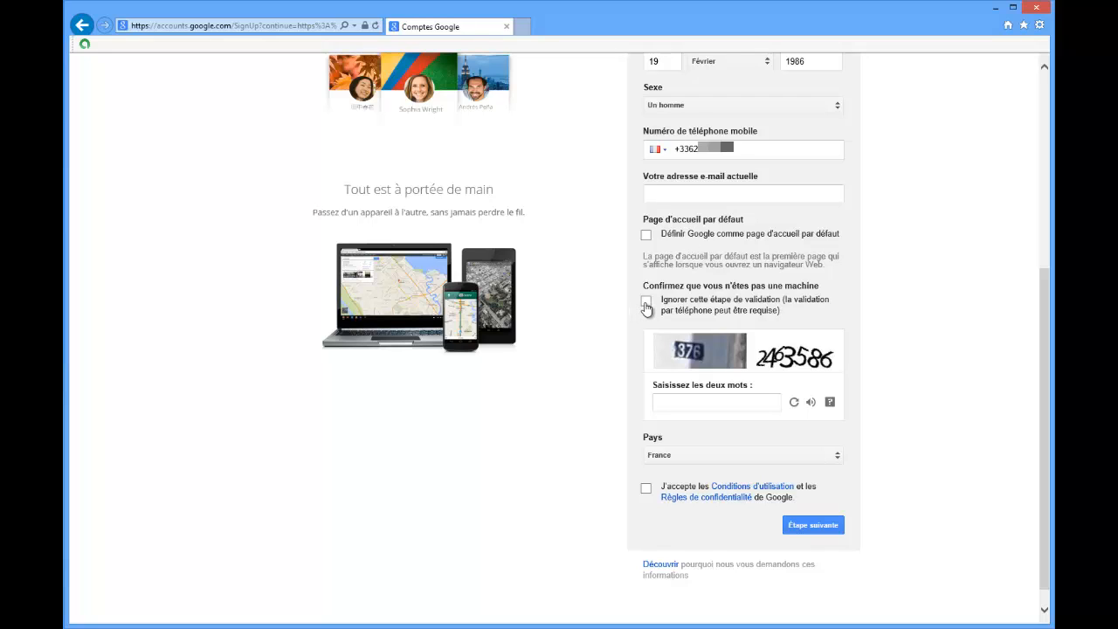
Transcribe both captcha images into the human-verification field.
left_click(674, 404)
type("376")
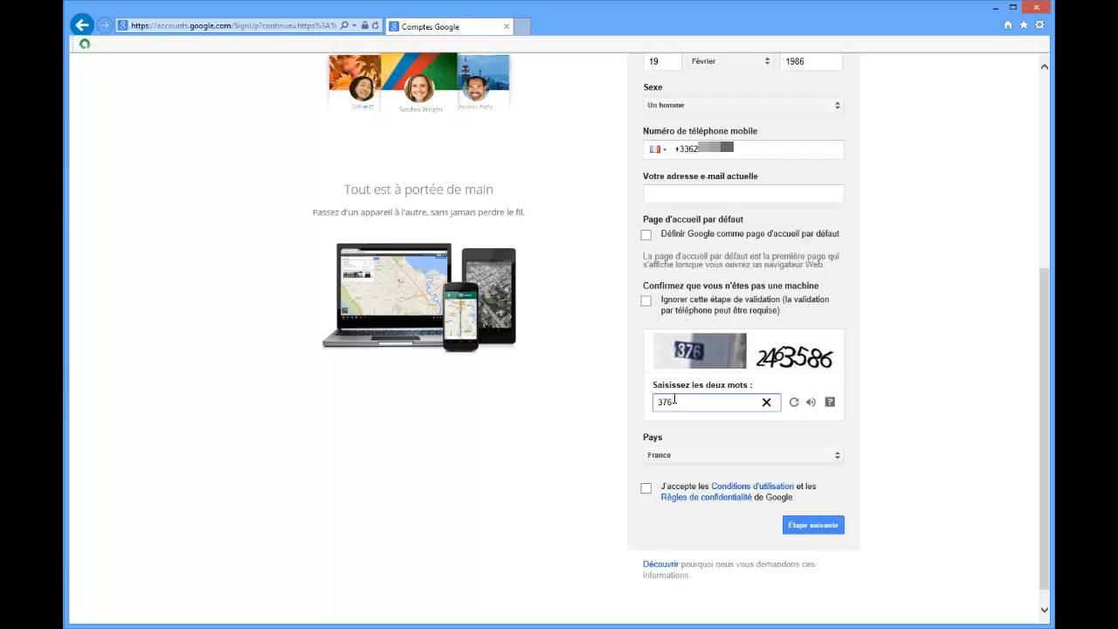
type("2463586")
Accept Google's terms of use and privacy rules and submit the sign-up form.
left_click(646, 487)
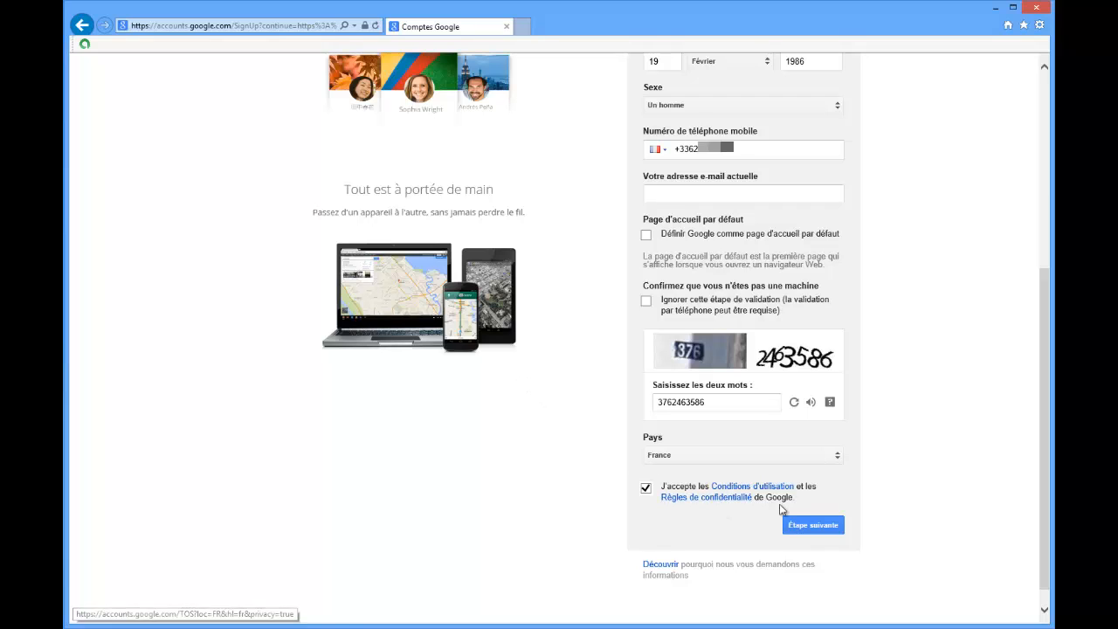
left_click(808, 529)
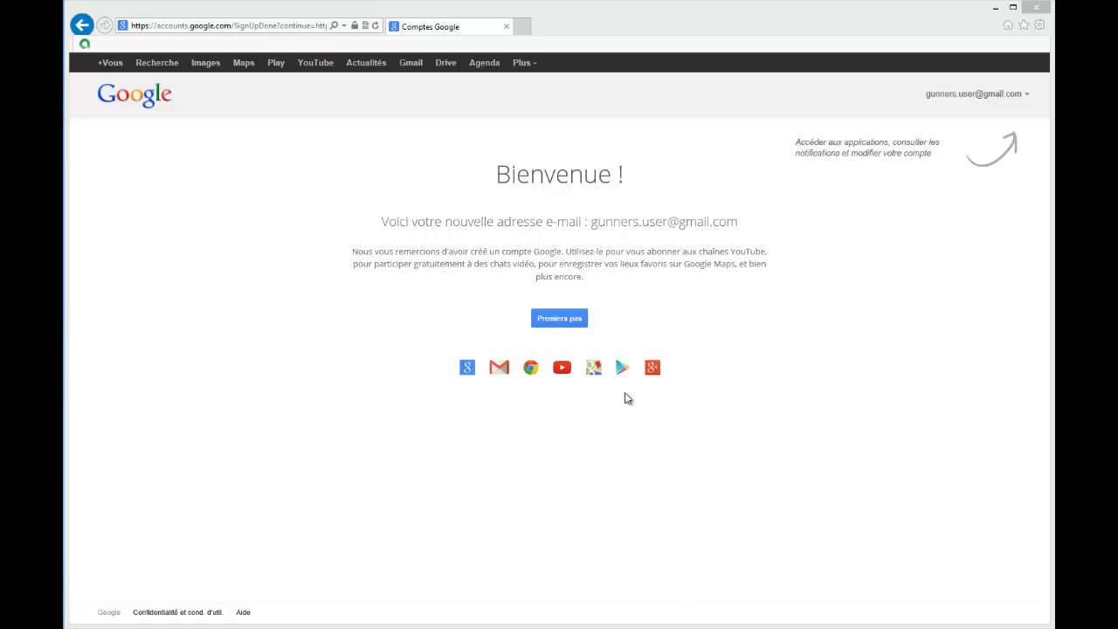
left_click_drag(591, 222, 737, 222)
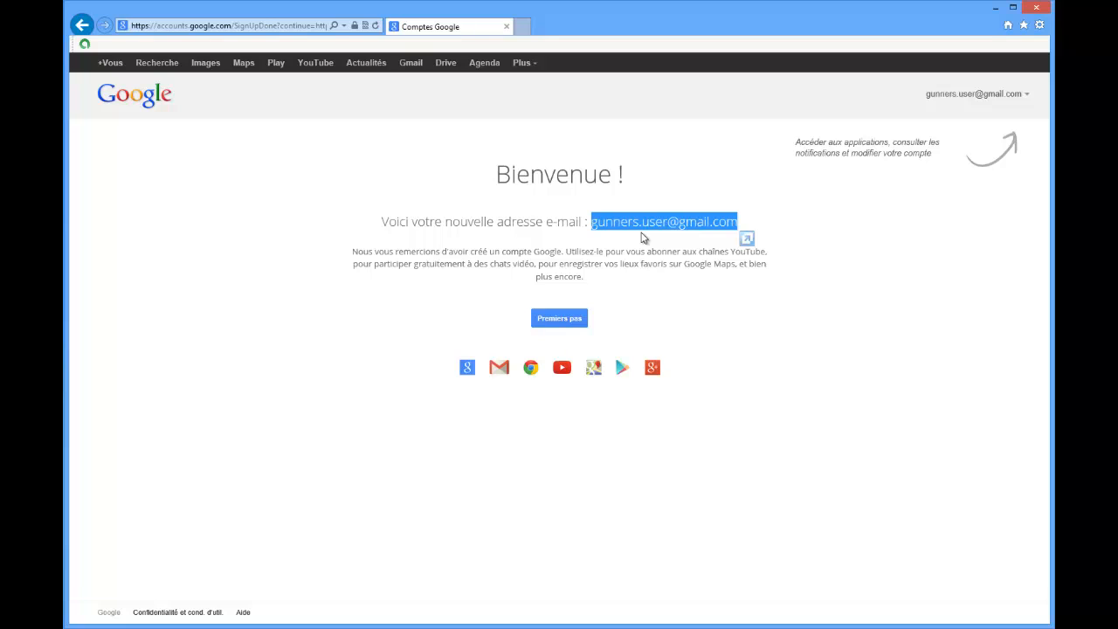
left_click(660, 292)
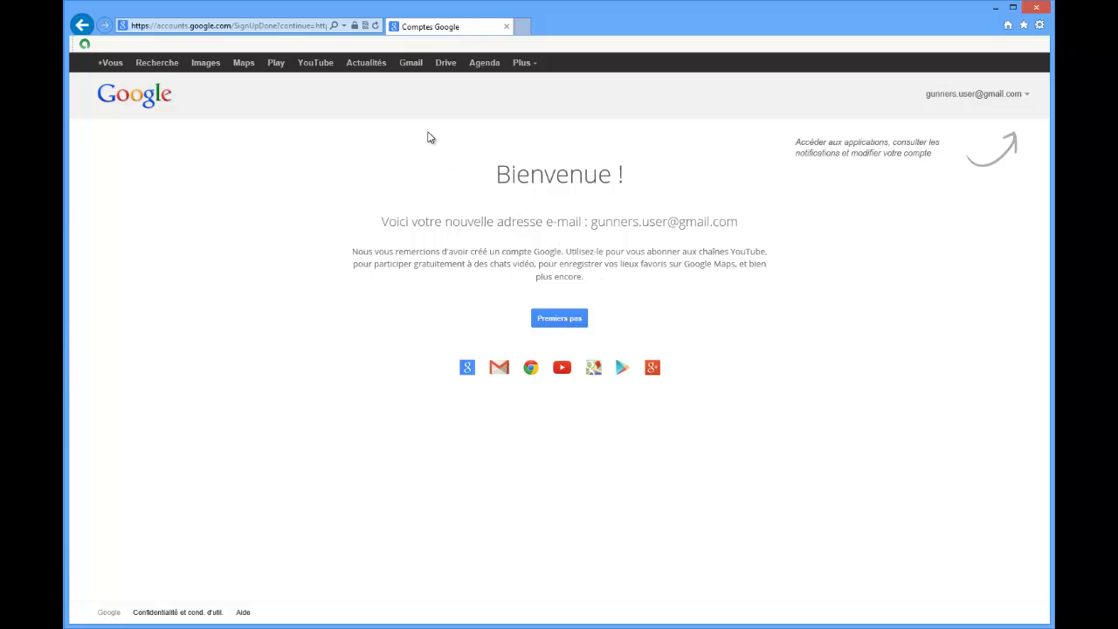
Open the new account's Gmail inbox and dismiss the guided-tour pop-ups.
left_click(412, 63)
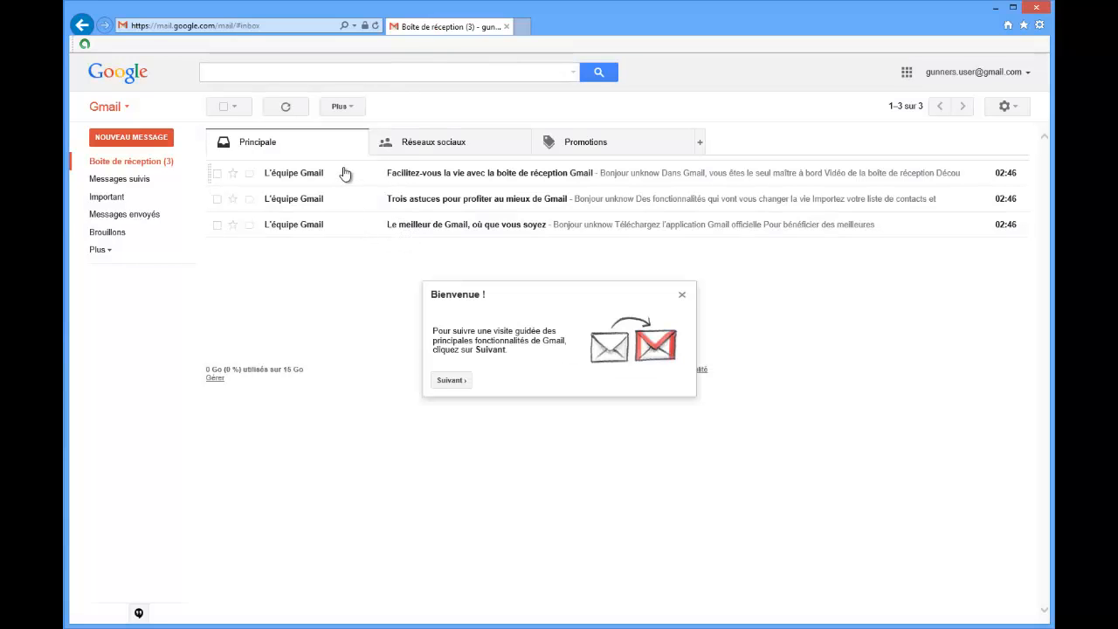
left_click(682, 295)
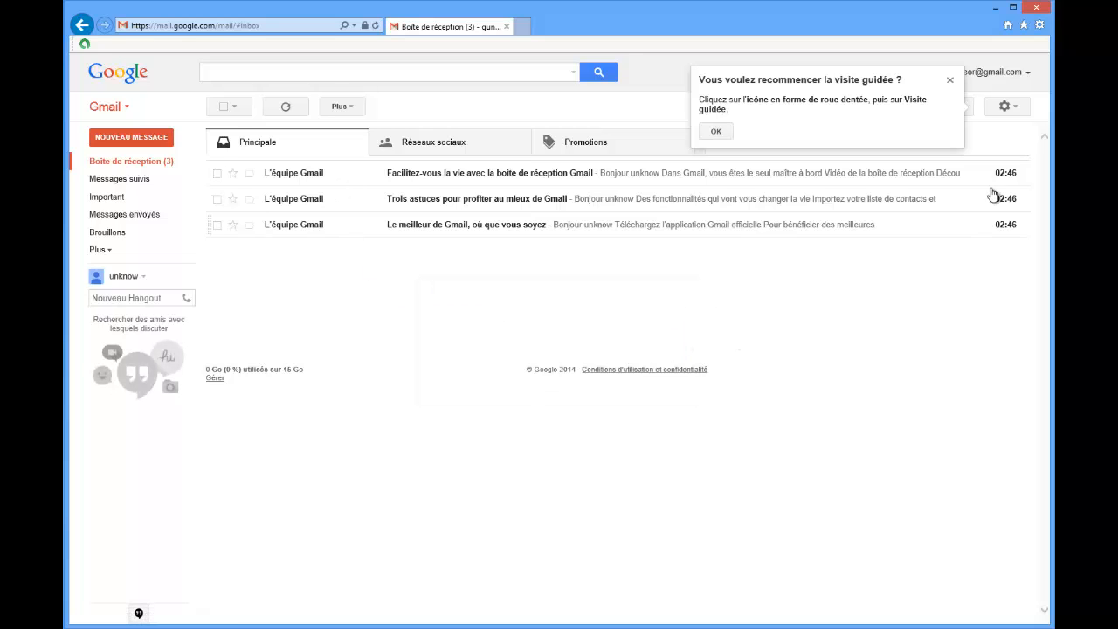
left_click(950, 81)
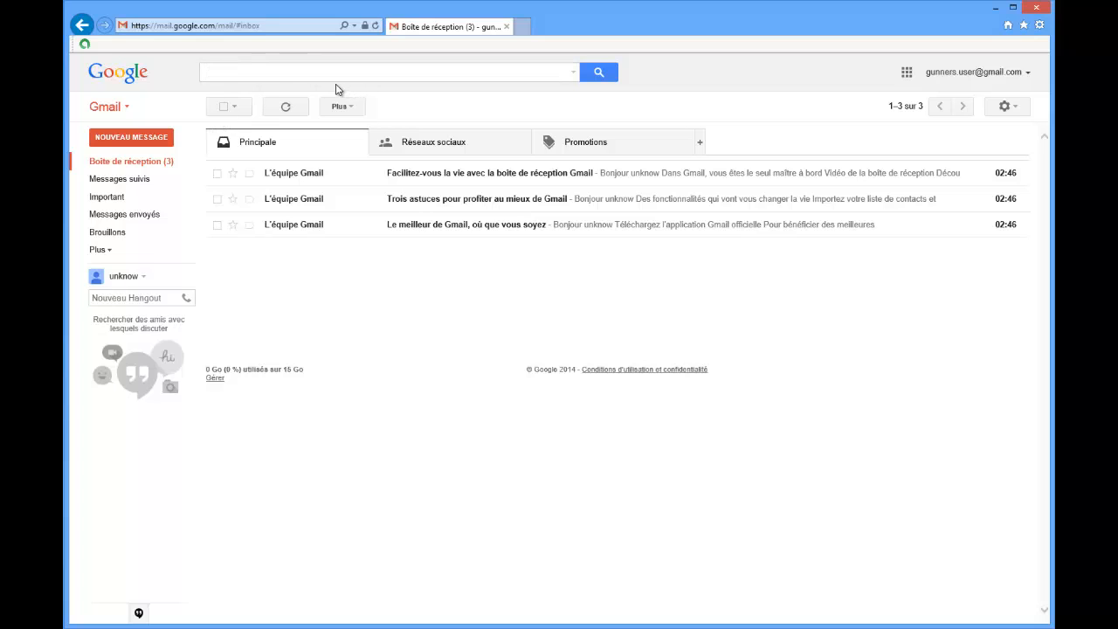
left_click(125, 108)
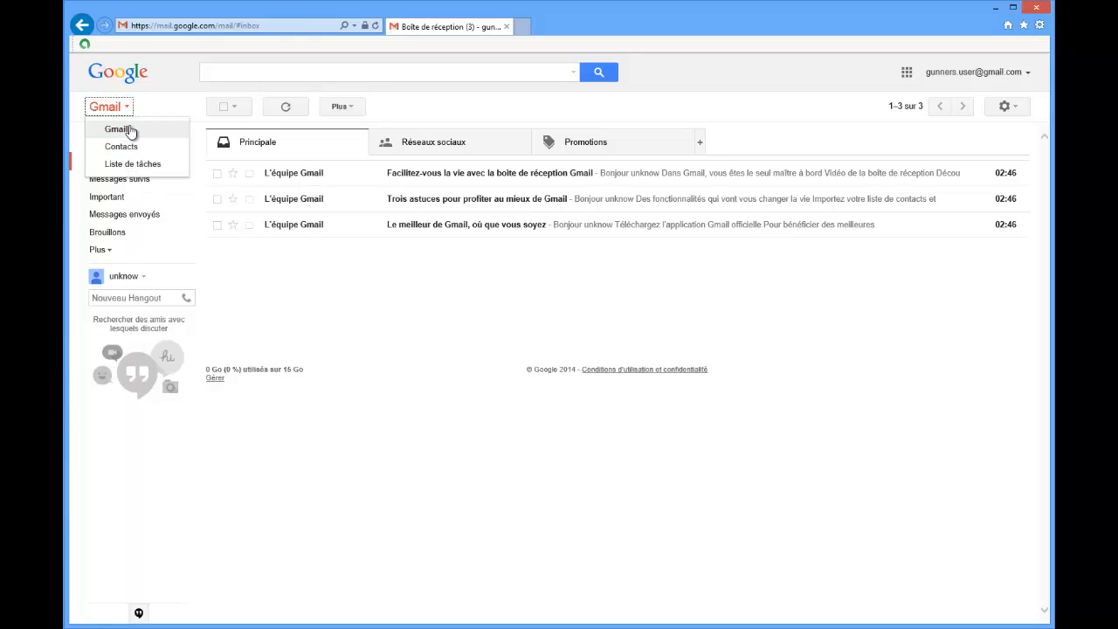
left_click(302, 265)
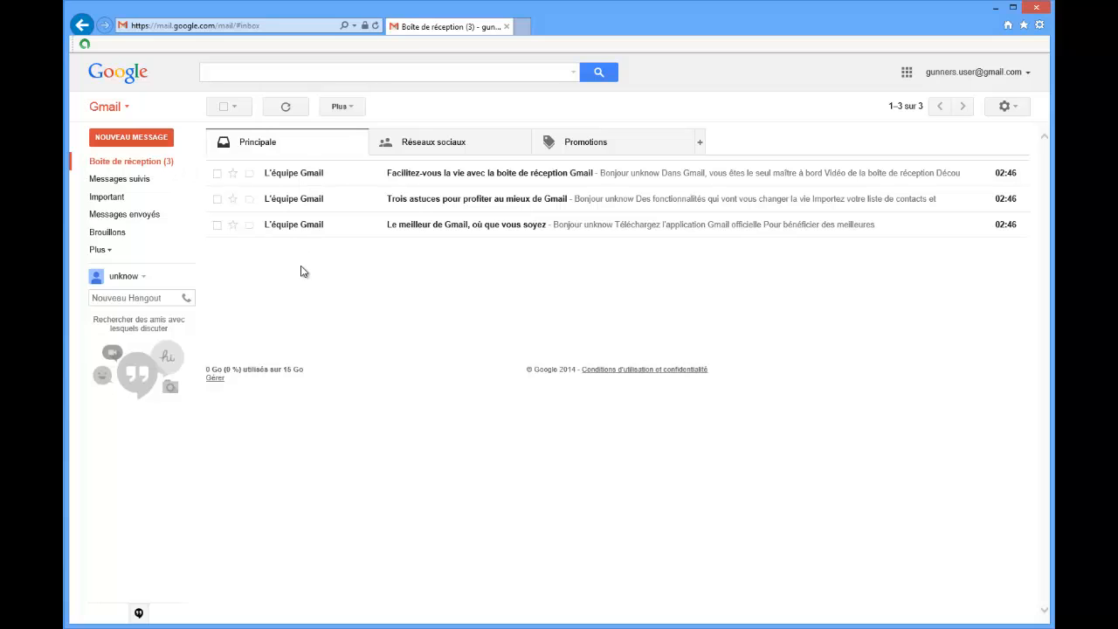
Select all messages in the inbox and clear the selection again.
left_click(238, 111)
left_click(237, 130)
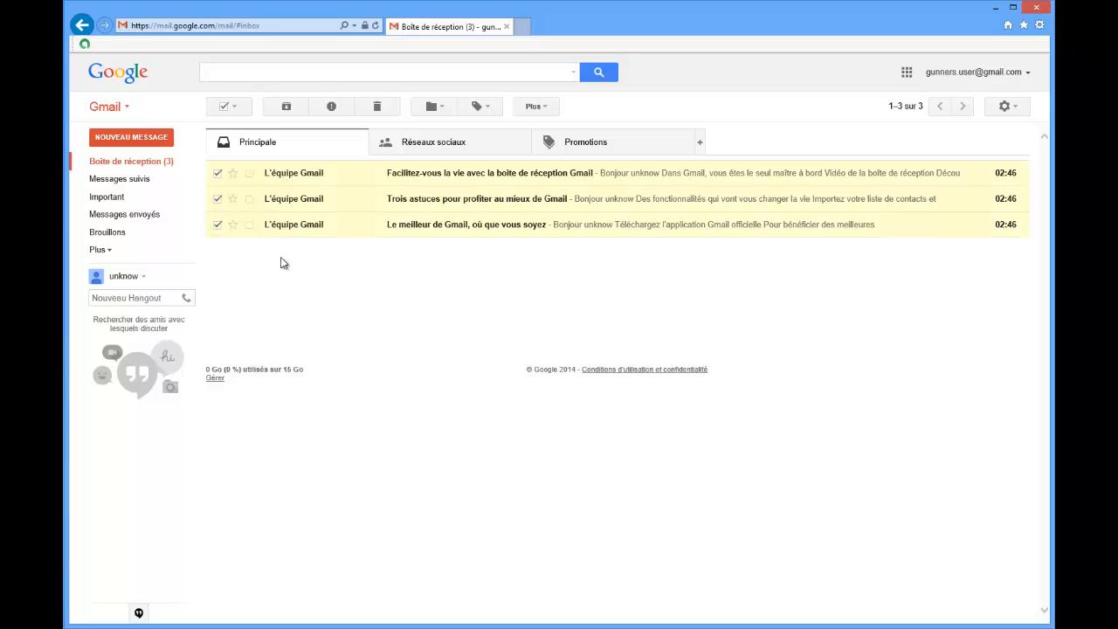
left_click(234, 107)
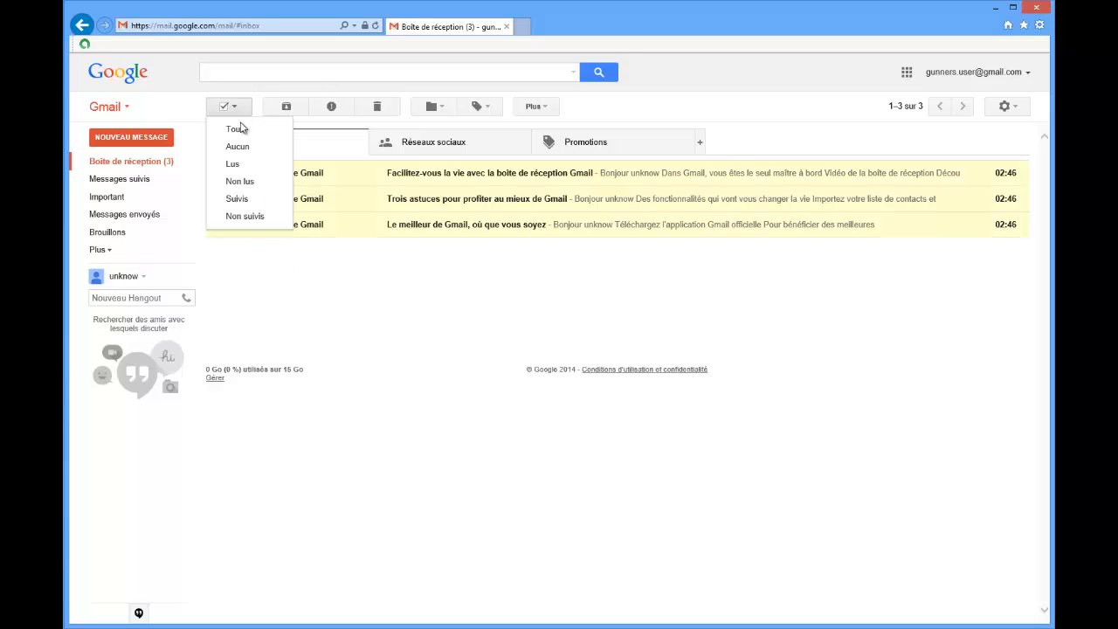
left_click(247, 146)
Apply the bulk selection for read messages (Lus), followed by the one for unread messages (Non lus).
left_click(240, 110)
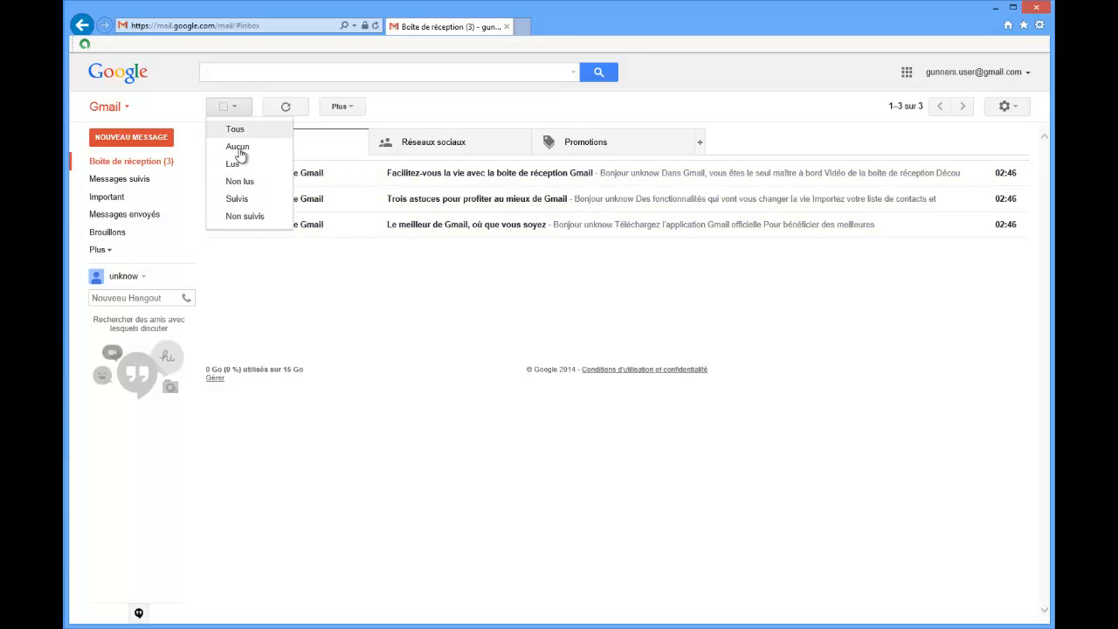
left_click(238, 165)
left_click(236, 107)
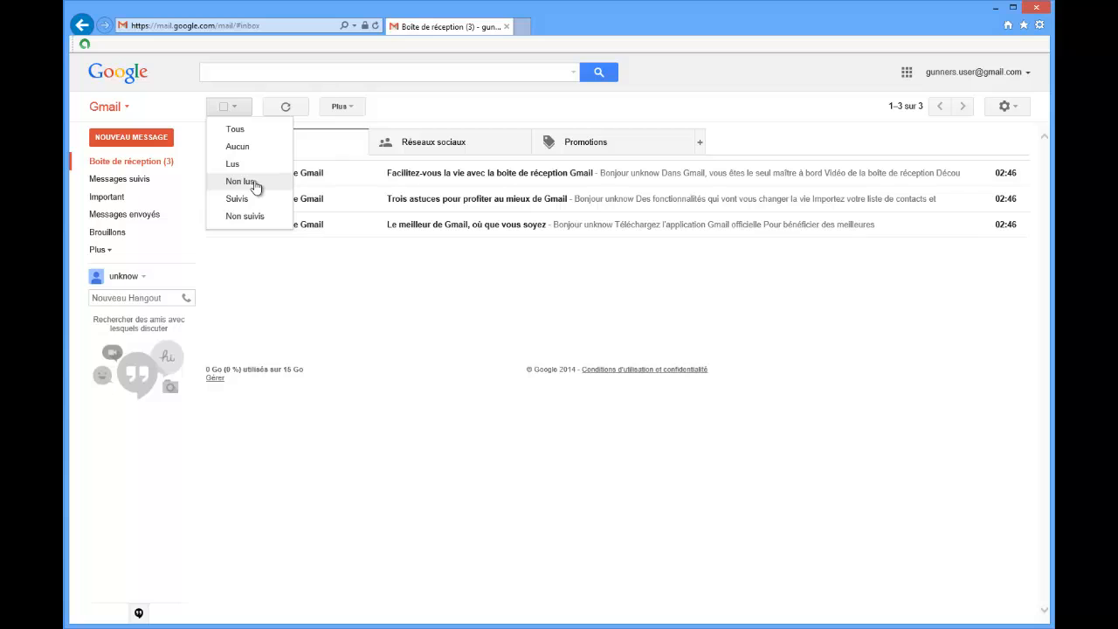
left_click(254, 182)
Apply the bulk selection for starred messages (Suivis), followed by the one for unstarred messages (Non suivis).
left_click(238, 109)
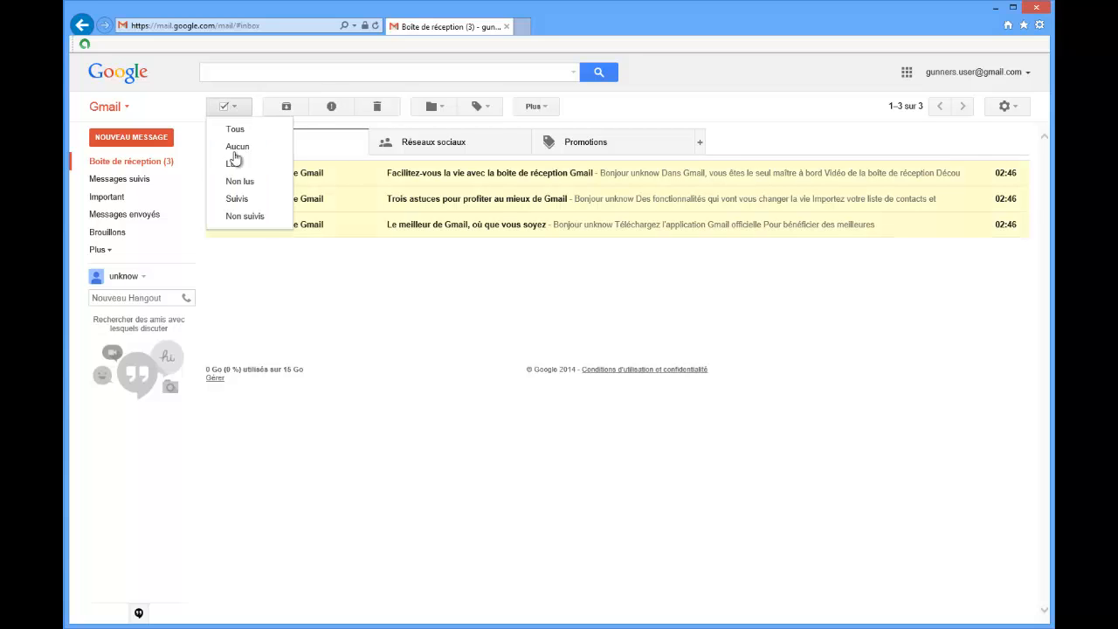
left_click(236, 198)
left_click(229, 107)
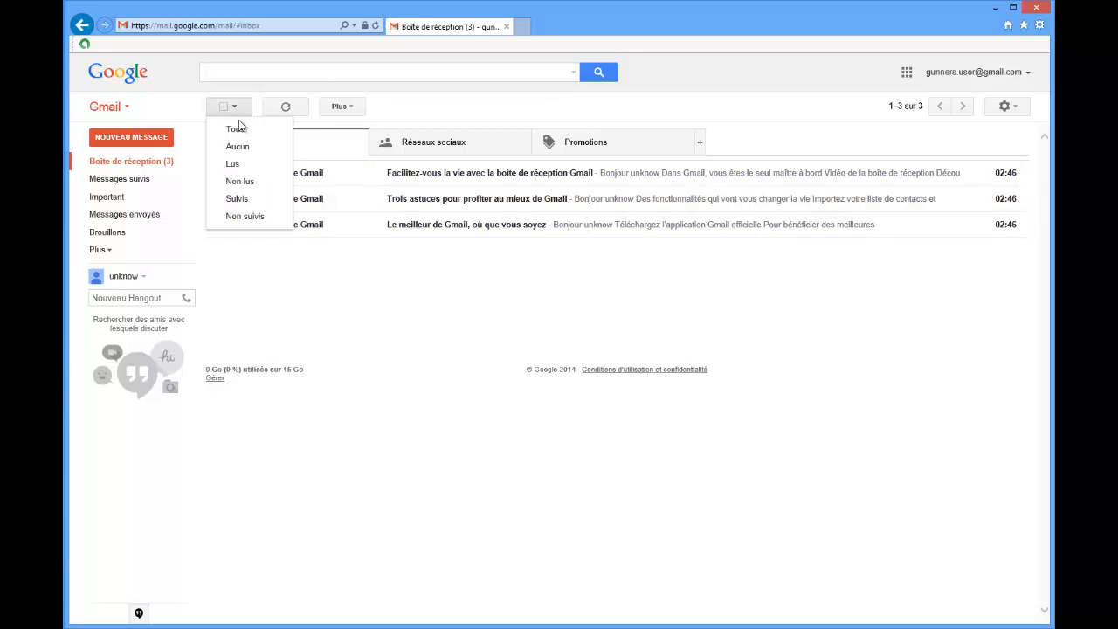
left_click(230, 221)
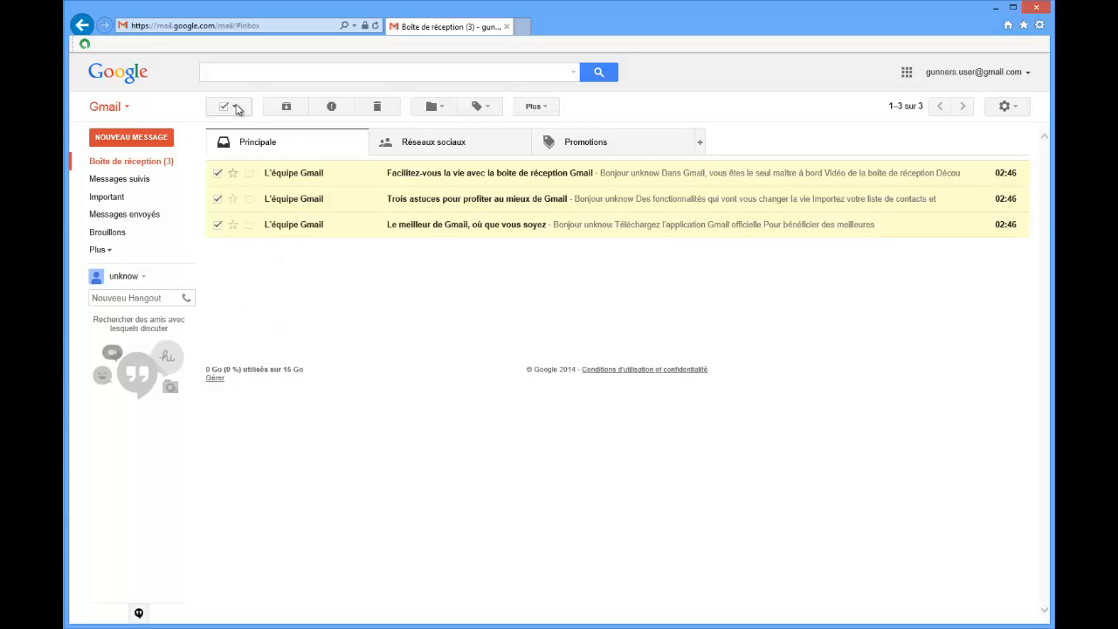
Clear the selection of all inbox messages with the bulk selection option for none (Aucun).
left_click(238, 109)
left_click(236, 145)
left_click(233, 107)
left_click(234, 144)
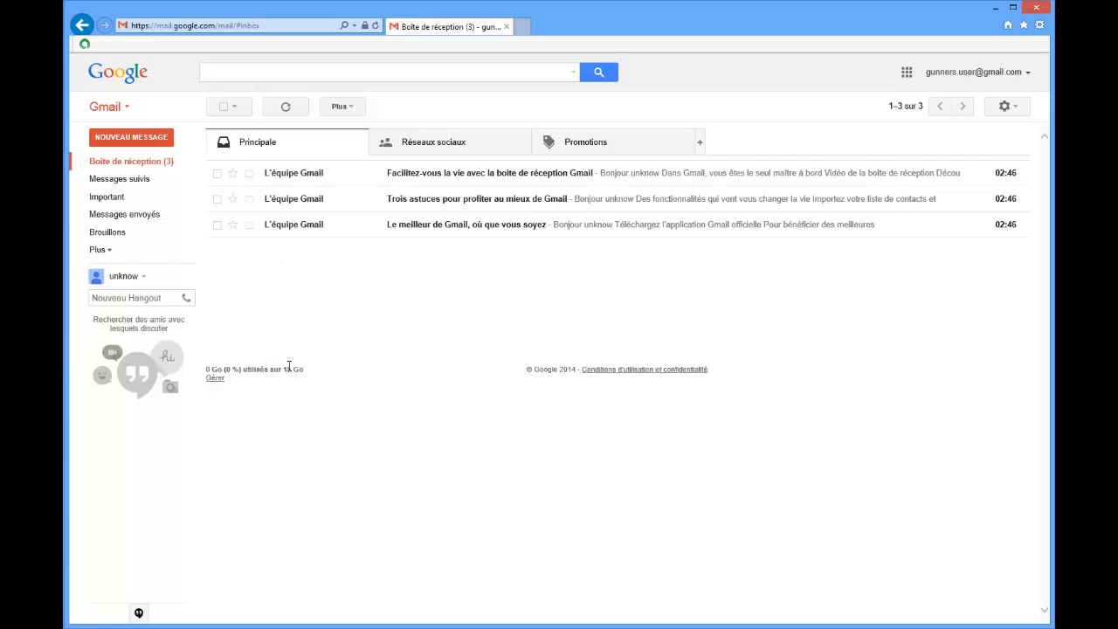
Select and deselect the first message individually, and do the same with the second message.
left_click(218, 174)
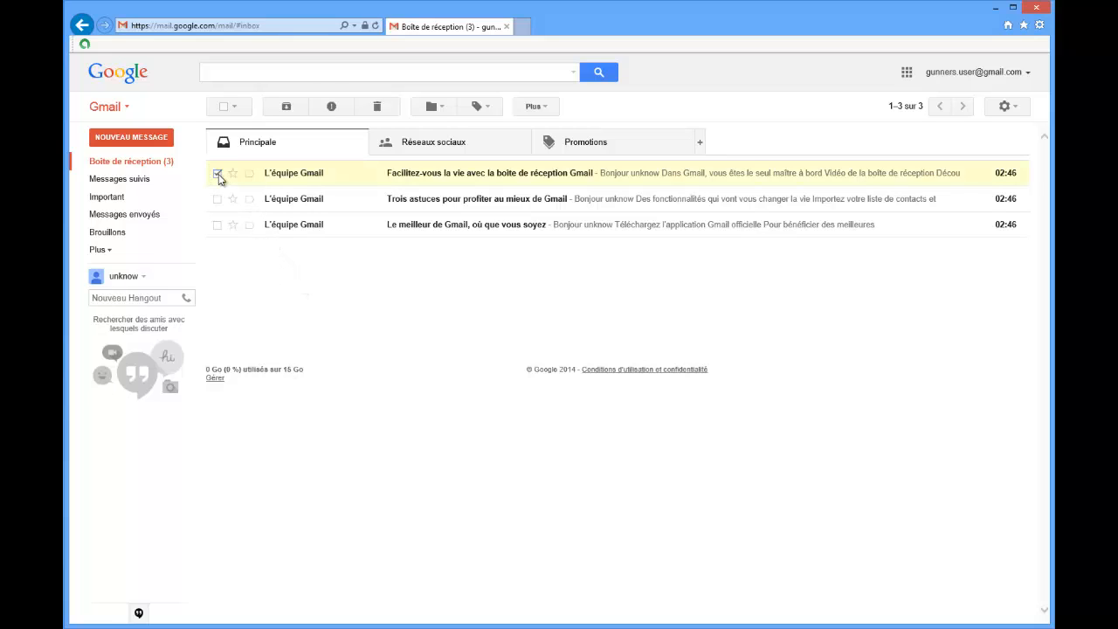
left_click(217, 173)
left_click(218, 199)
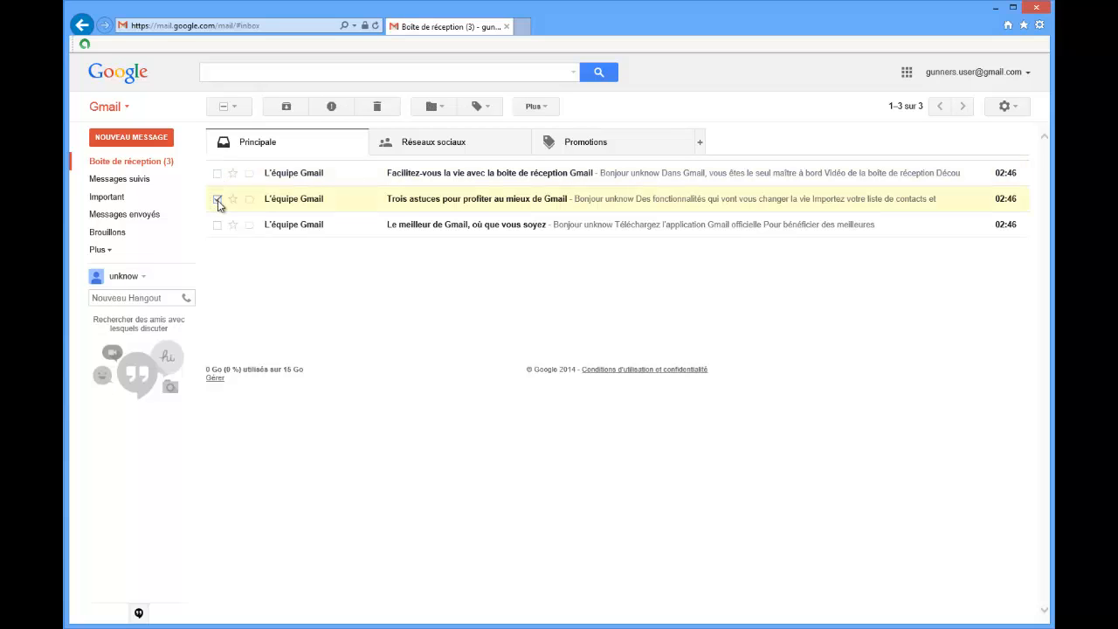
left_click(217, 199)
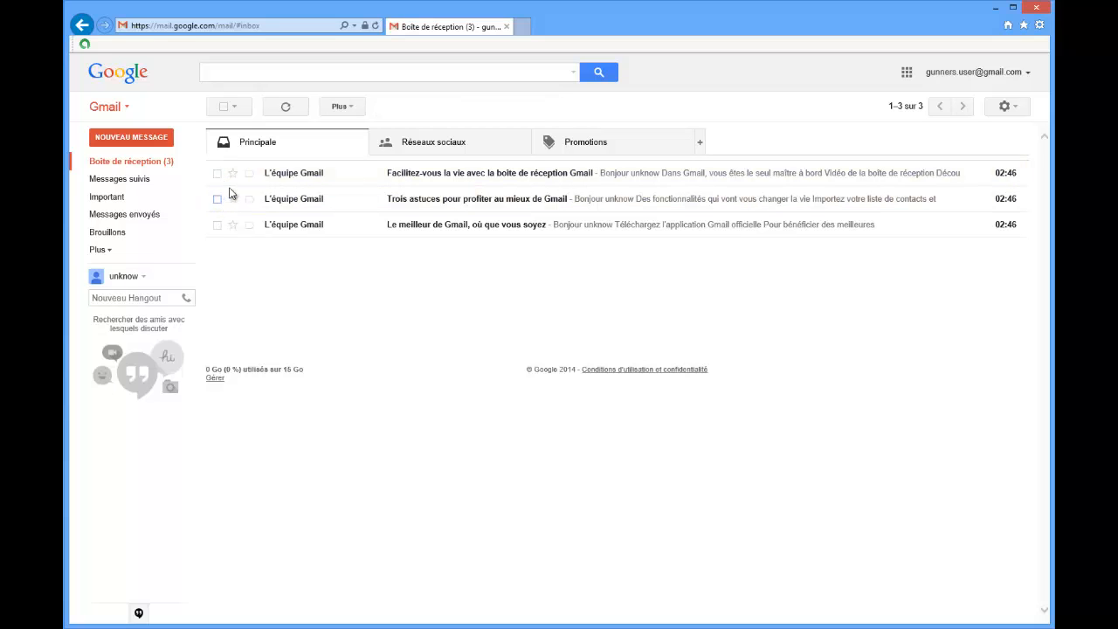
Try the star on the first inbox message, and mark that message as important and as not important again.
left_click(234, 176)
left_click(252, 175)
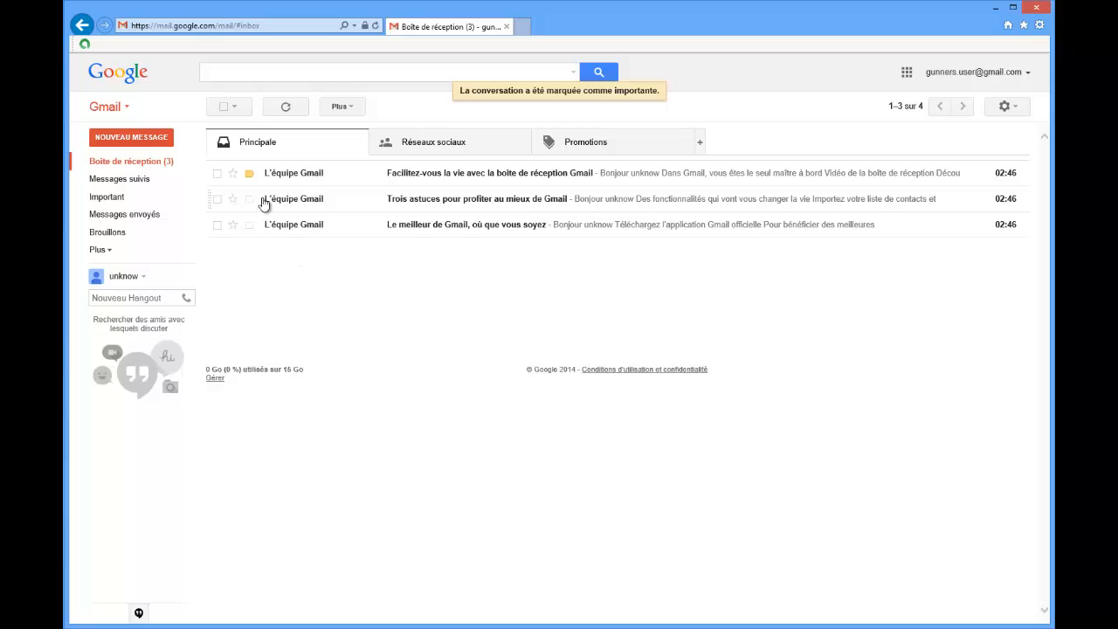
left_click(251, 176)
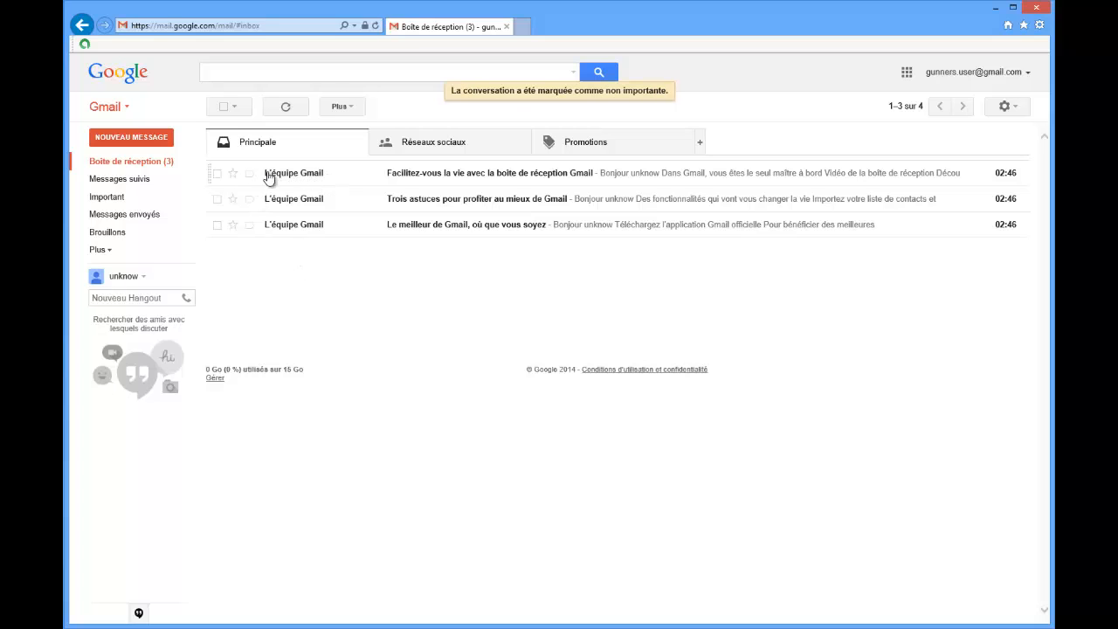
mouse_move(300, 180)
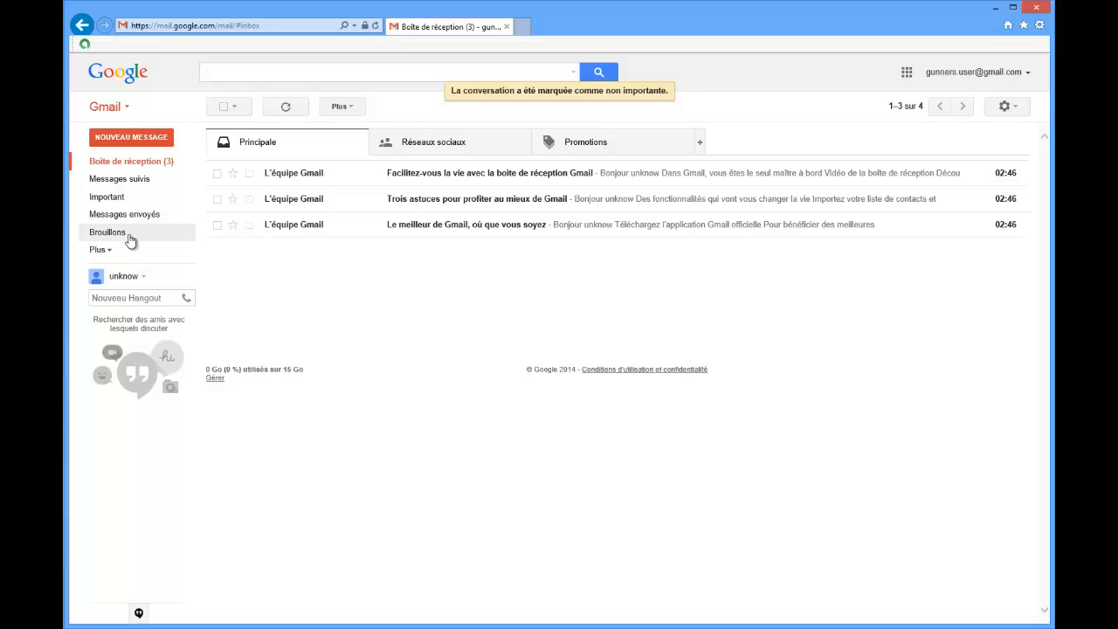
View the starred messages folder (Messages suivis) and return to the inbox.
left_click(127, 166)
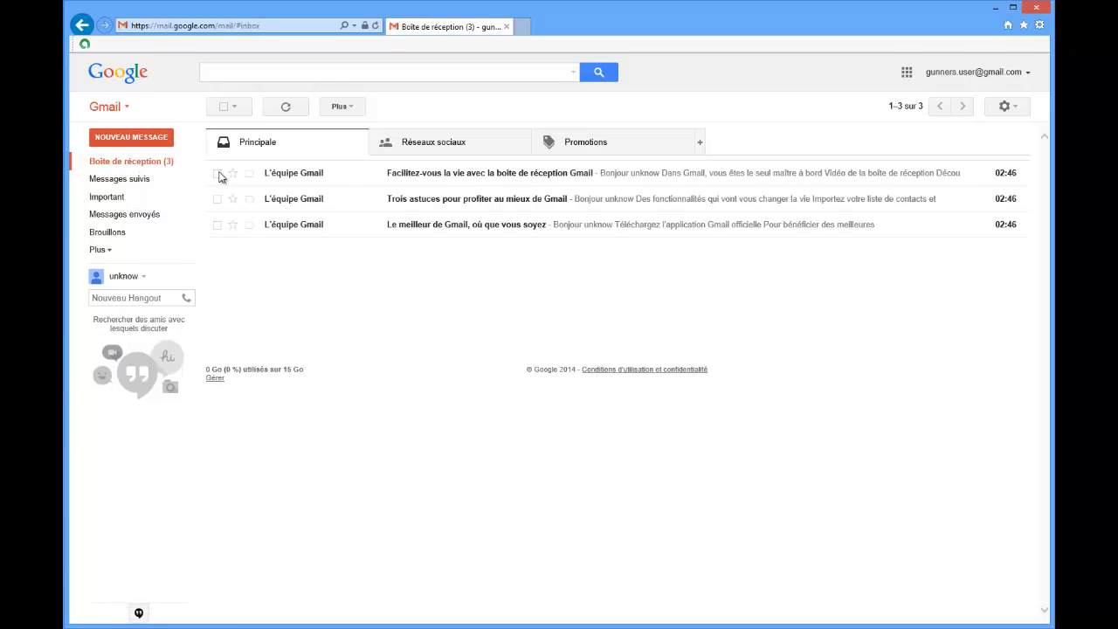
left_click(150, 179)
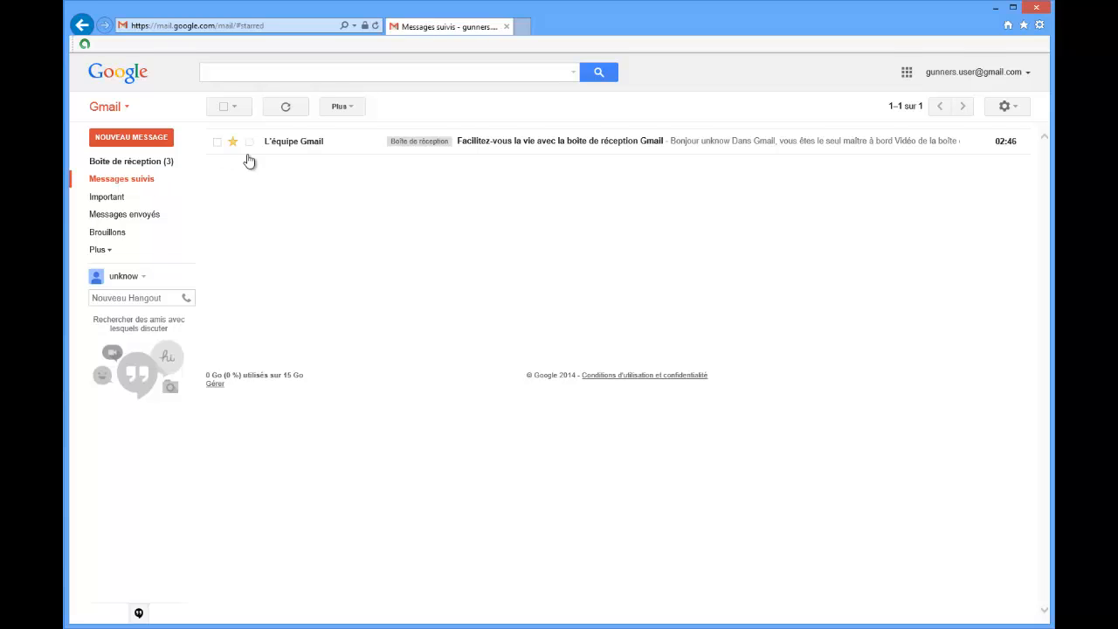
left_click(152, 166)
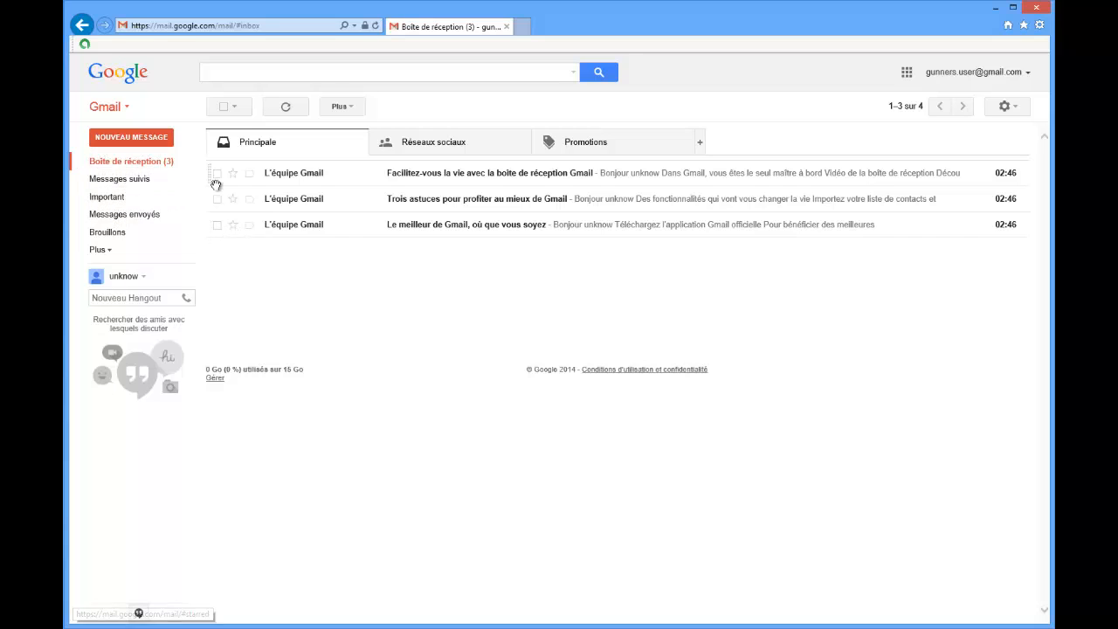
Mark the second message as important and star the first one, checking them in the Messages suivis and Important folders.
left_click(247, 198)
left_click(232, 173)
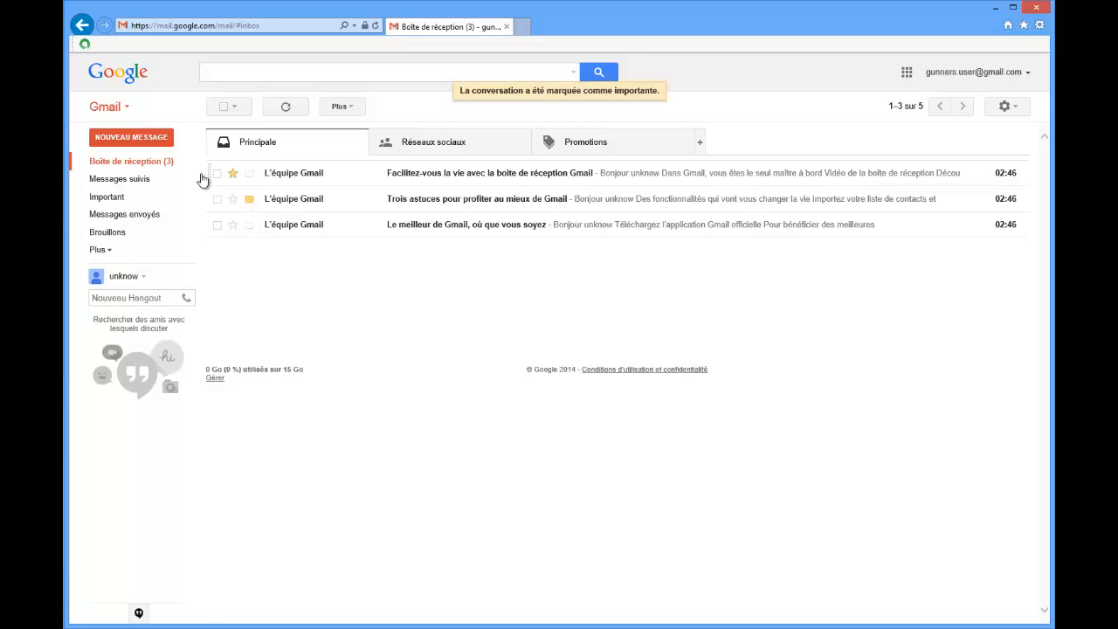
left_click(135, 181)
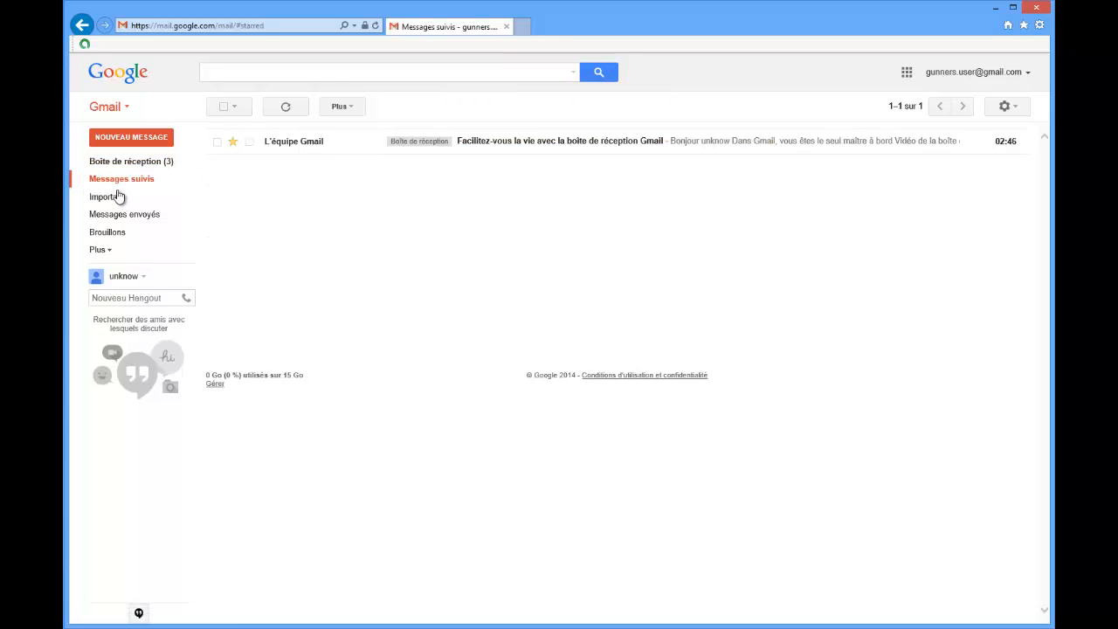
left_click(111, 199)
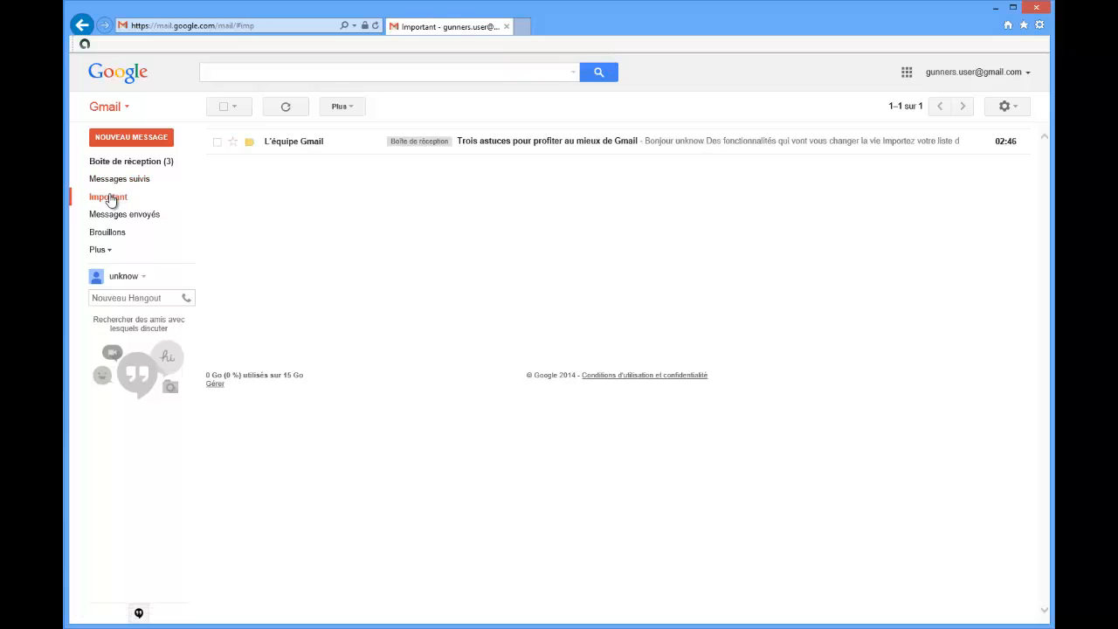
left_click(117, 162)
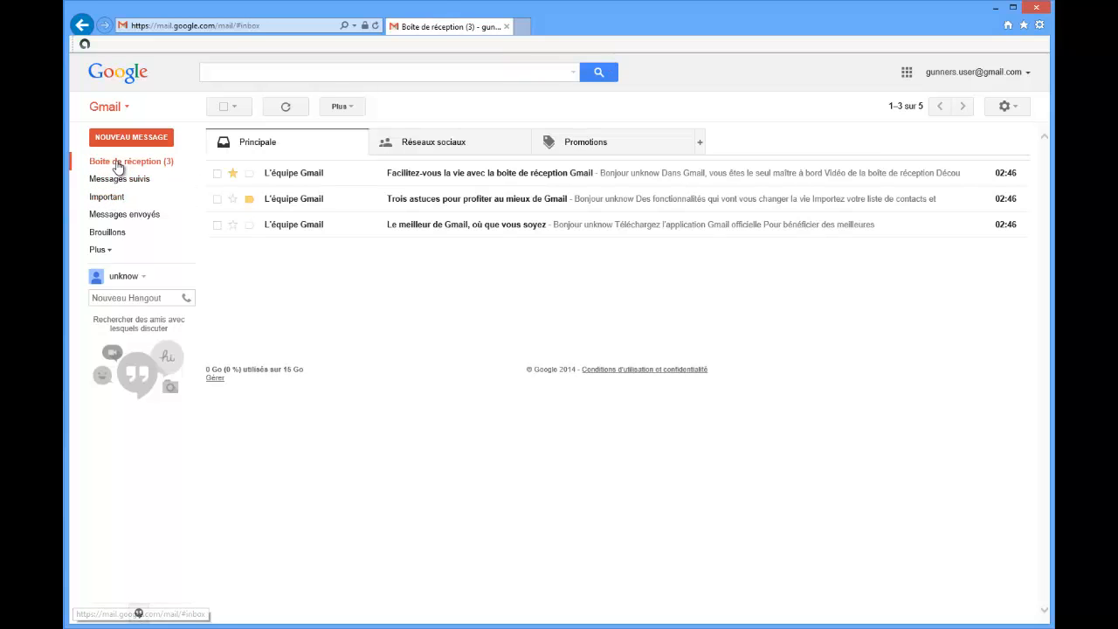
Remove the star and importance marker from the first two messages and expand the folder list.
left_click(249, 198)
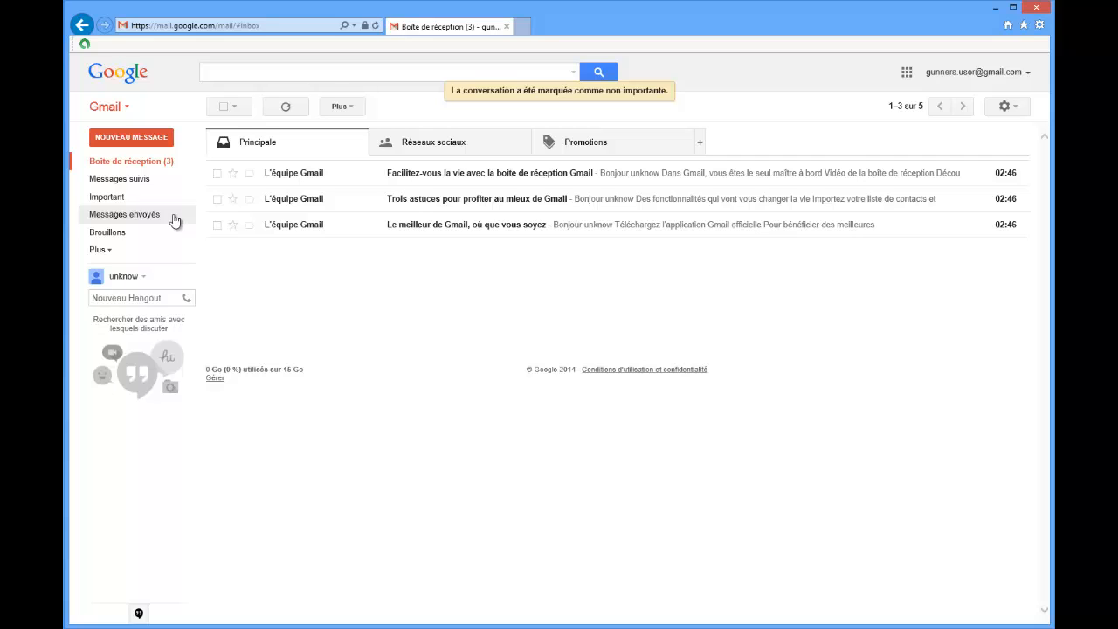
left_click(102, 249)
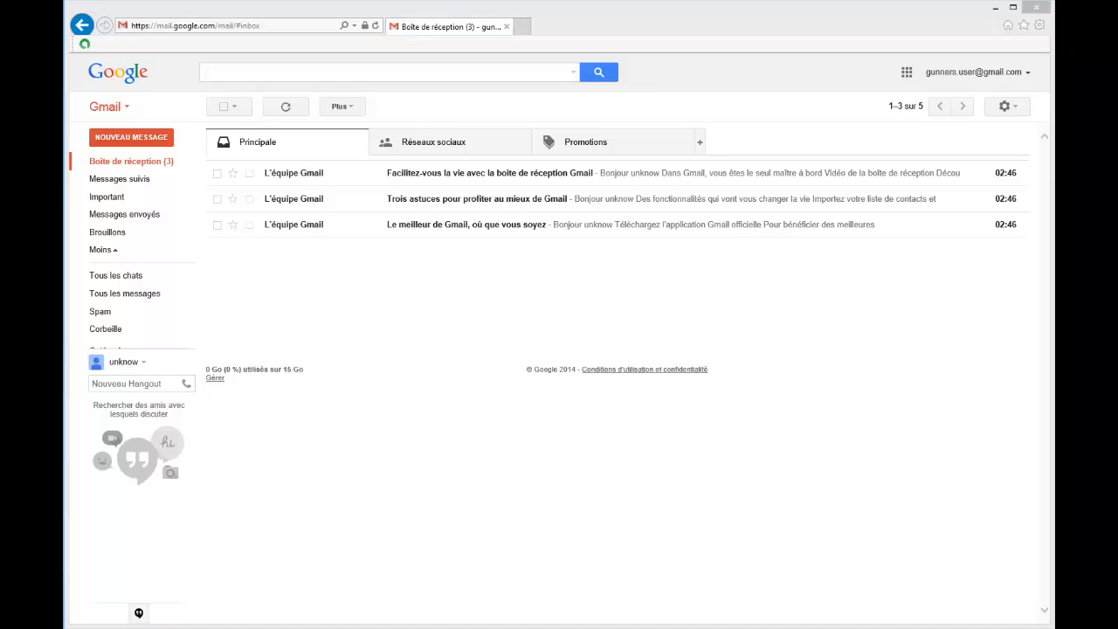
Start a new message in full-screen mode and dismiss the full-screen tip.
left_click(131, 138)
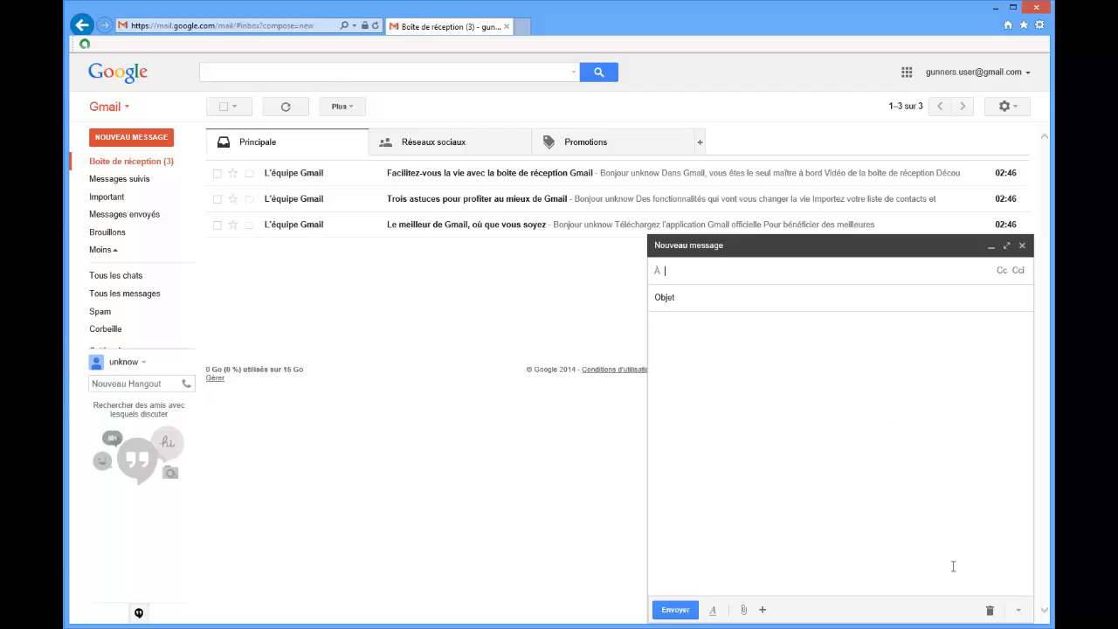
left_click(1006, 246)
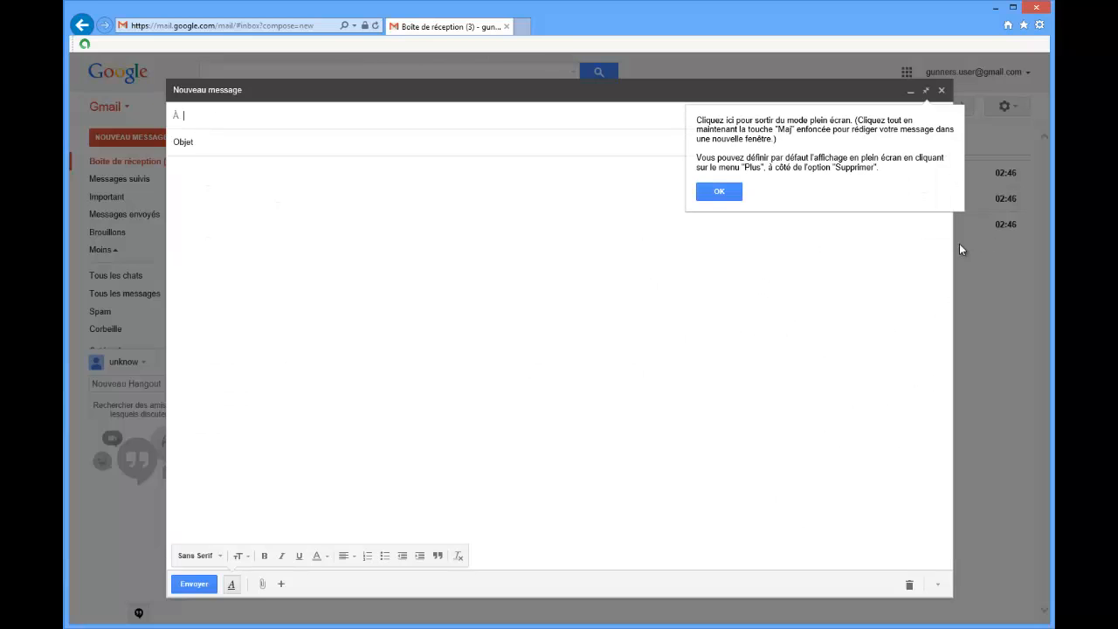
left_click(725, 194)
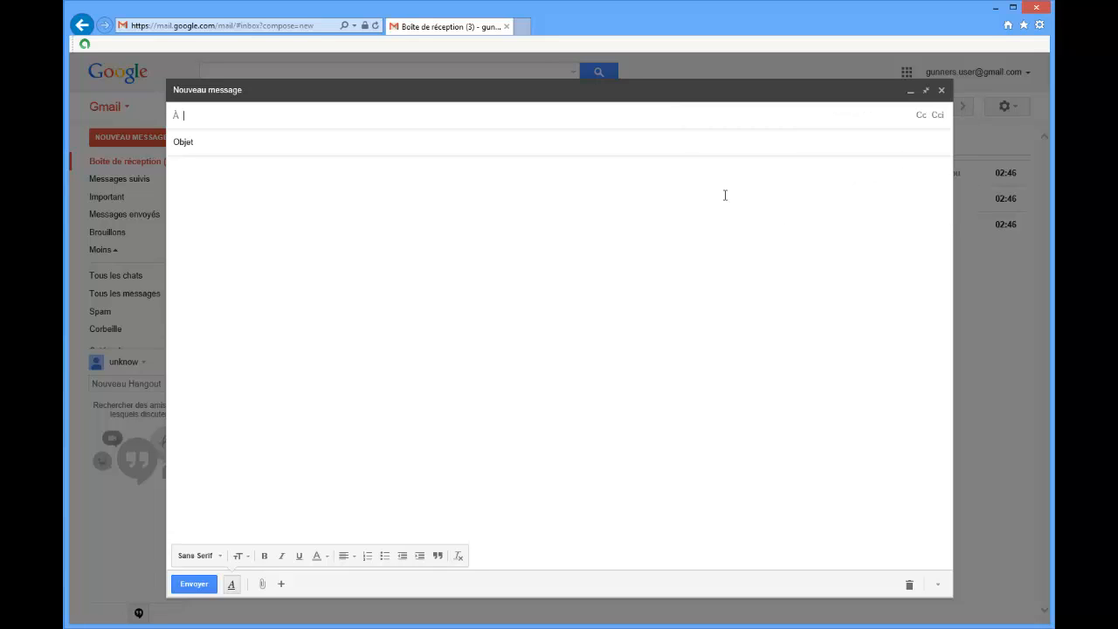
Enter the account's own e-mail address as the recipient and set the subject to "Petit essai tuto".
left_click(245, 125)
key("ctrl+v")
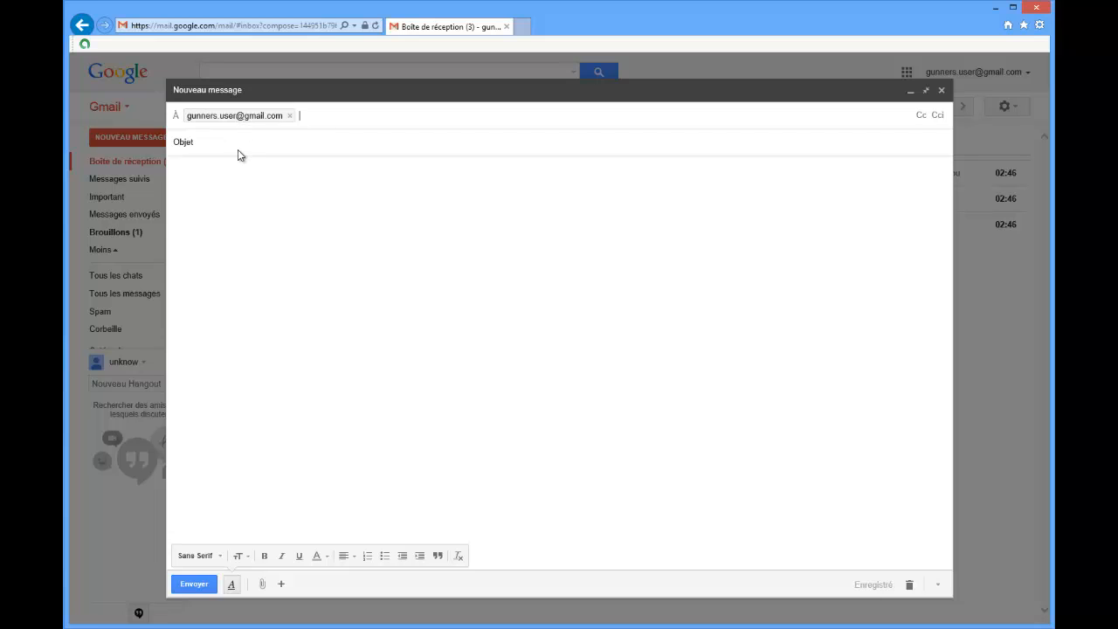
left_click(240, 146)
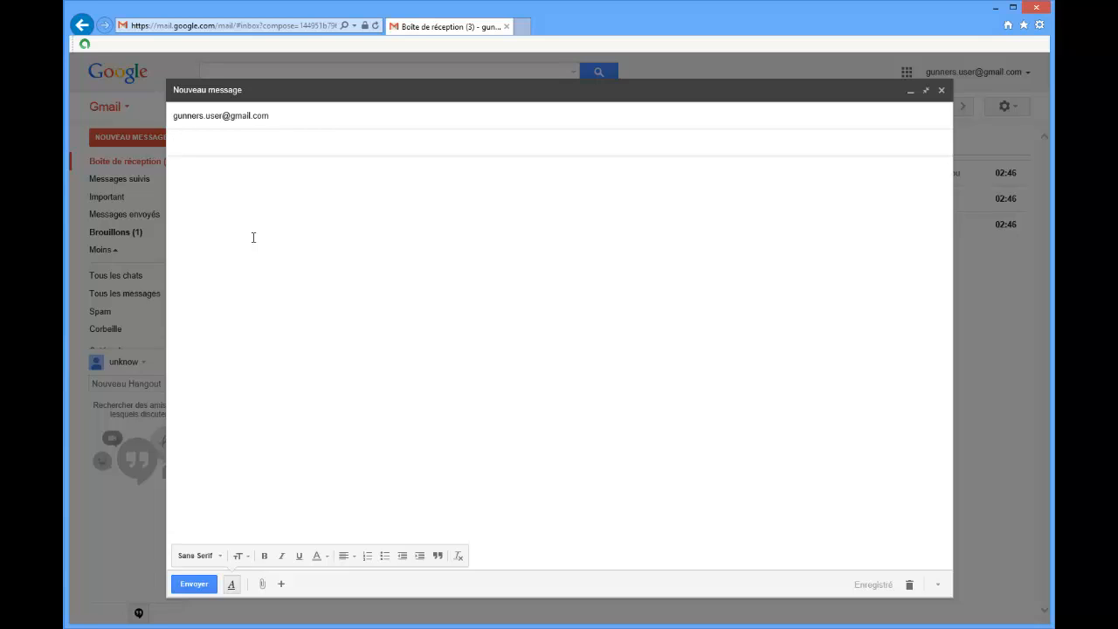
type("Petit essai tuto")
key("Tab")
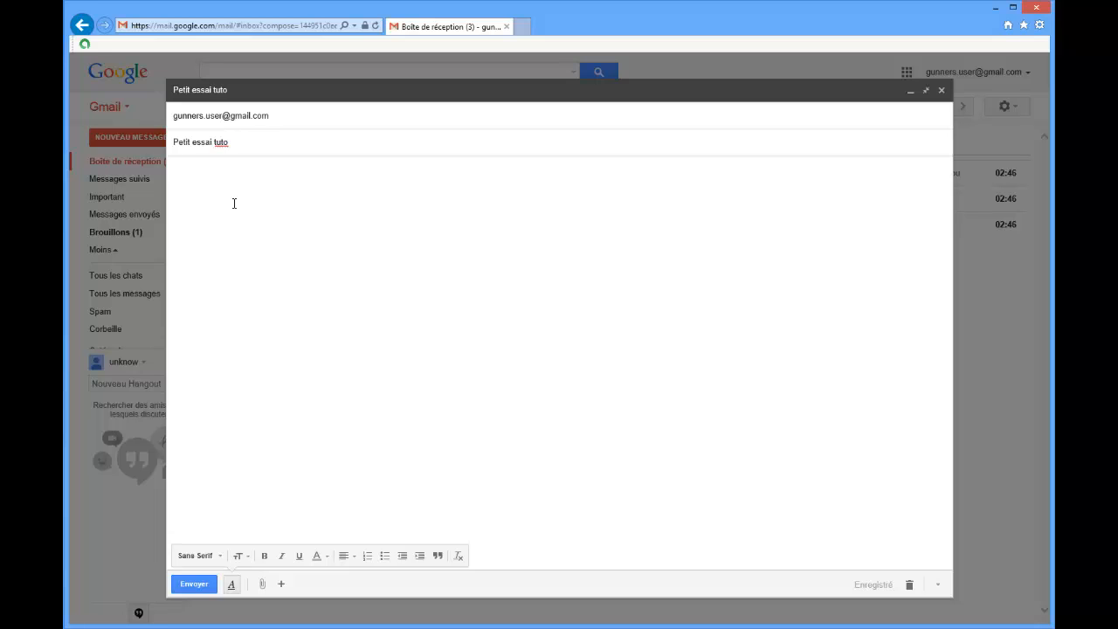
Write "Mon super titre" as the first line of the message body.
type("Mon super titre")
key("Return")
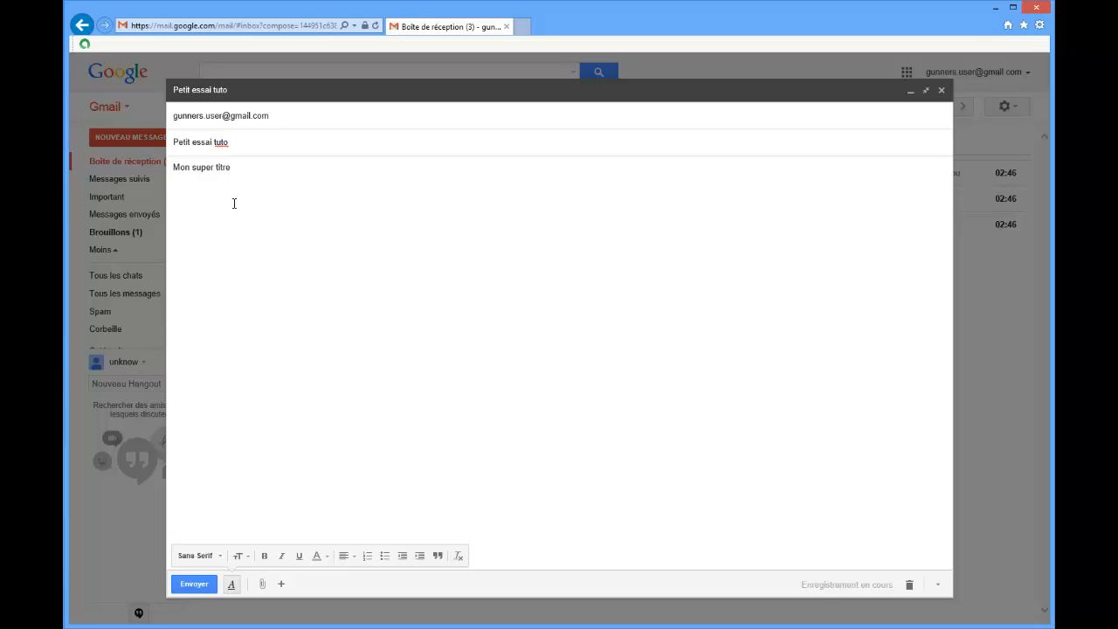
Add the line "Mon super content, super le tuto !!" and the closing "à bientôt" with the sender's short name.
type("Mon super content,")
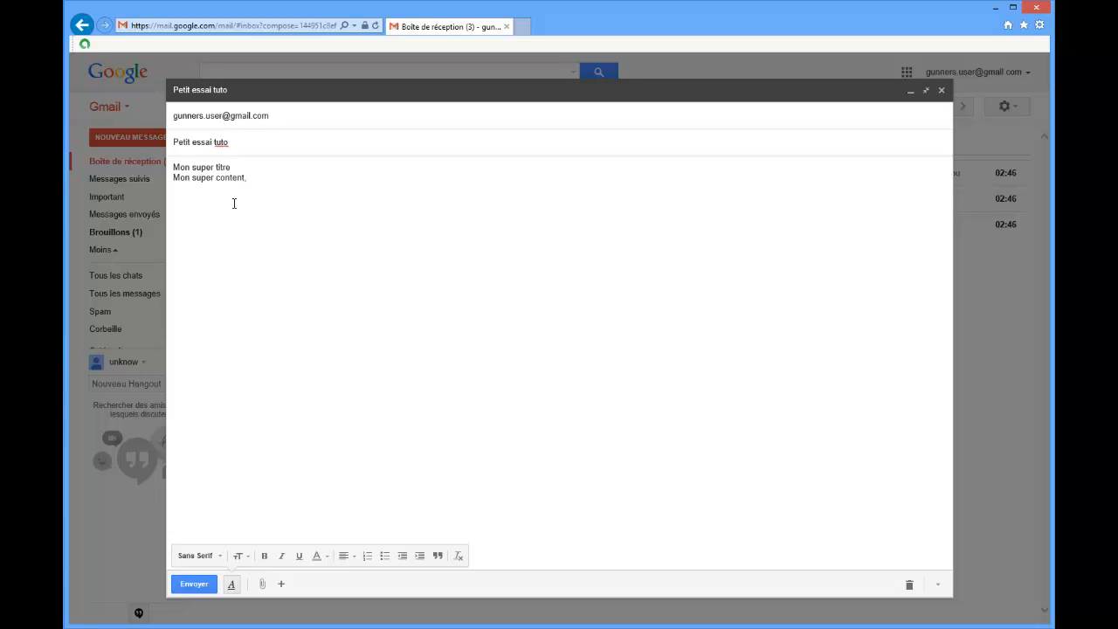
type(" super le ")
type("tuto !!  ")
type("à b")
type("ient")
type("ôt ")
type("Xav")
type("...")
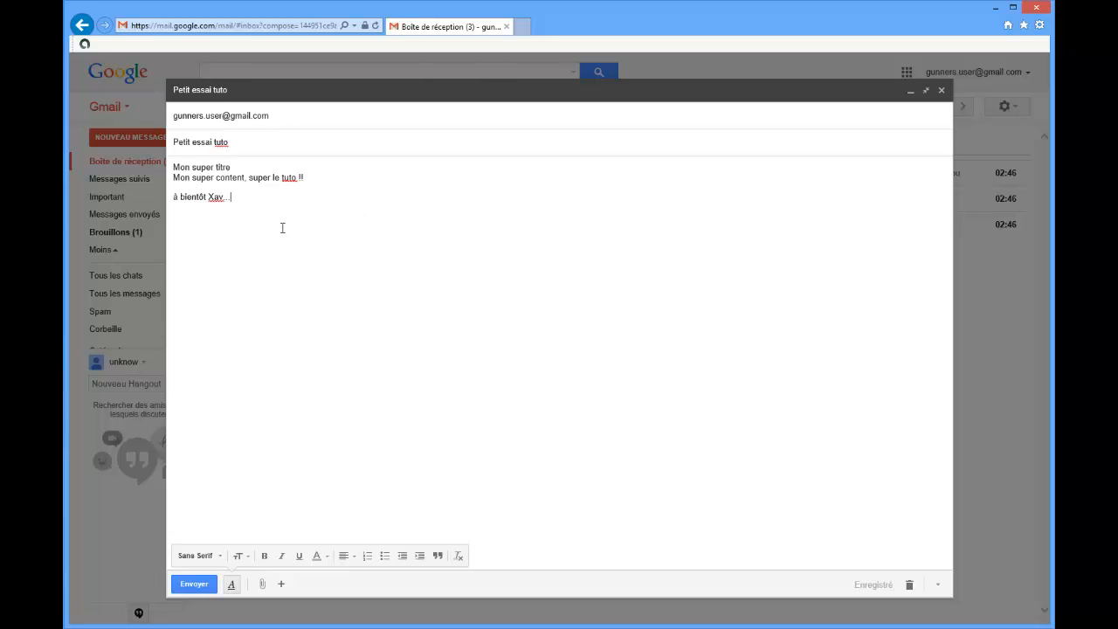
Insert a blank line below "Mon super titre" and set the title's font to Large at size Très grande.
left_click(244, 167)
key("Return")
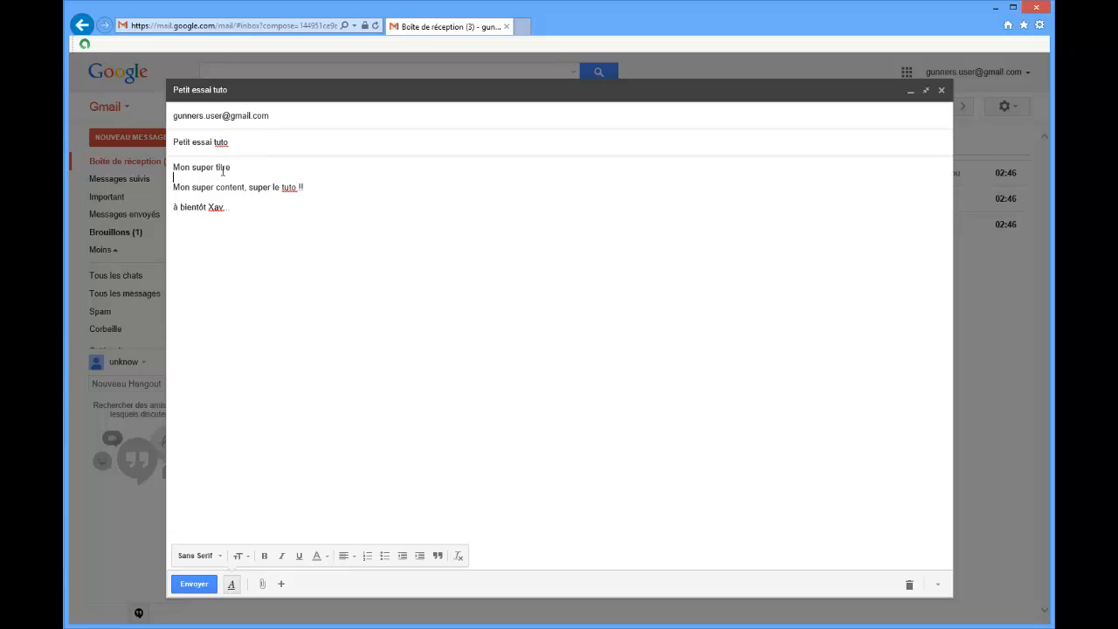
left_click_drag(232, 167, 173, 167)
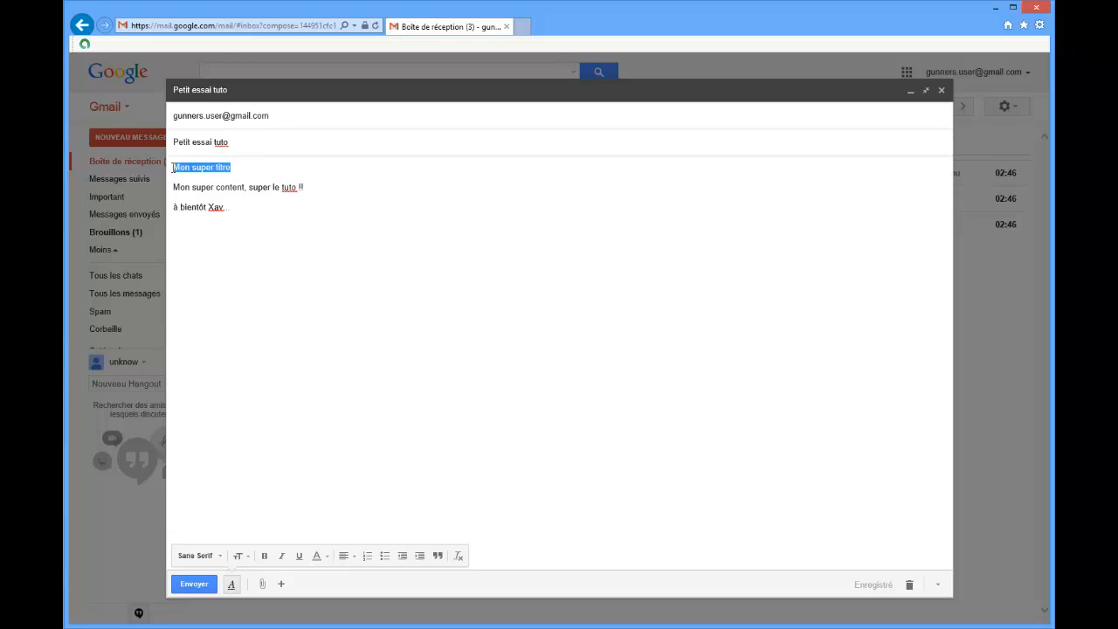
left_click(222, 557)
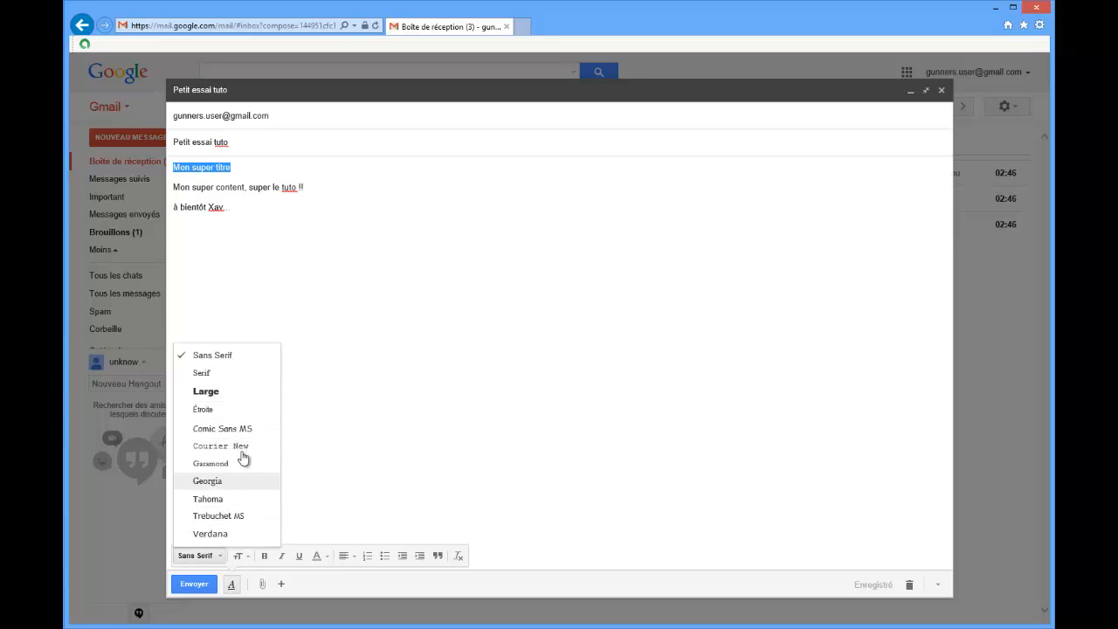
left_click(221, 394)
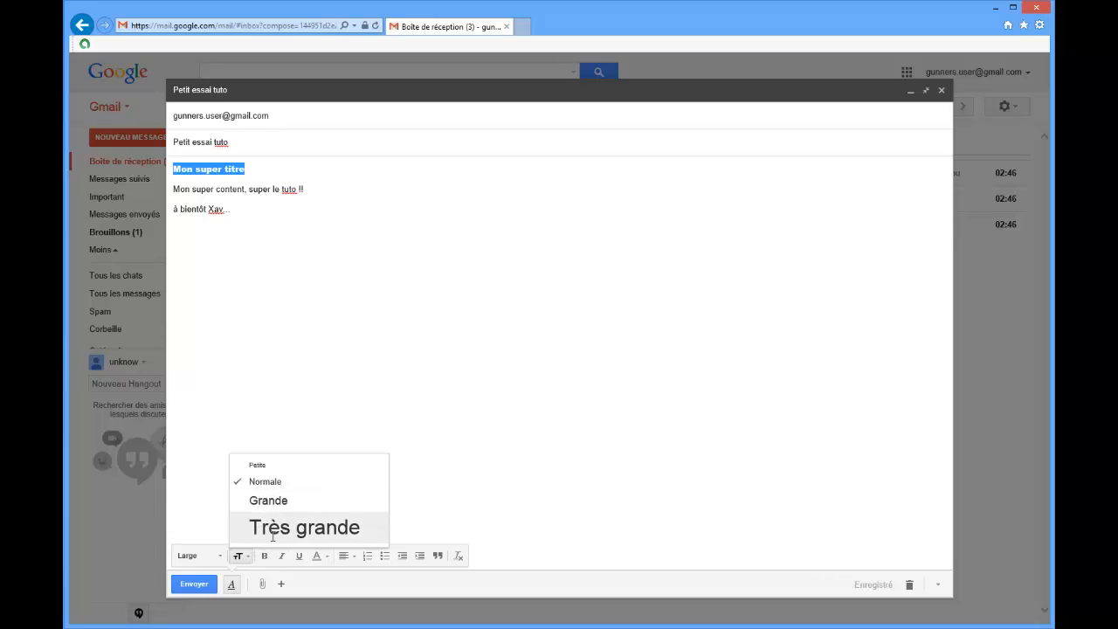
left_click(272, 536)
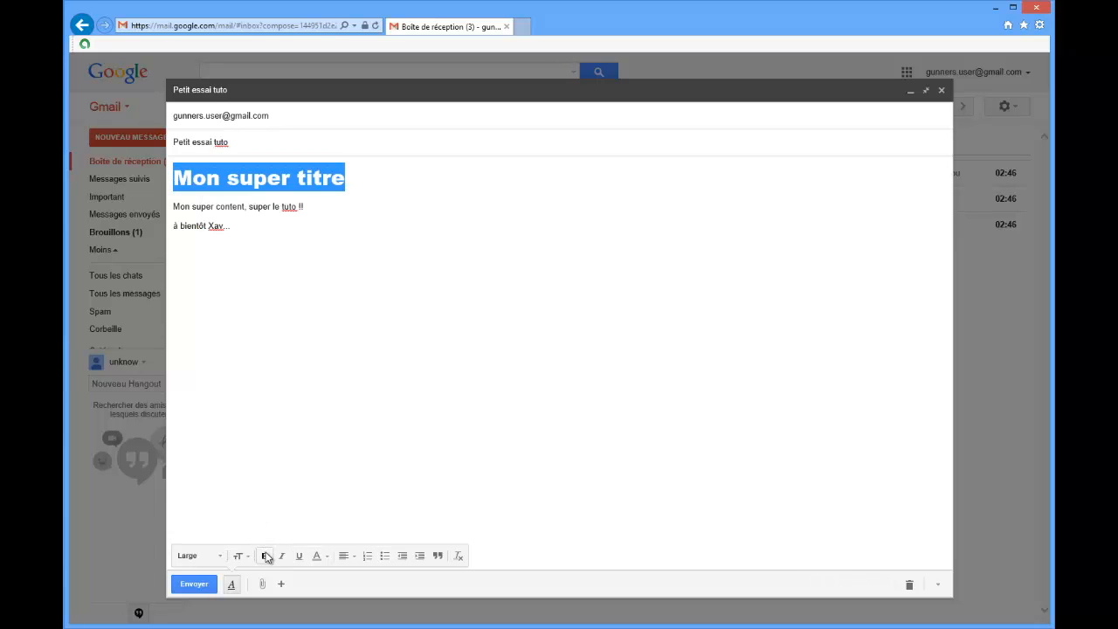
Make the title "Mon super titre" bold, italic and underlined, with red text.
left_click(263, 554)
left_click(282, 555)
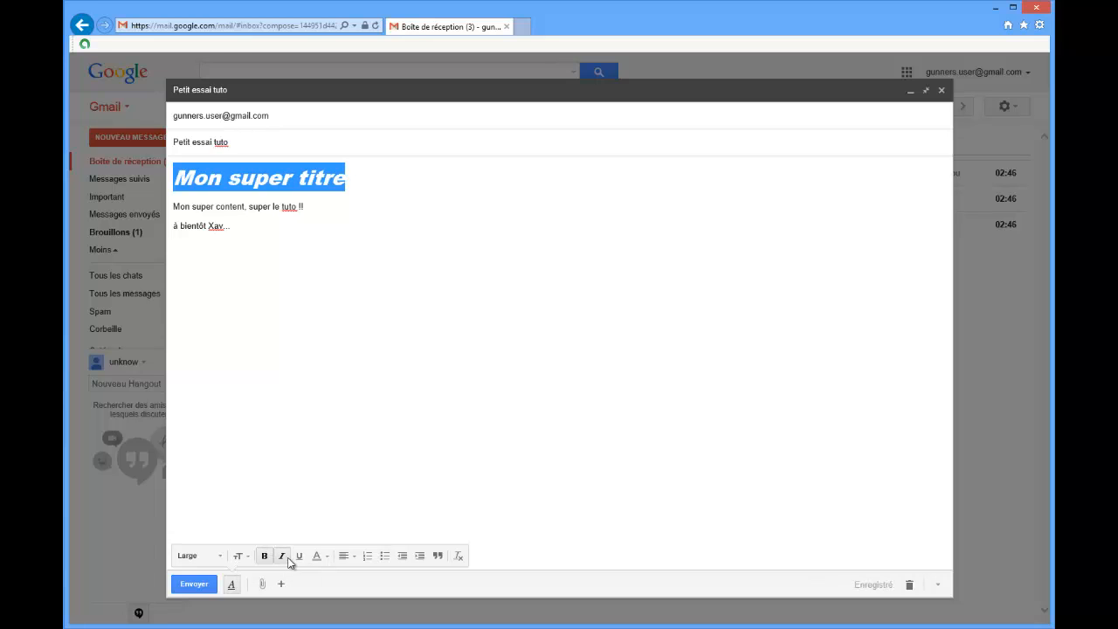
left_click(298, 555)
left_click(324, 559)
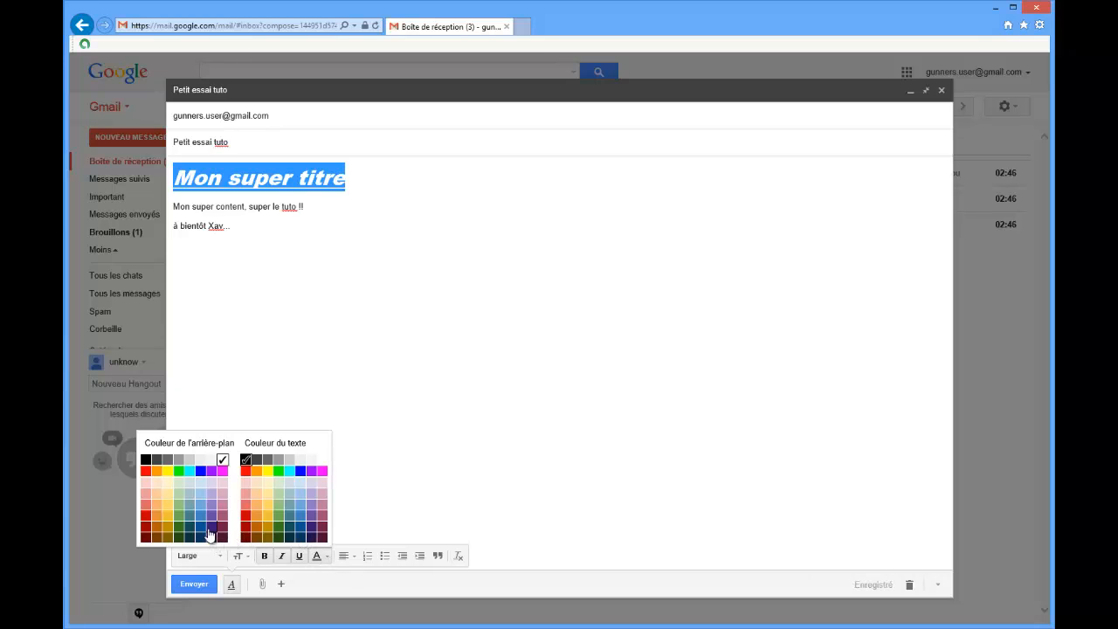
left_click(246, 471)
left_click(330, 381)
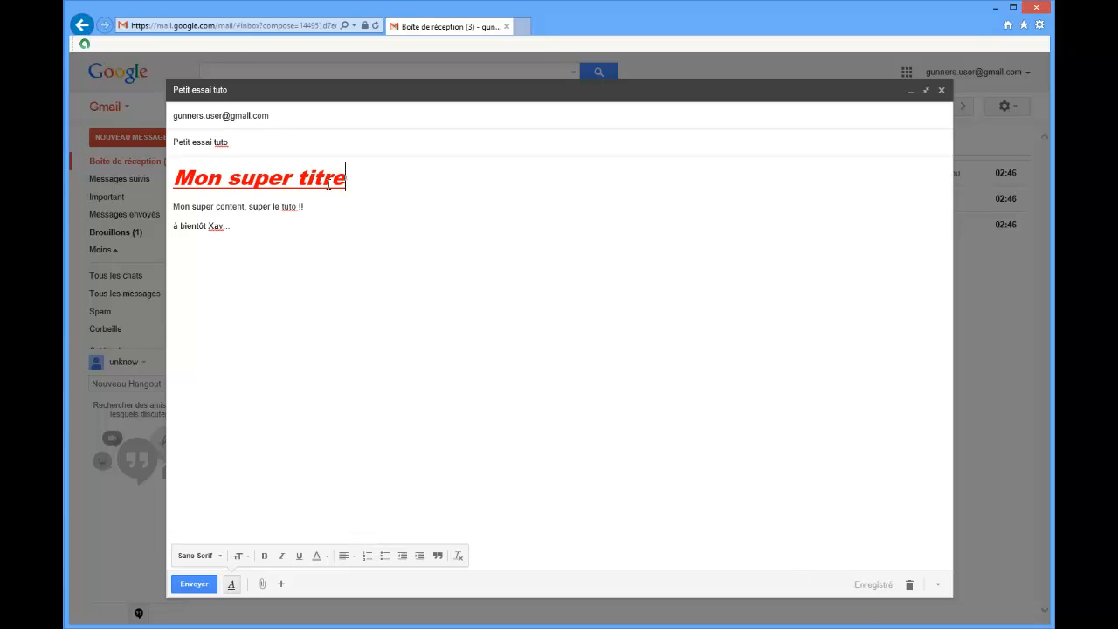
Center the title "Mon super titre" in the message body.
left_click_drag(349, 184, 185, 187)
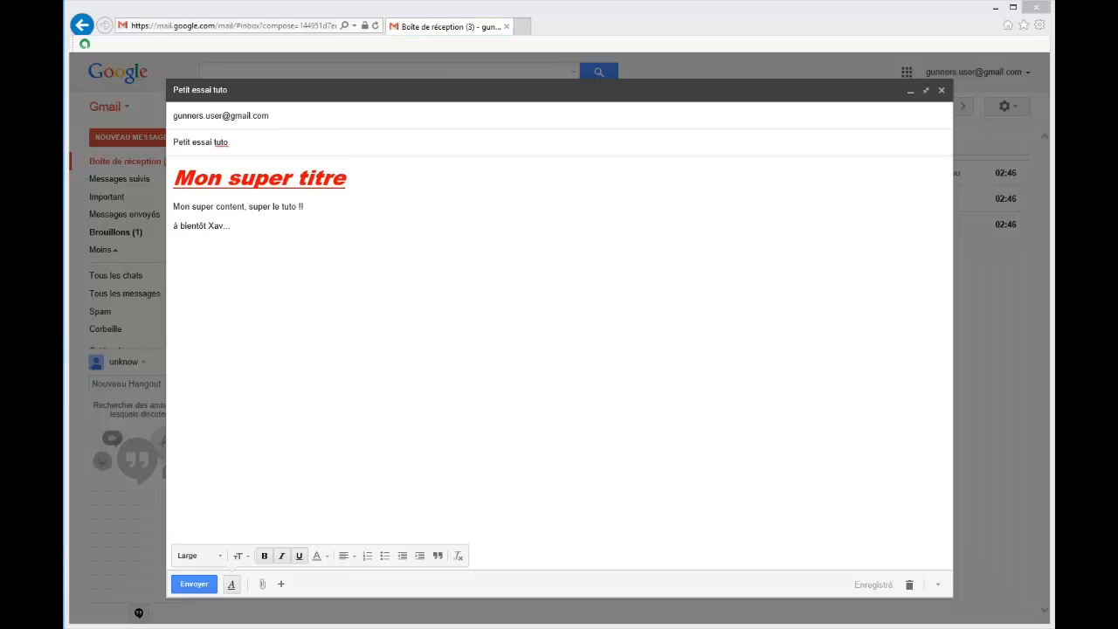
left_click(355, 179)
left_click_drag(332, 177, 183, 164)
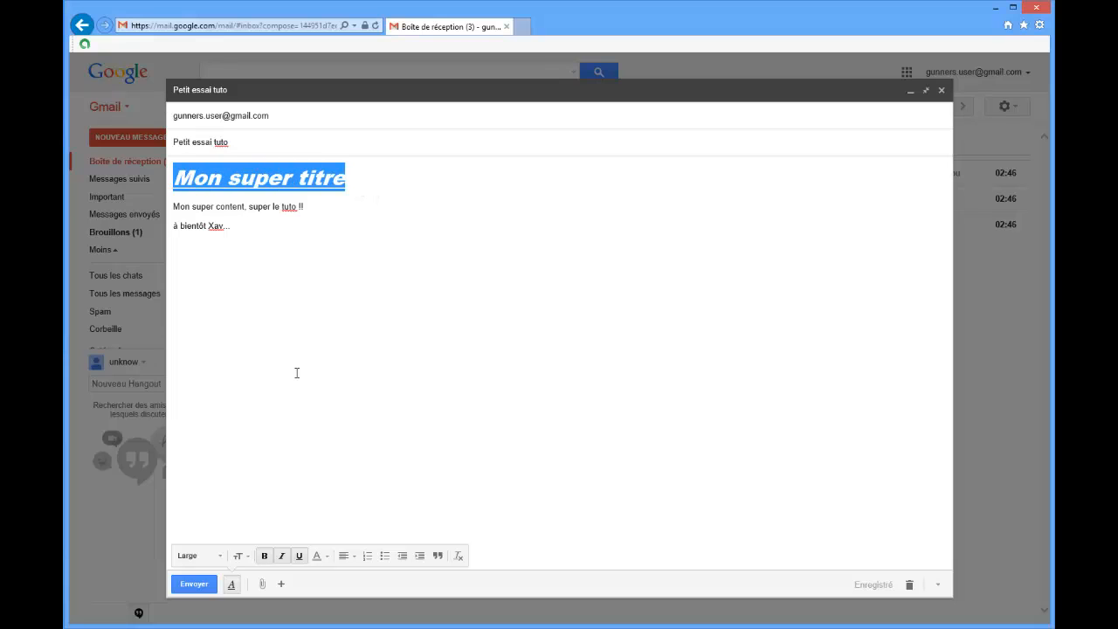
left_click(353, 564)
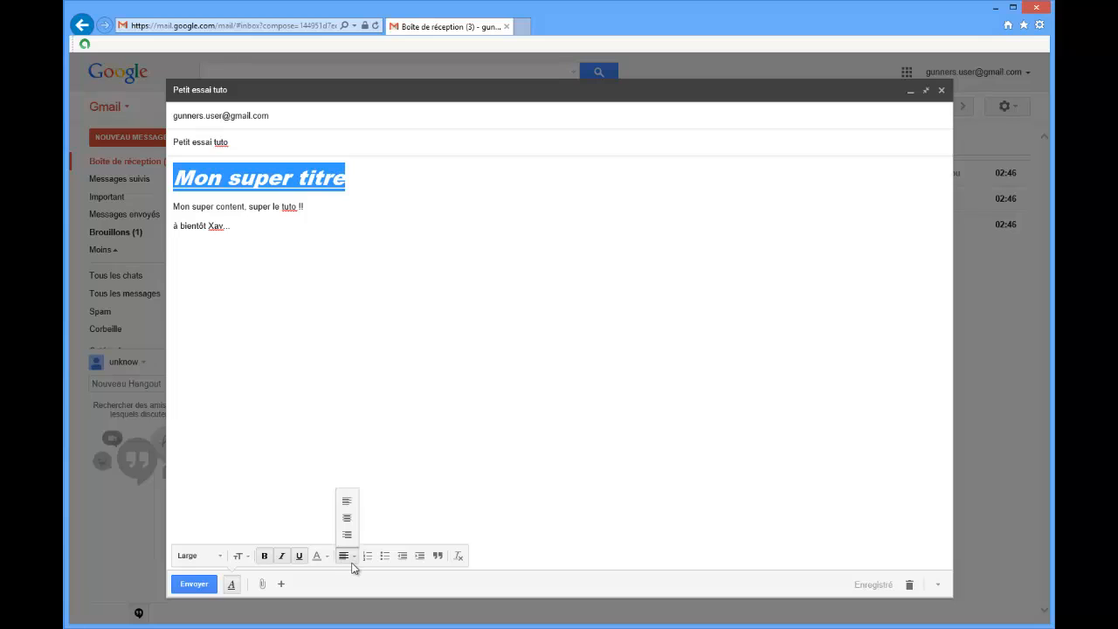
left_click(347, 517)
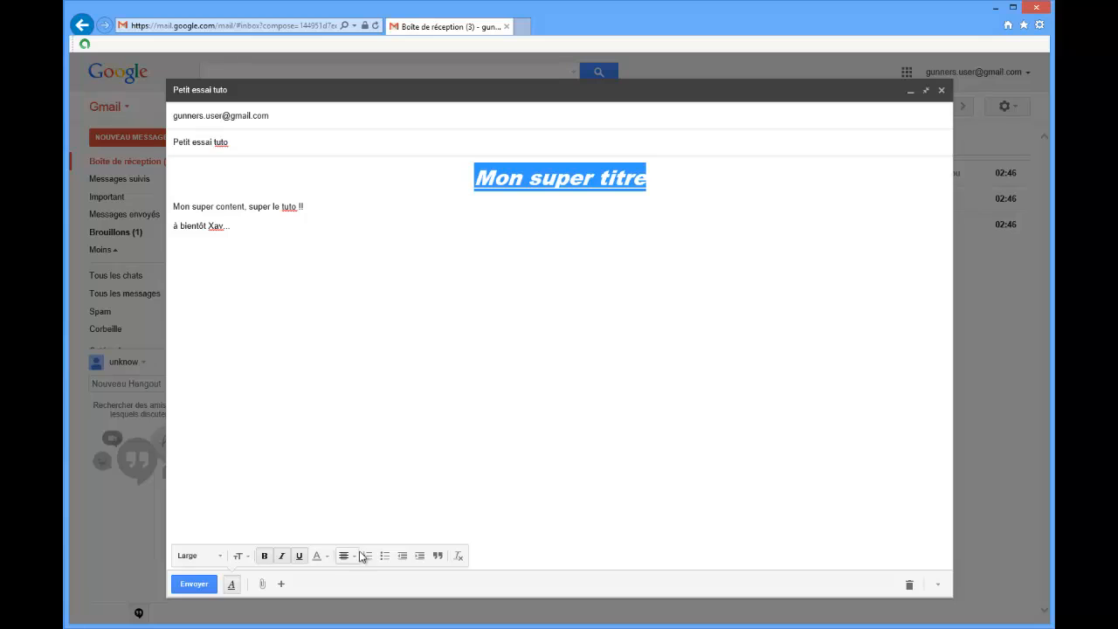
Add the lines "point 1", "point 2" and "point 3" below "Mon super content, super le tuto !!", separated by a blank line.
left_click(312, 203)
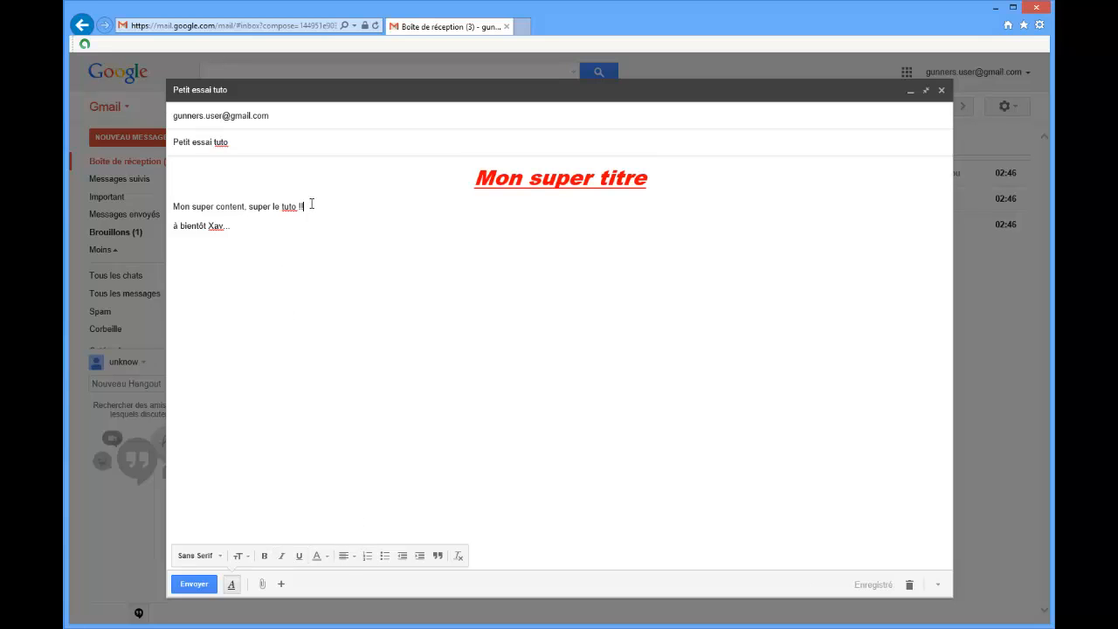
key("Return")
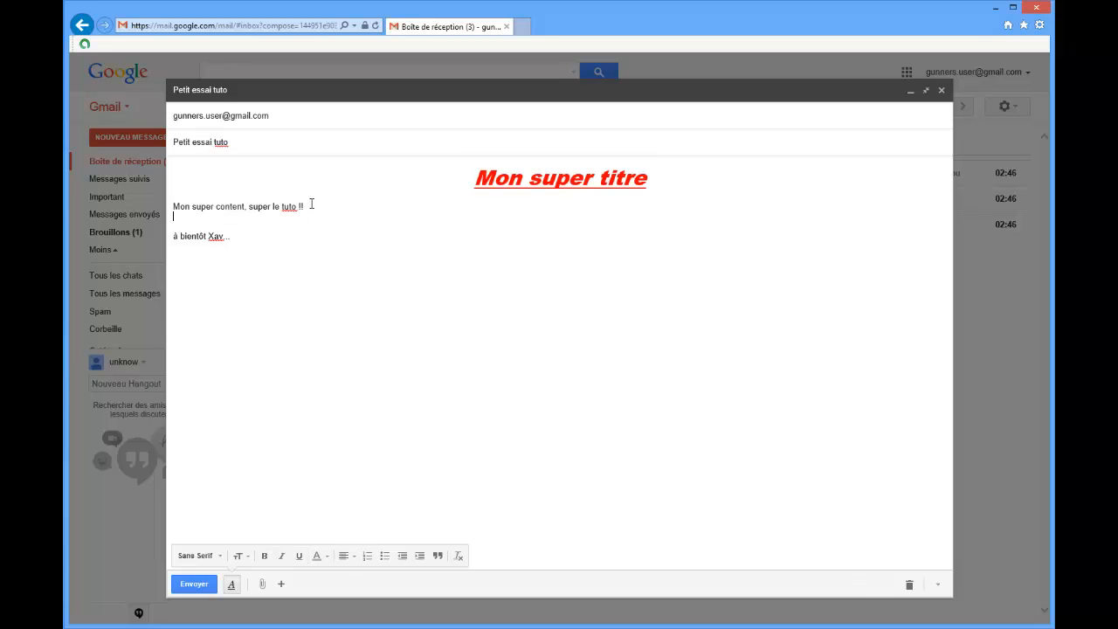
key("Return")
type("point")
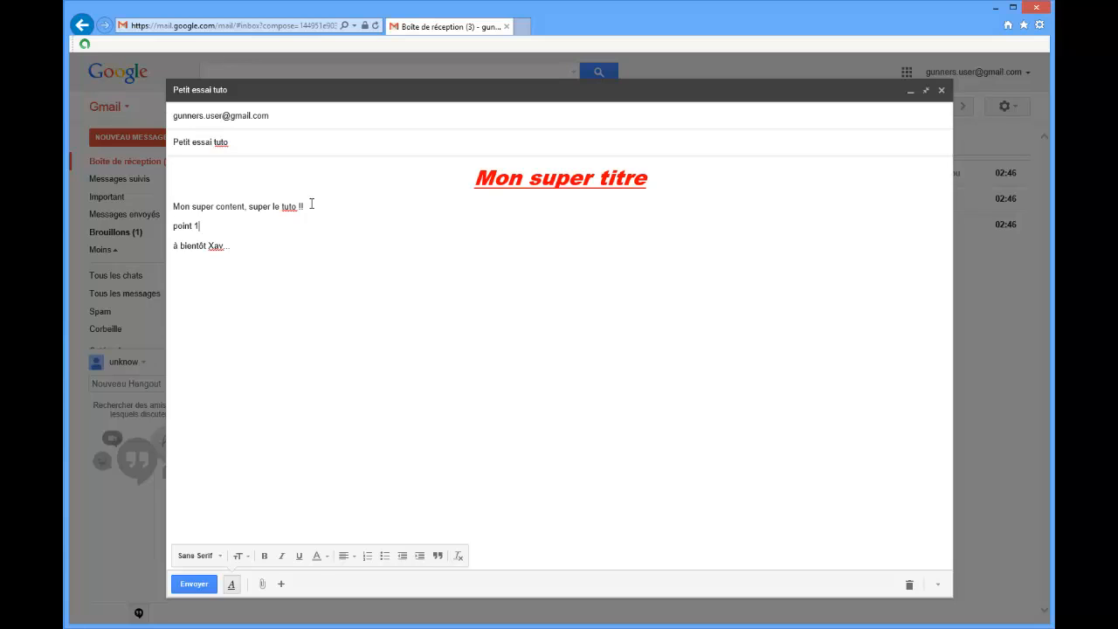
type(" 1")
key("Return")
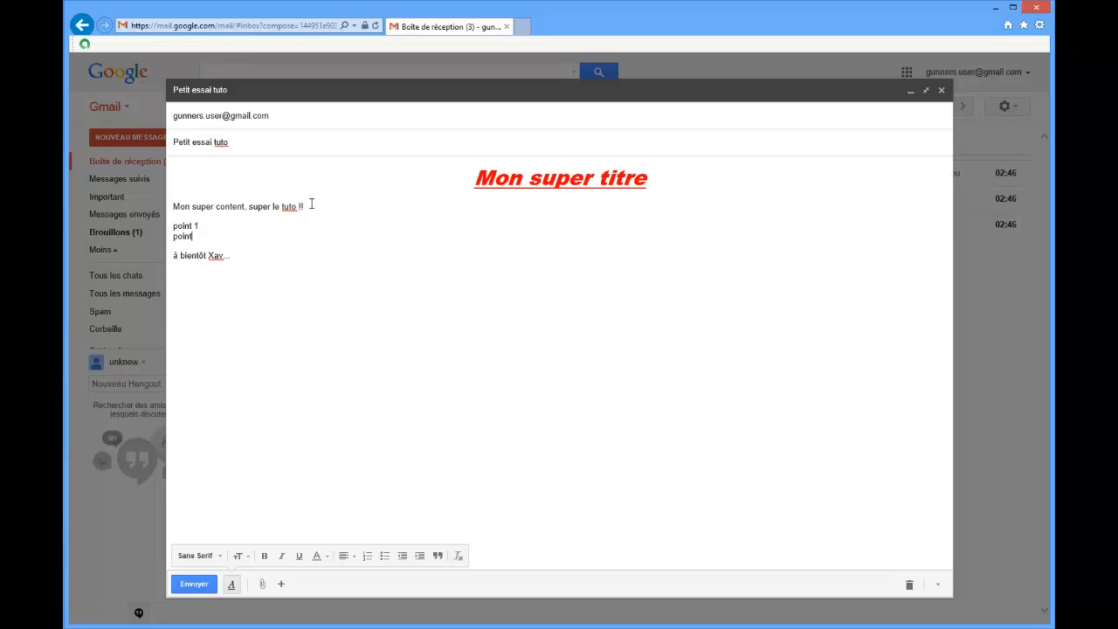
type("point 2")
key("Return")
Format the three "point" lines as a bulleted list, trying a numbered list in between.
left_click_drag(209, 245, 174, 230)
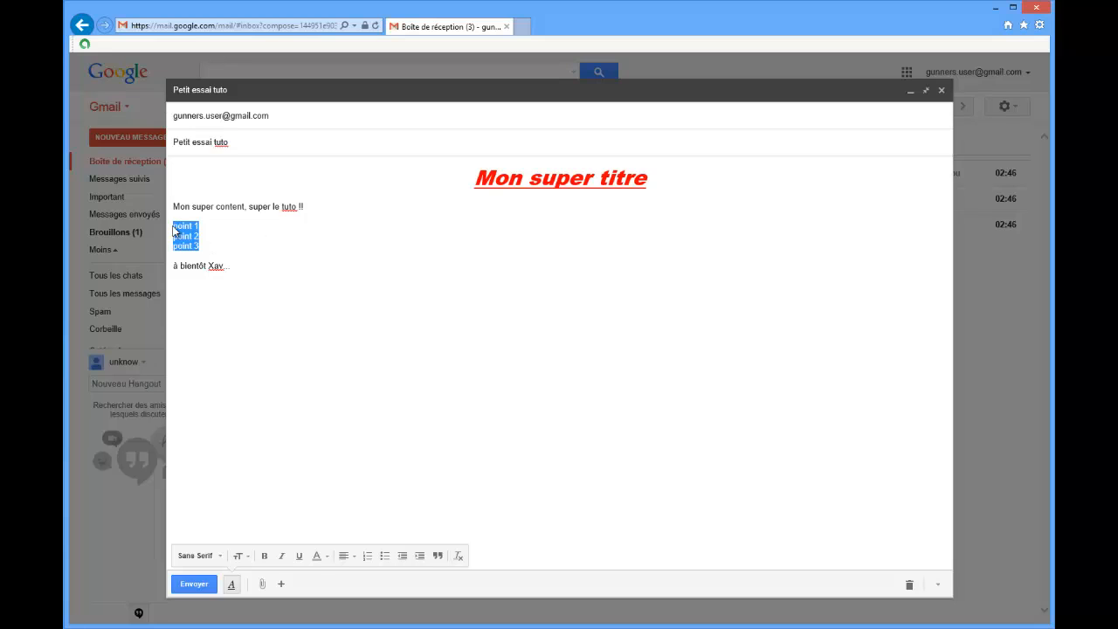
left_click(382, 557)
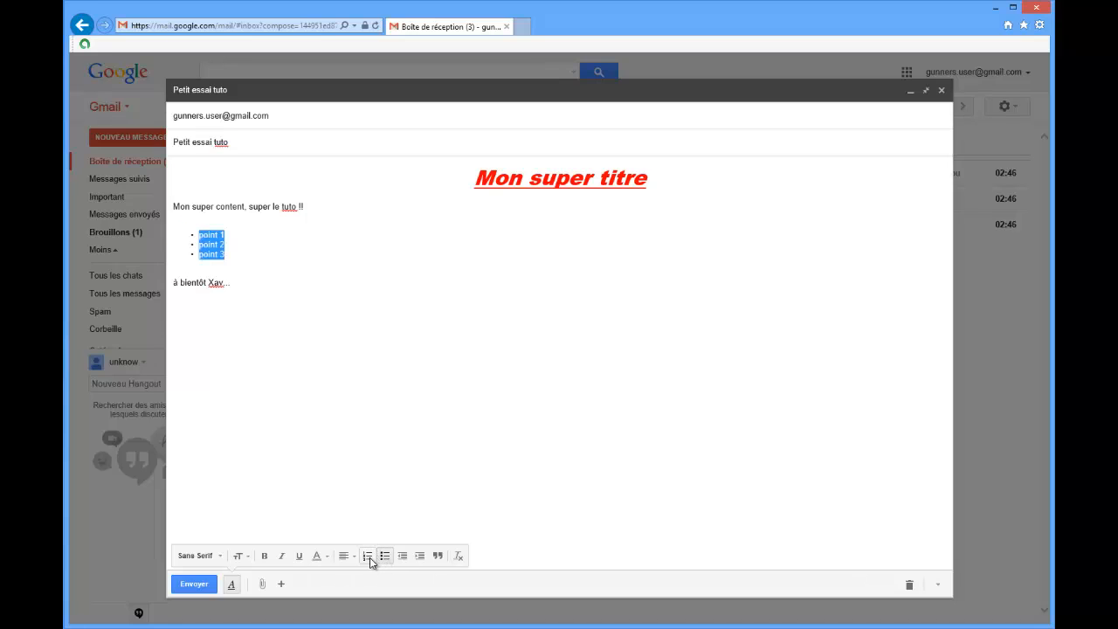
left_click(368, 557)
left_click(383, 557)
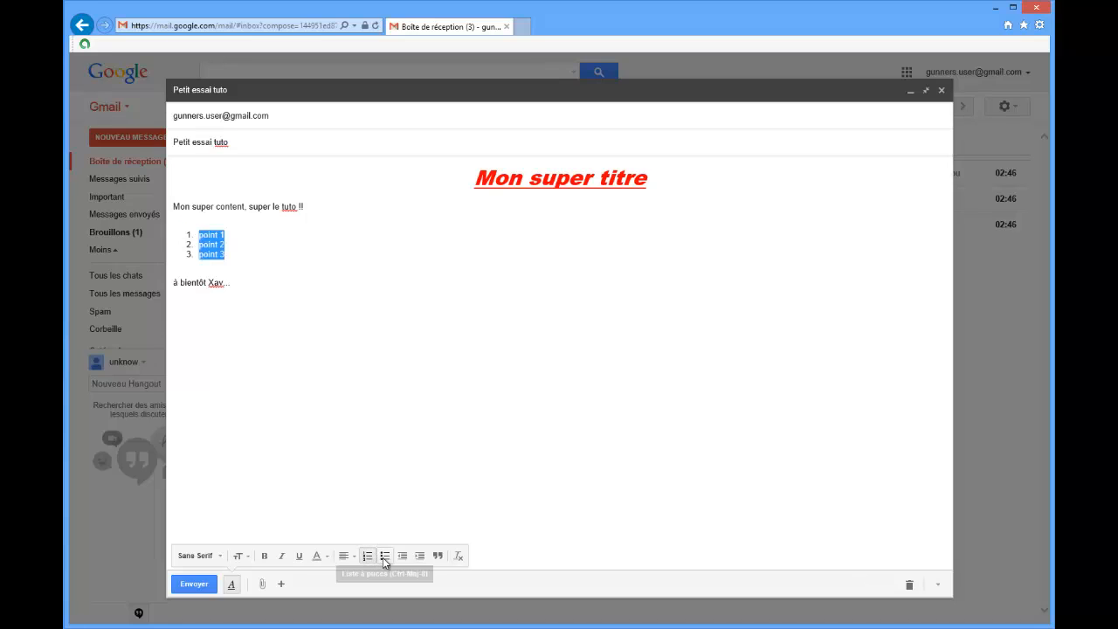
Insert the items "chat" and "chien" below "point 1" and indent them as sub-items.
left_click(234, 234)
key("Return")
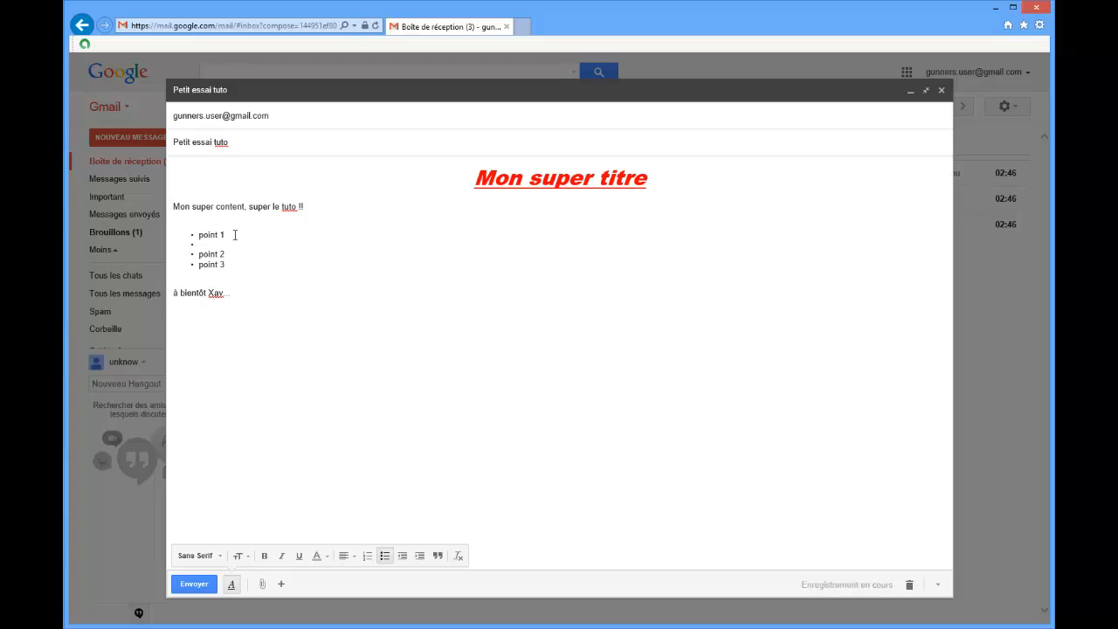
type("chat")
key("Return")
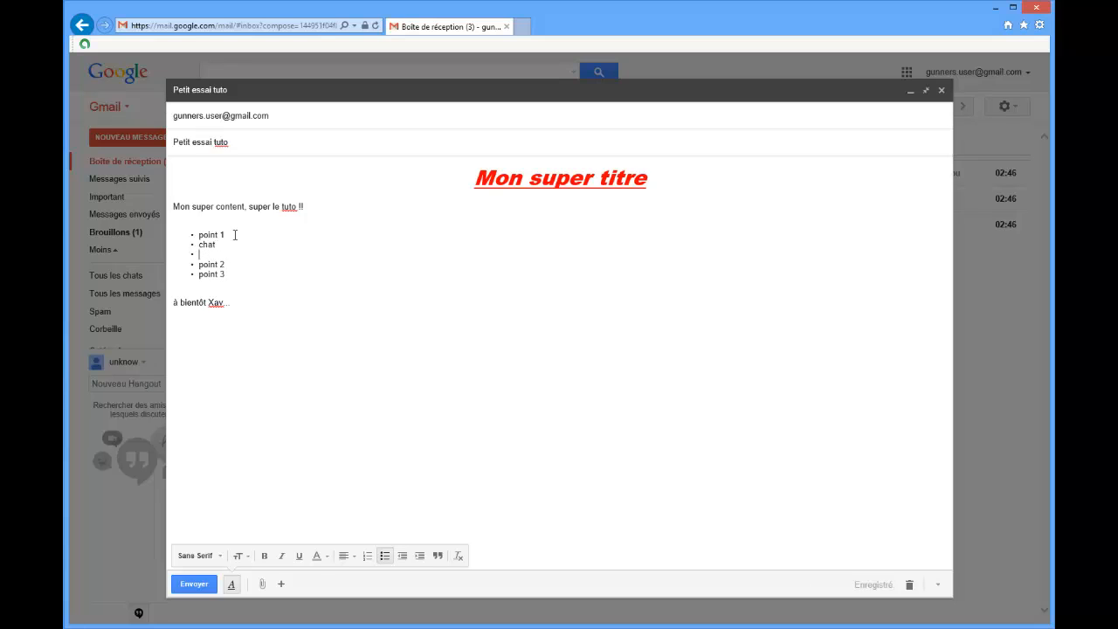
type("chien")
left_click_drag(223, 254, 199, 244)
left_click(421, 555)
Convert the whole list with its sub-items to a numbered list and switch the numbering off again.
left_click_drag(239, 273, 196, 236)
left_click(234, 276)
left_click_drag(234, 276, 195, 234)
left_click(368, 561)
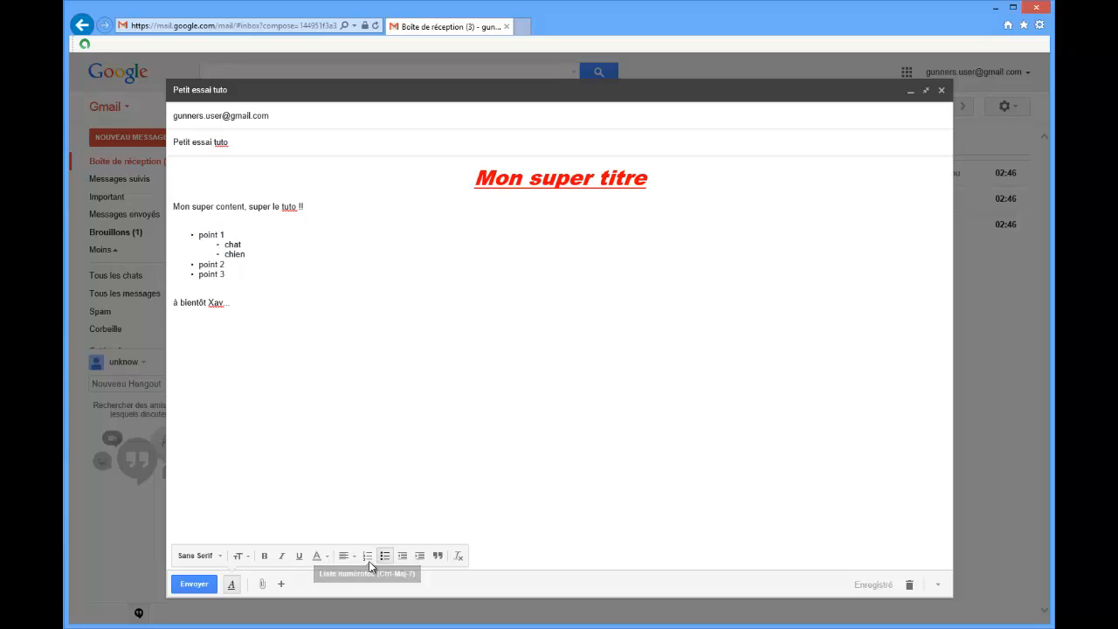
left_click(368, 560)
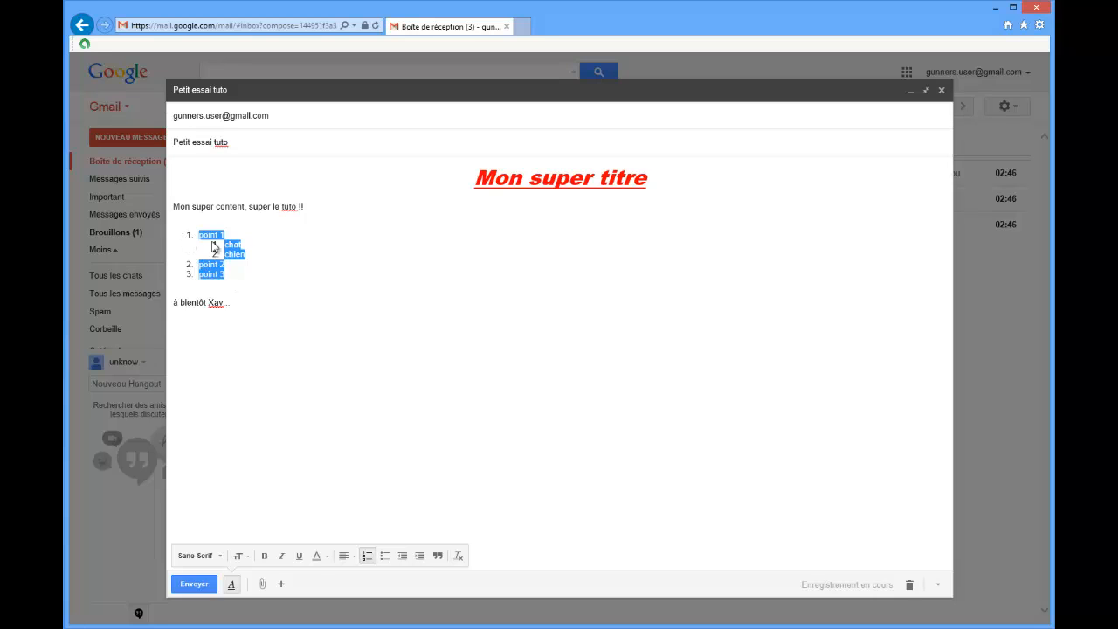
left_click(368, 559)
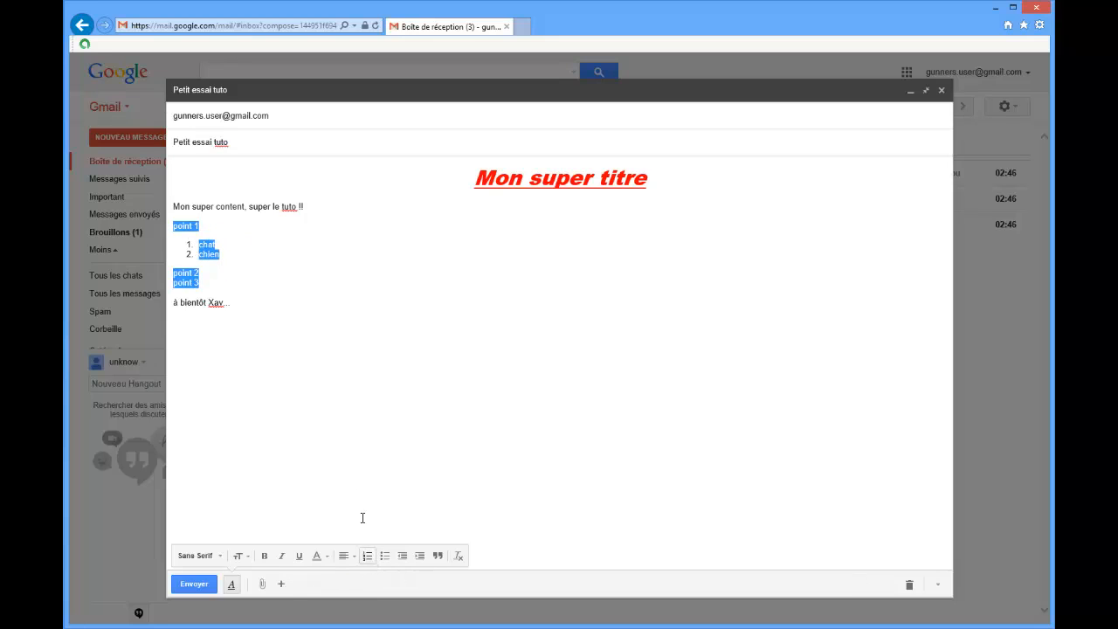
Format all lines from "point 1" to "point 3" as a bulleted list.
left_click(232, 291)
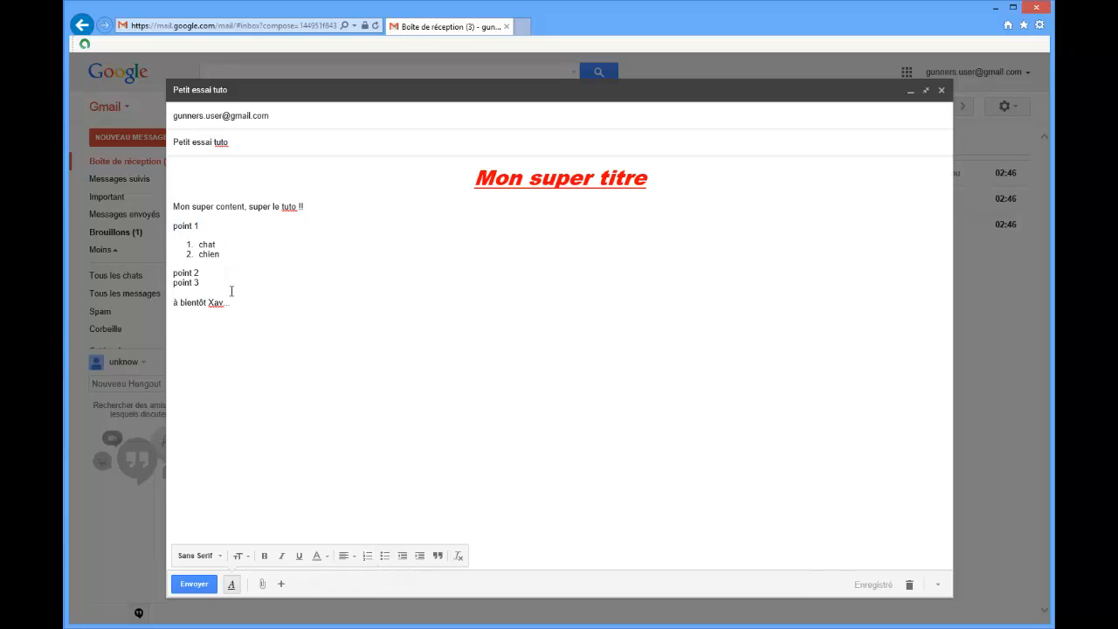
left_click_drag(216, 282, 162, 229)
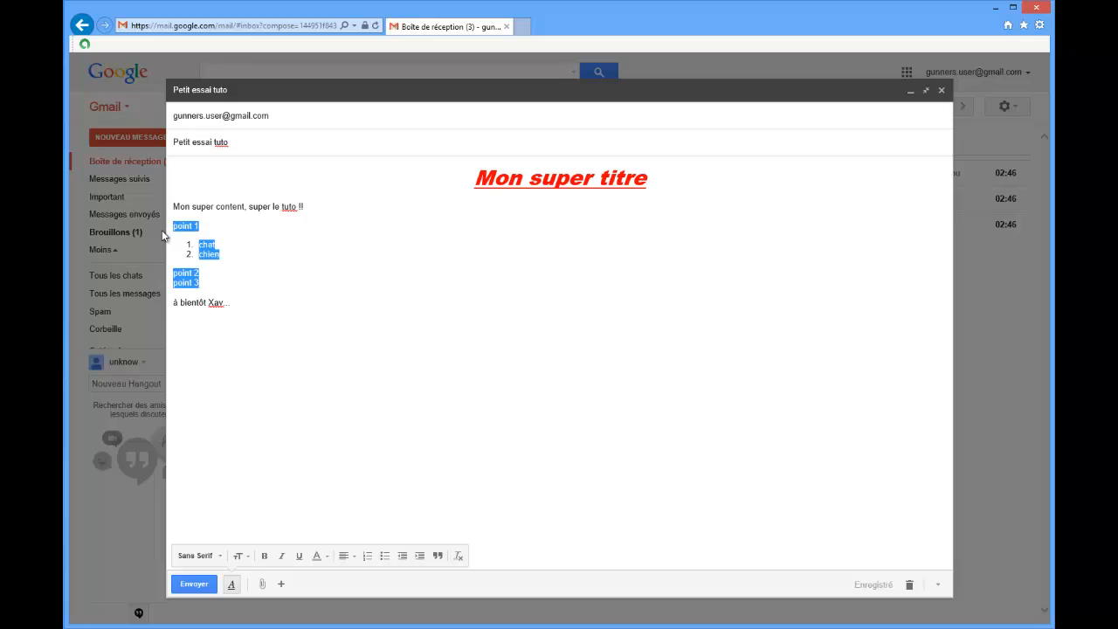
left_click(384, 557)
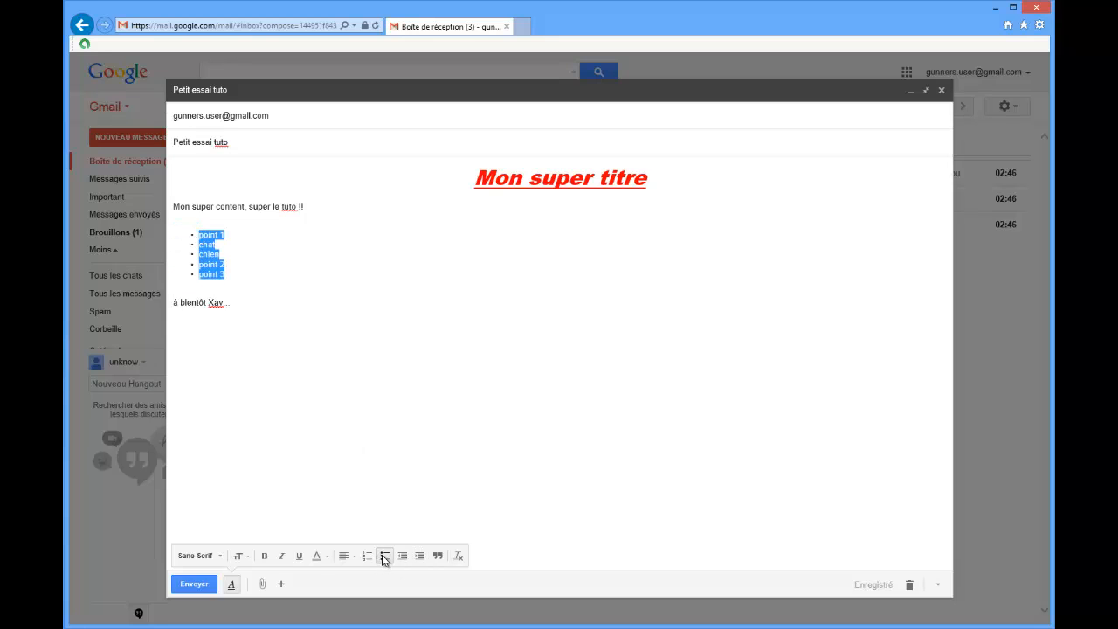
Add the line "mon super texte" between the list and the closing, and format it as a quote.
left_click(233, 293)
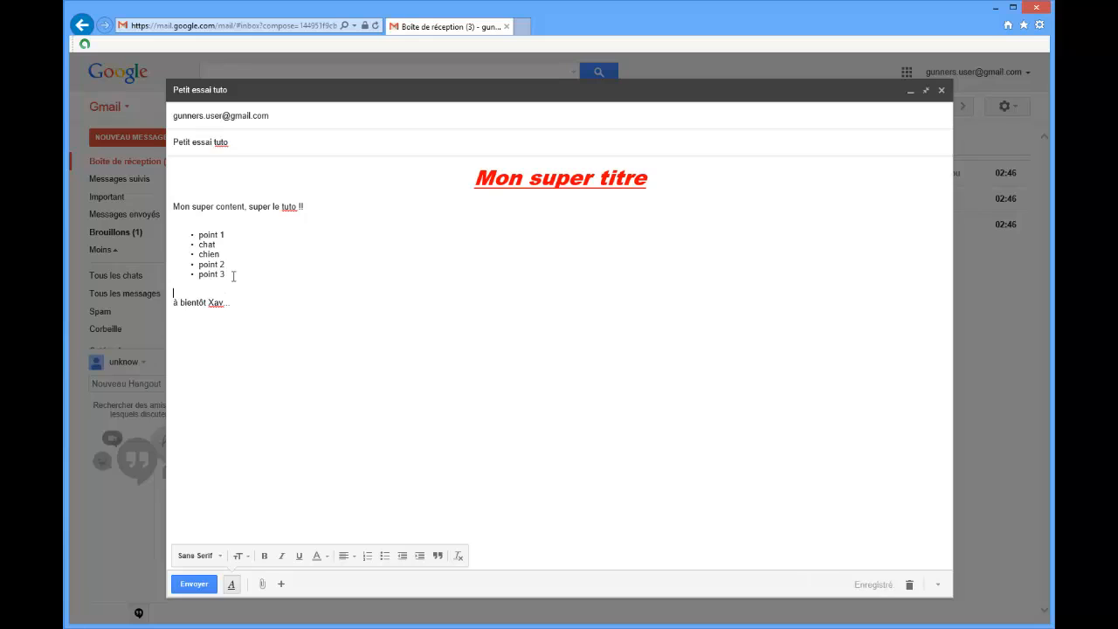
key("BackSpace")
key("Return")
key("Return")
type("mo")
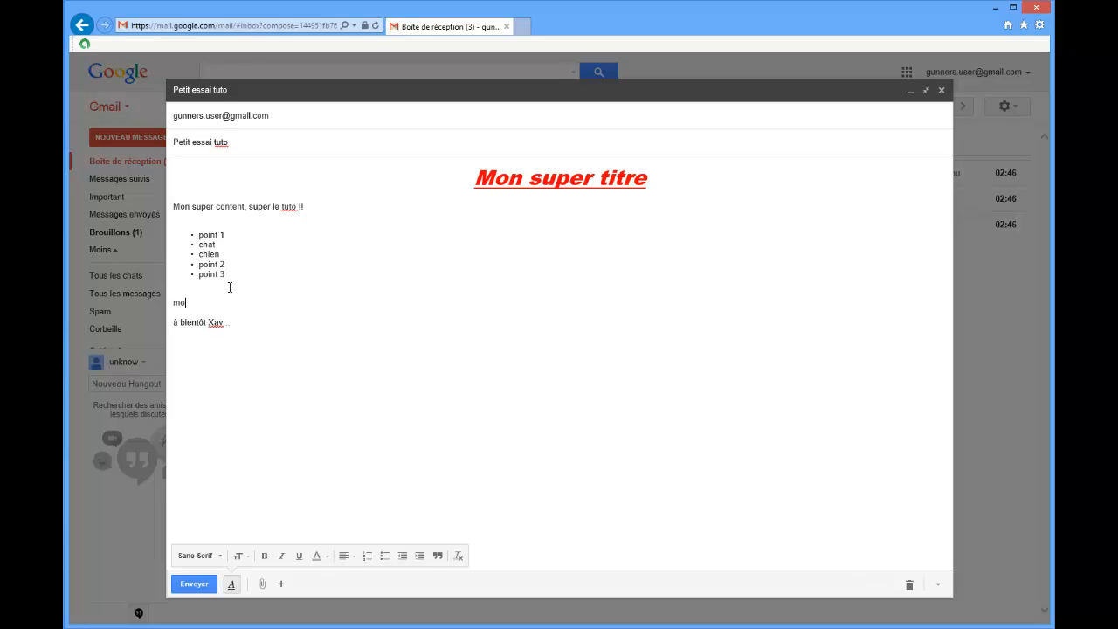
type("n super texte")
left_click_drag(246, 299, 183, 298)
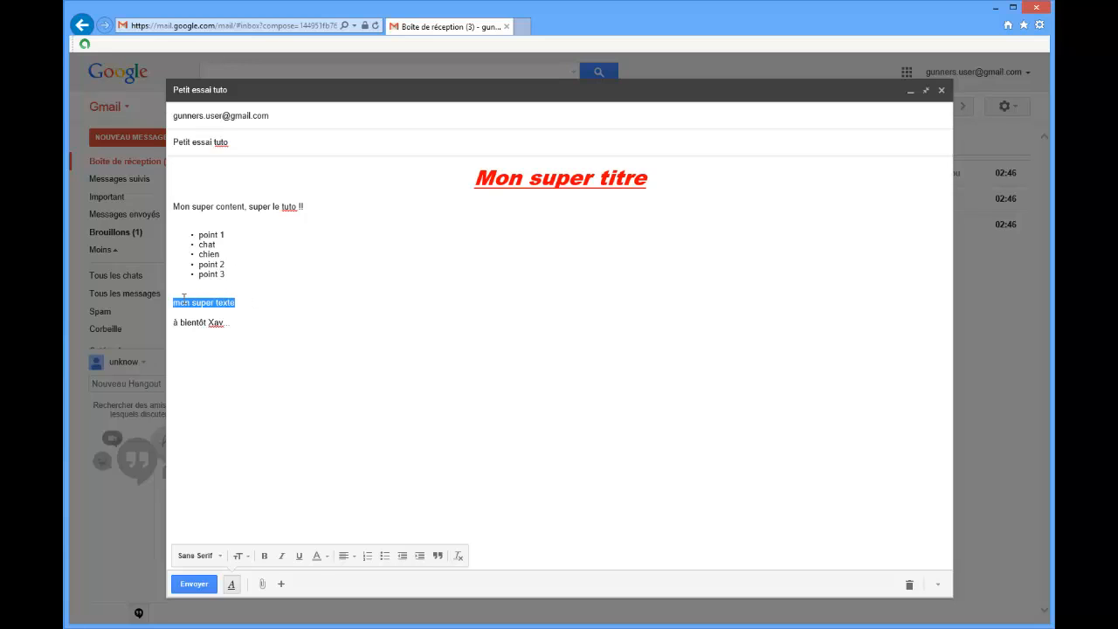
left_click(438, 556)
Clear the formatting of the list and the quoted line, and delete the leftover ">" marks before "mon super texte".
left_click_drag(253, 302, 177, 235)
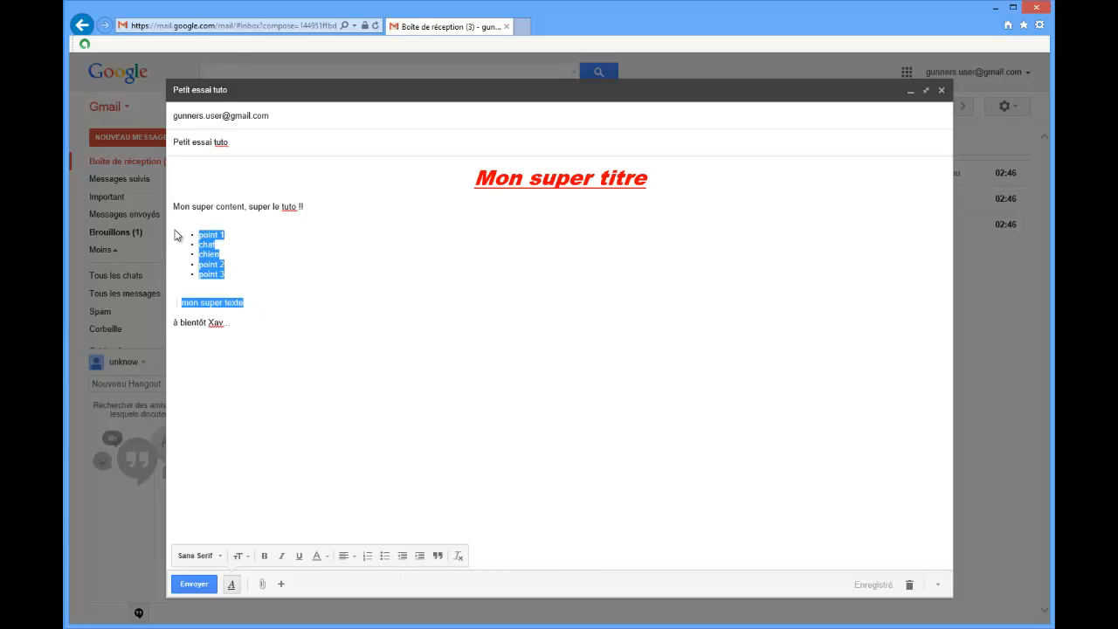
left_click(459, 556)
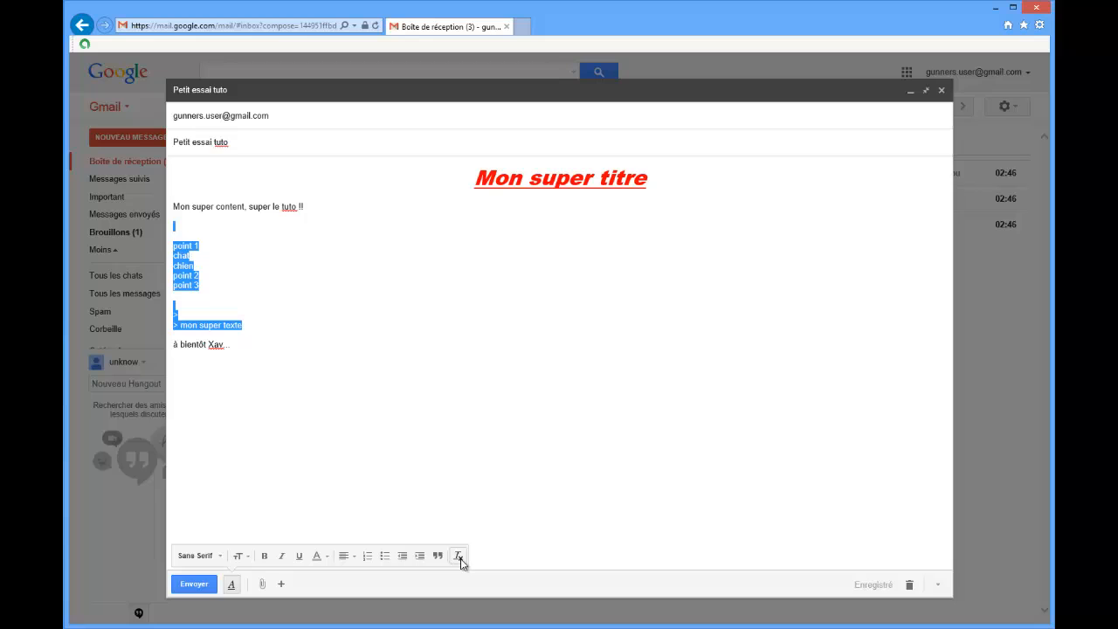
left_click(354, 364)
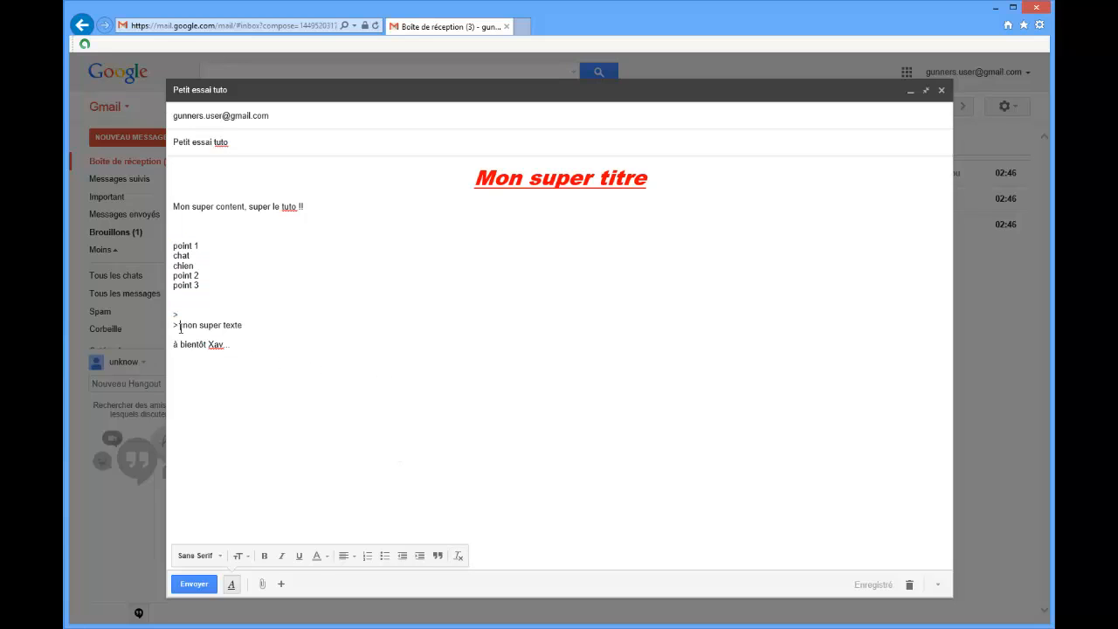
left_click_drag(180, 327, 173, 322)
key("BackSpace")
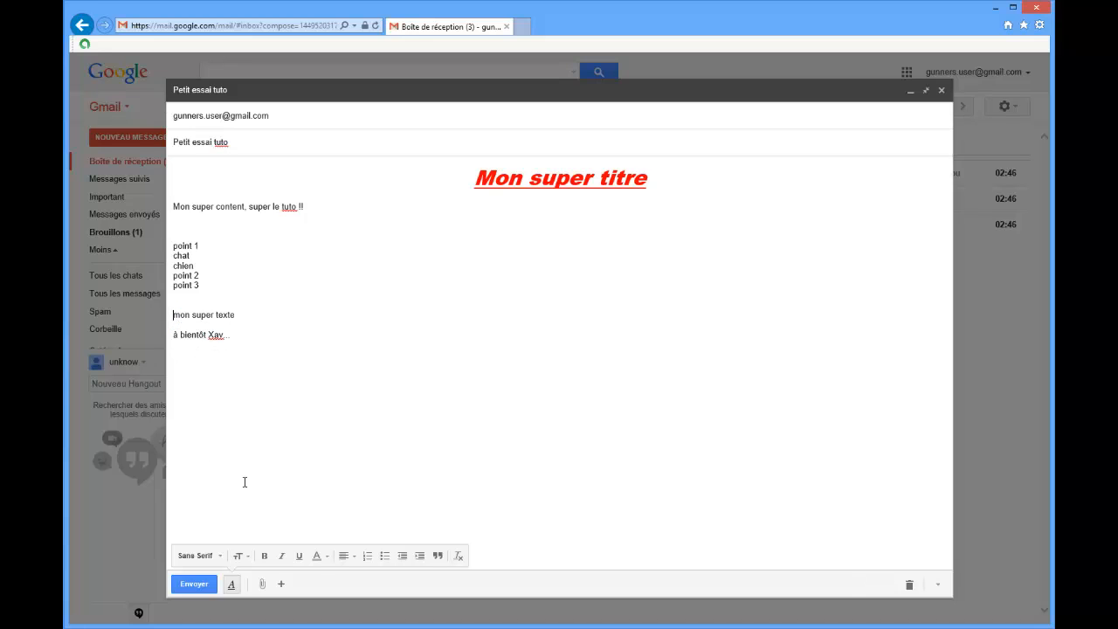
Toggle the formatting options off and on, and make the lines "point 1" to "point 3" a numbered list without empty items.
left_click(232, 586)
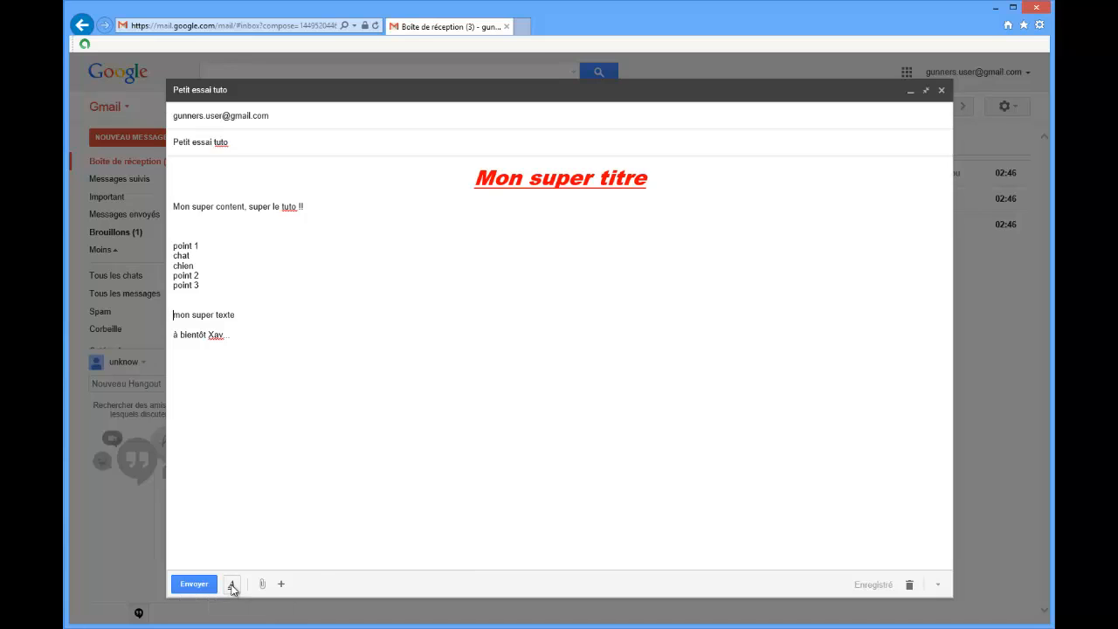
left_click(232, 586)
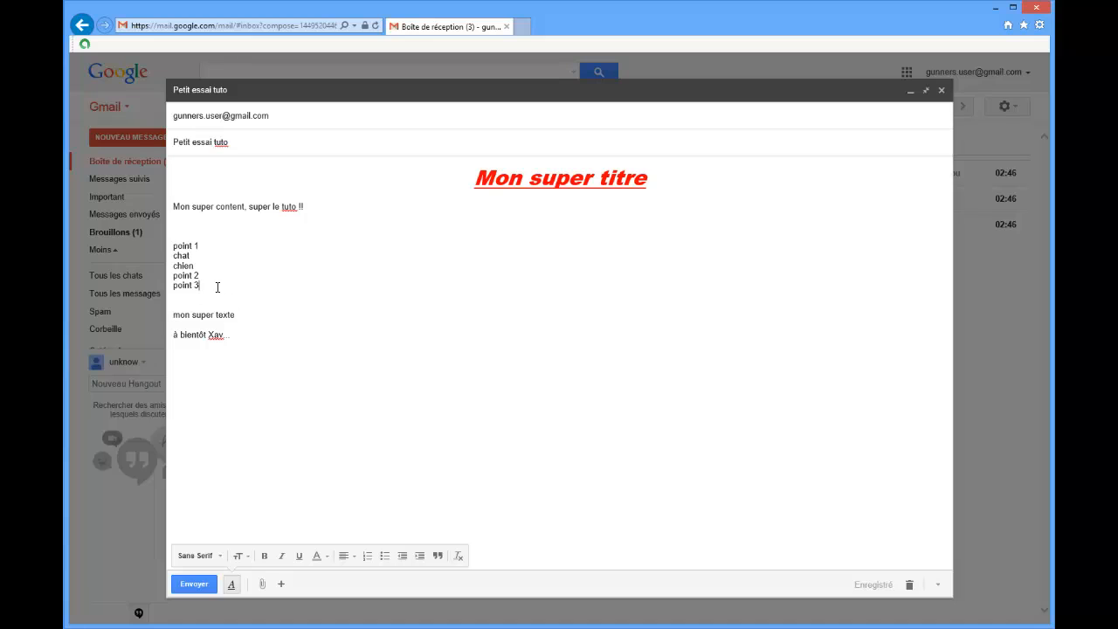
left_click_drag(217, 287, 160, 225)
left_click(372, 561)
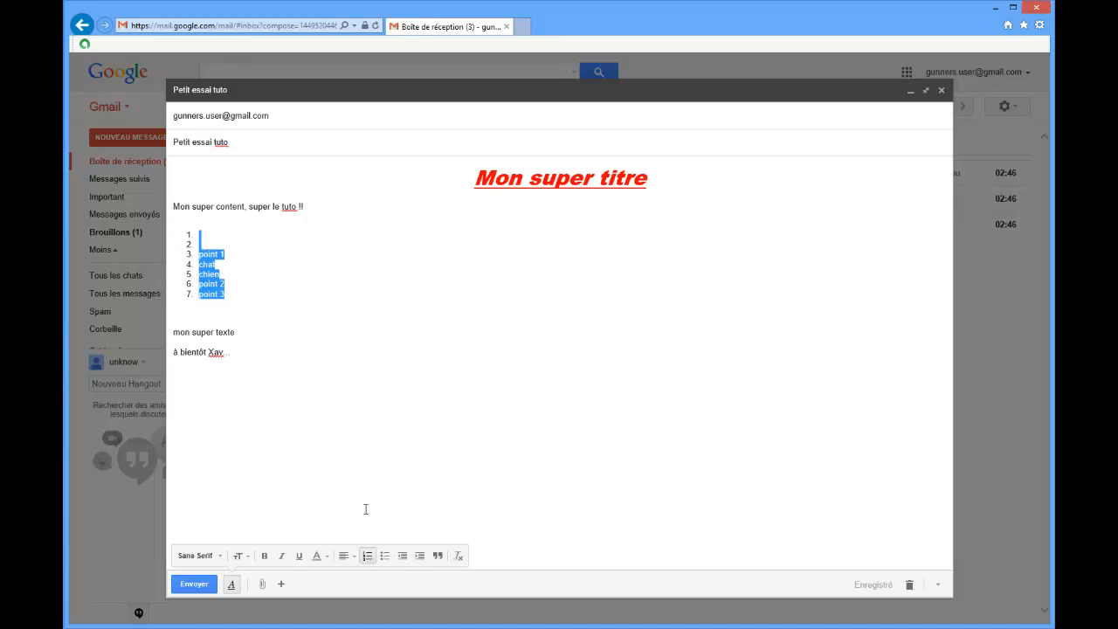
left_click(232, 235)
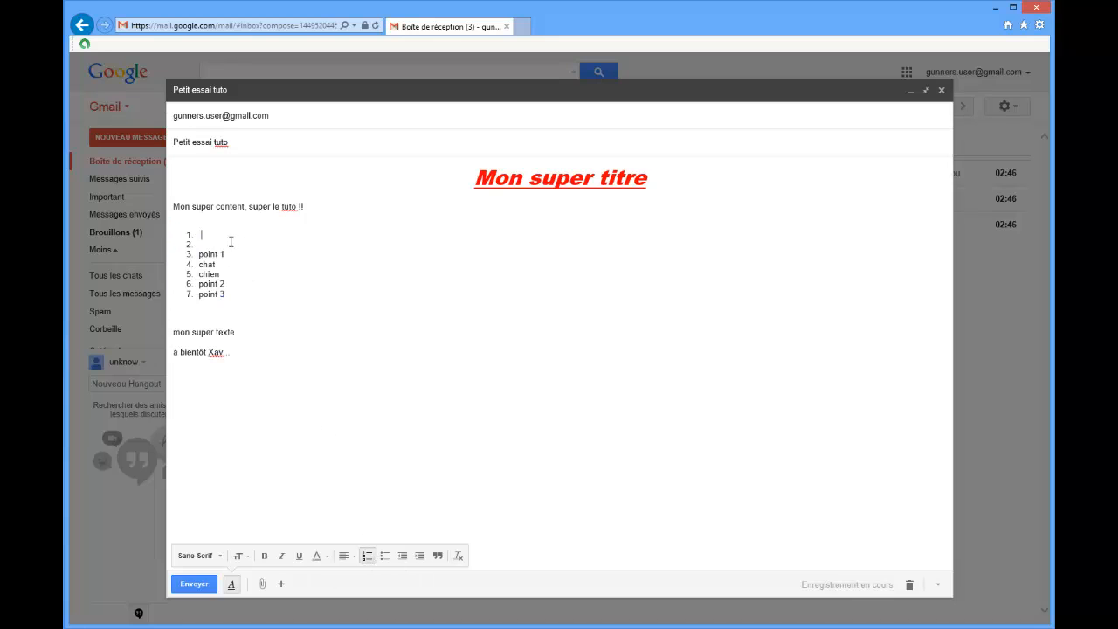
left_click_drag(231, 243, 198, 228)
key("BackSpace")
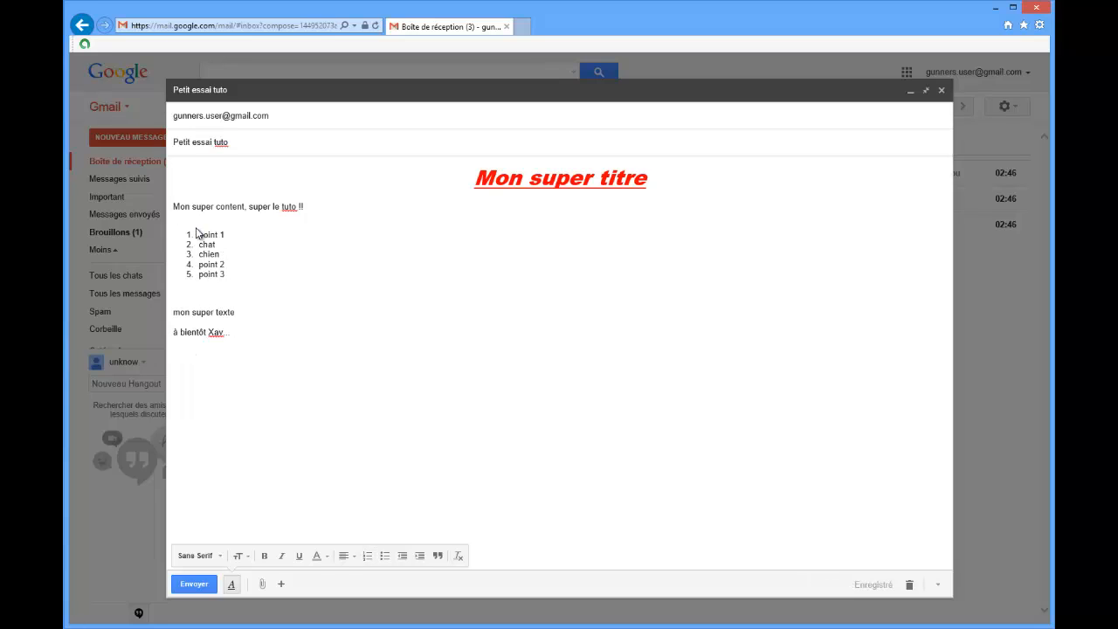
Format the line "mon super texte" as a quote again.
left_click_drag(238, 312, 173, 312)
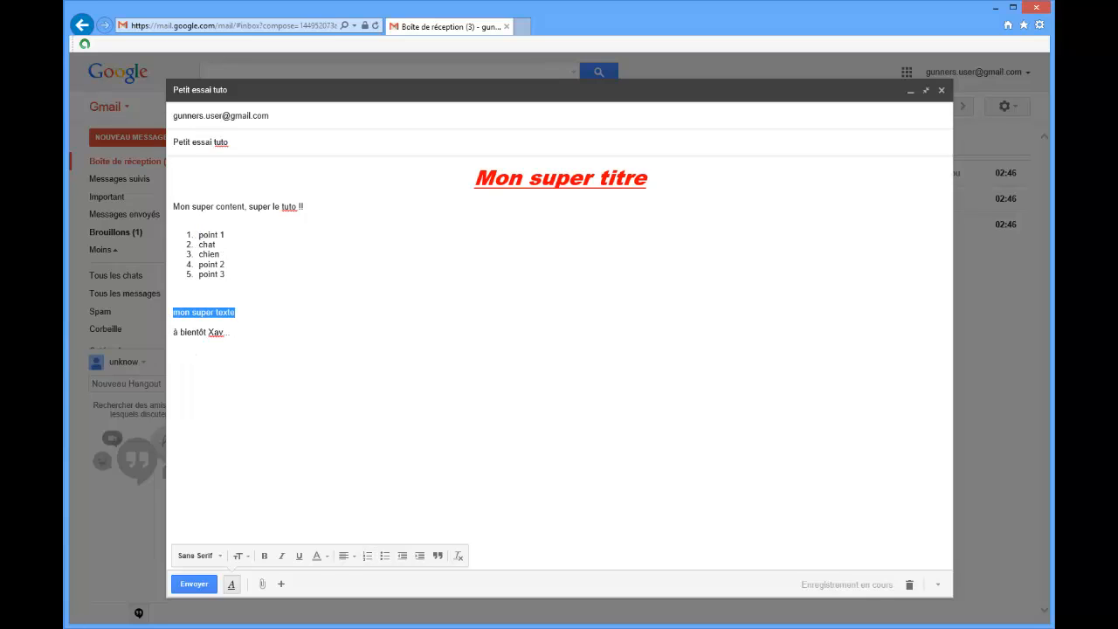
left_click(438, 556)
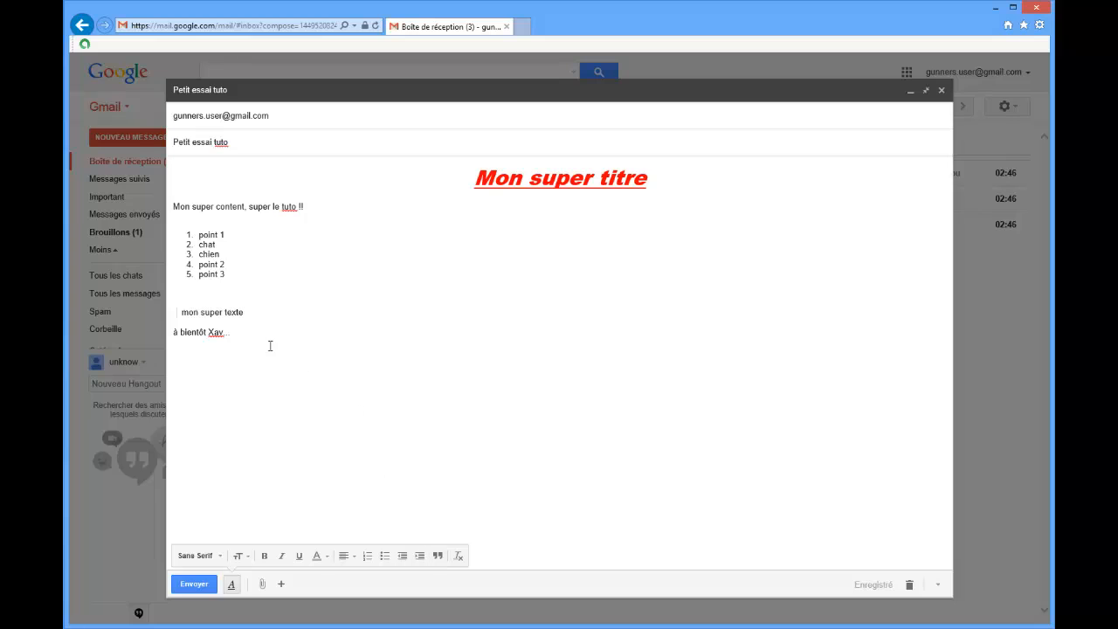
Format all the text below the title in Comic Sans, size Grande, bold and light blue.
left_click_drag(242, 330, 190, 191)
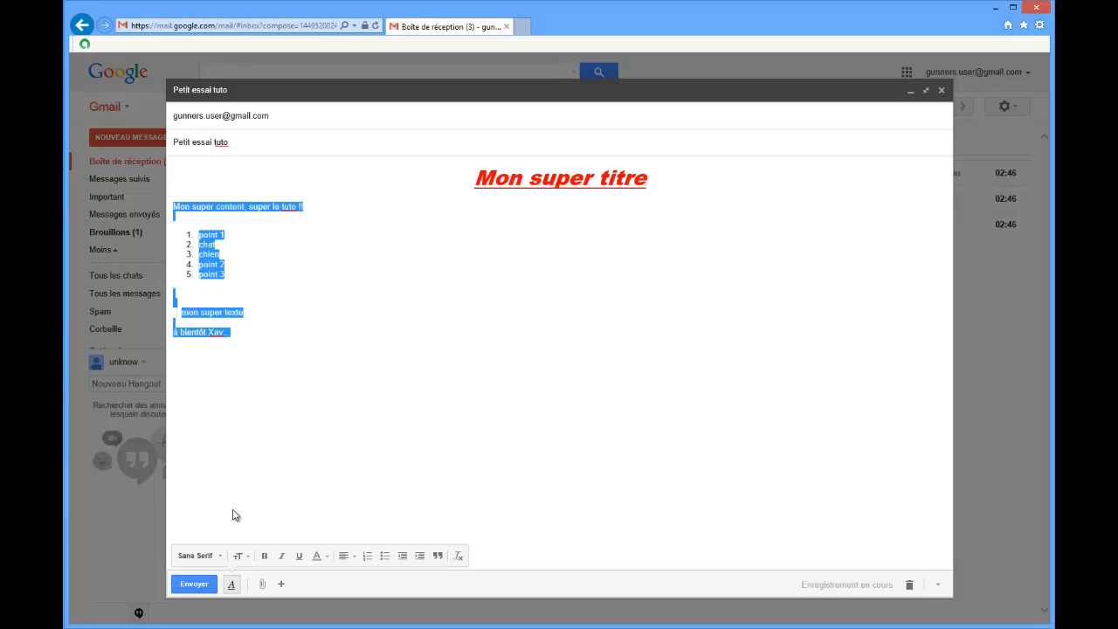
left_click(218, 555)
left_click(229, 429)
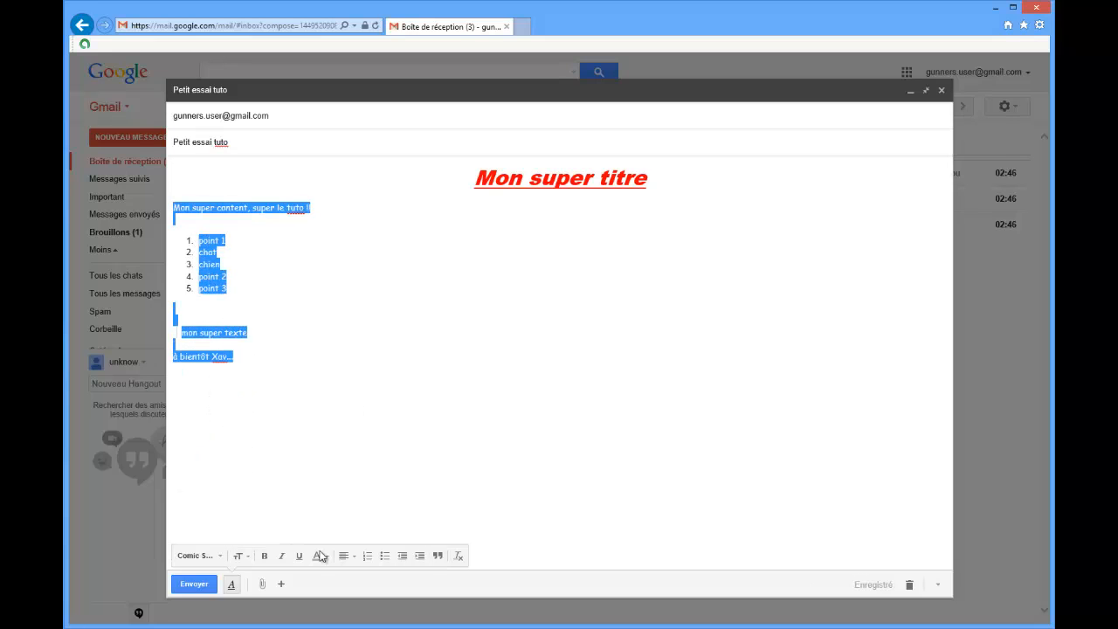
left_click(239, 555)
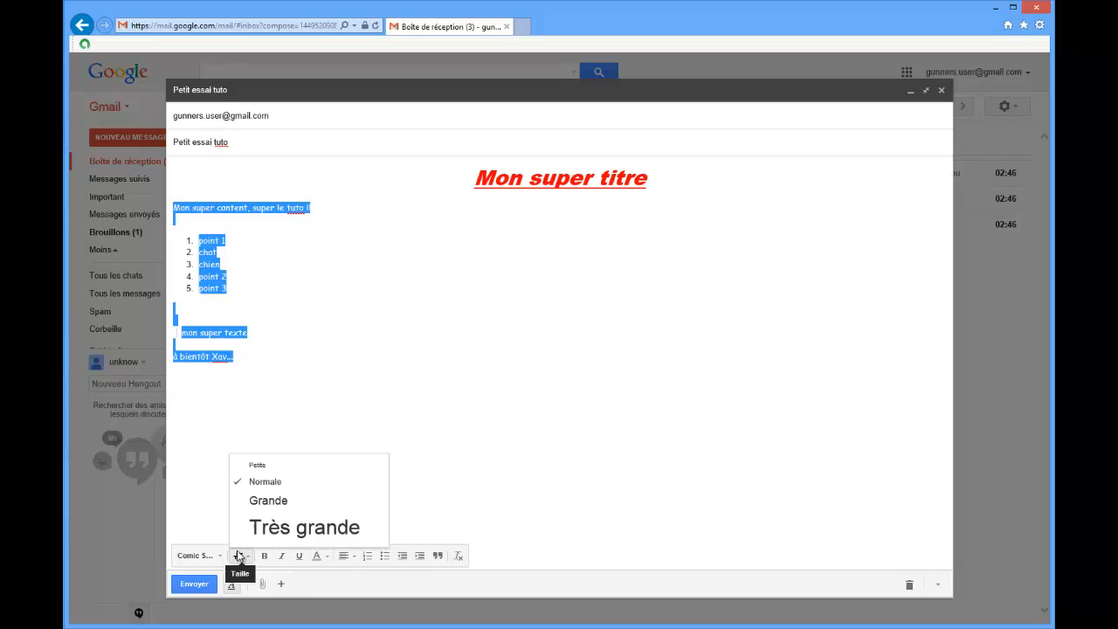
left_click(259, 510)
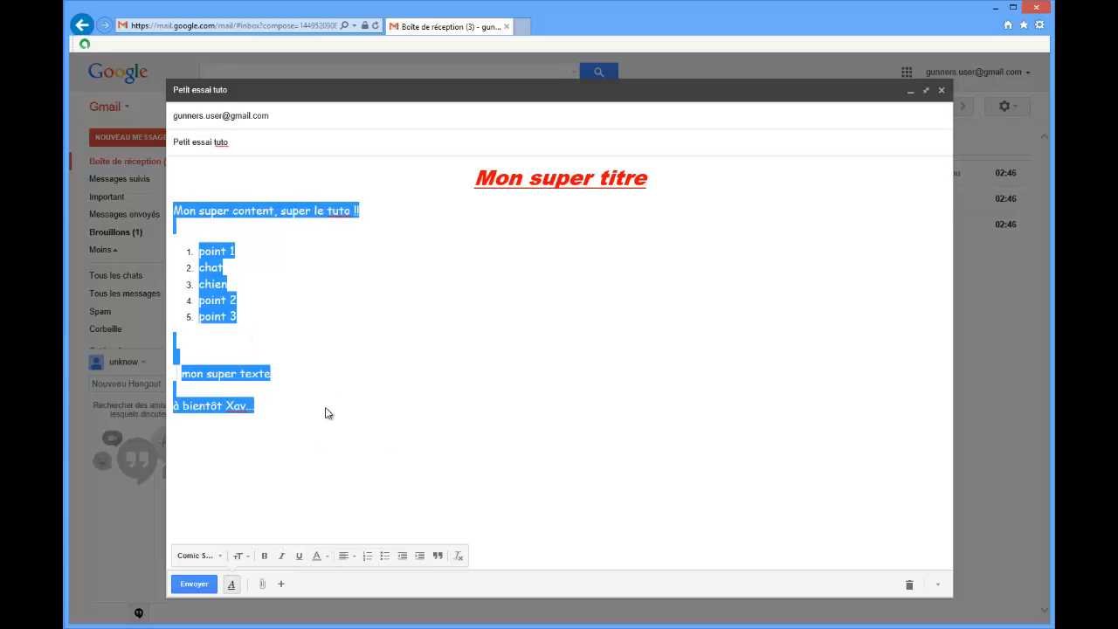
left_click(264, 556)
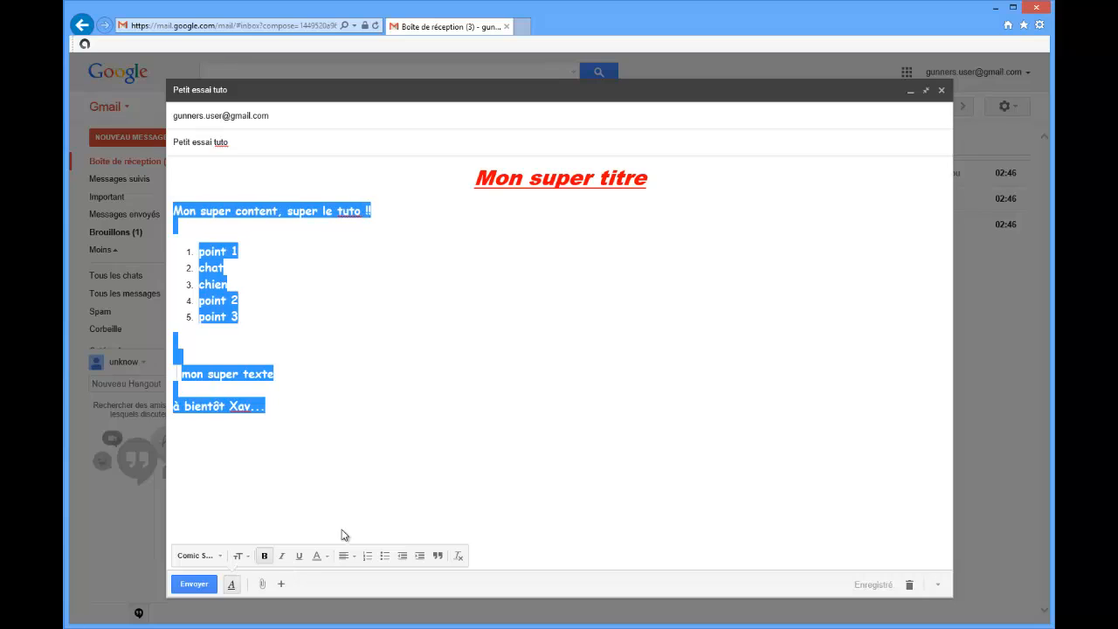
left_click(317, 555)
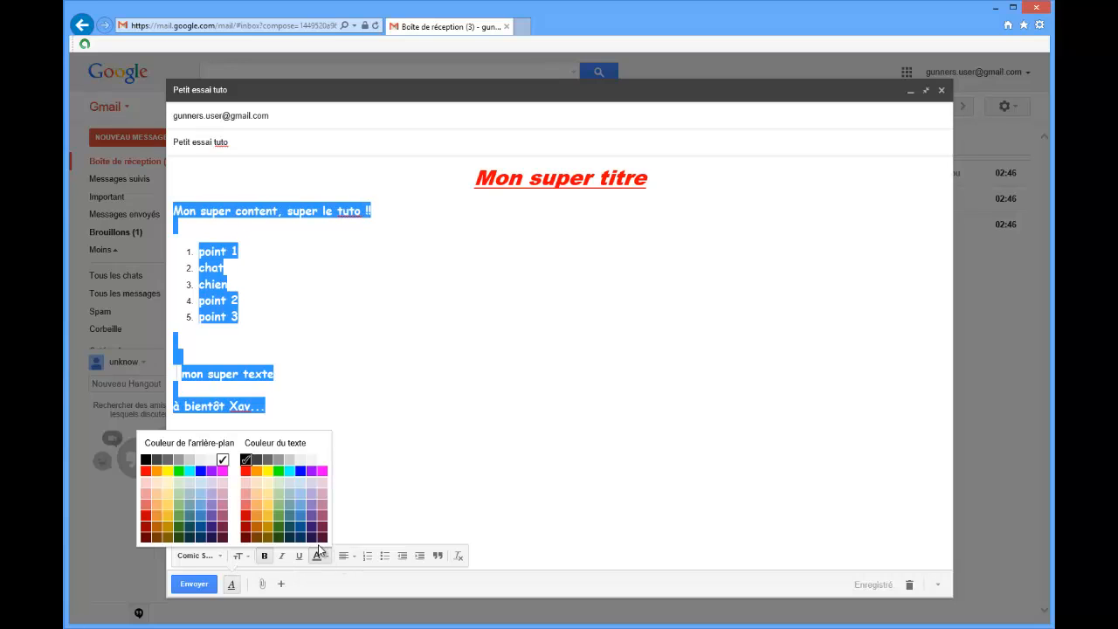
left_click(290, 504)
left_click(407, 471)
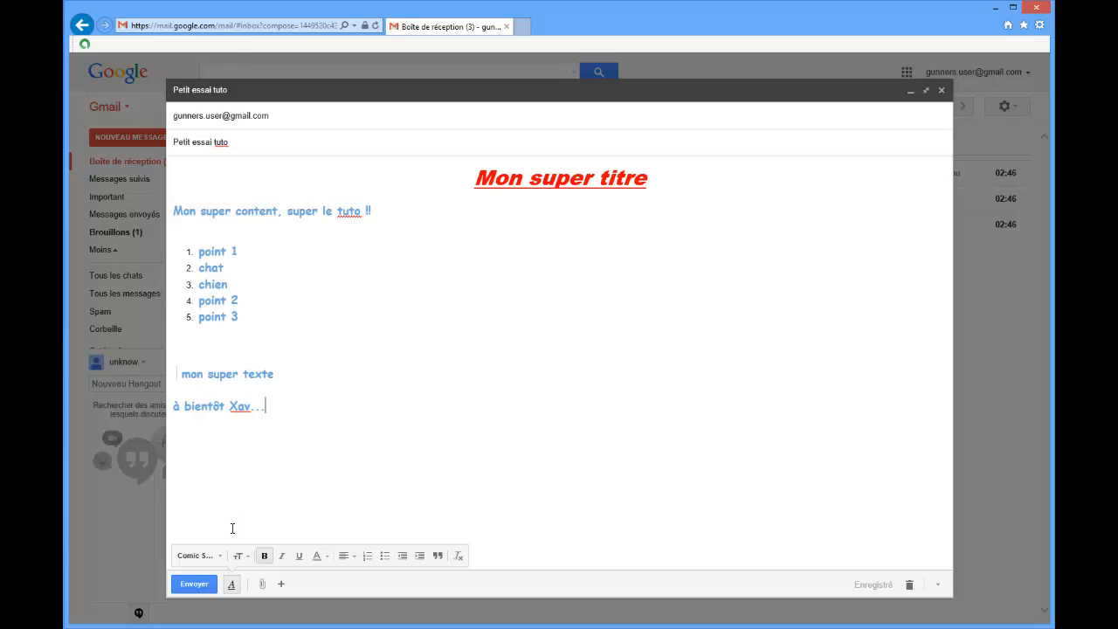
mouse_move(272, 589)
key("Return")
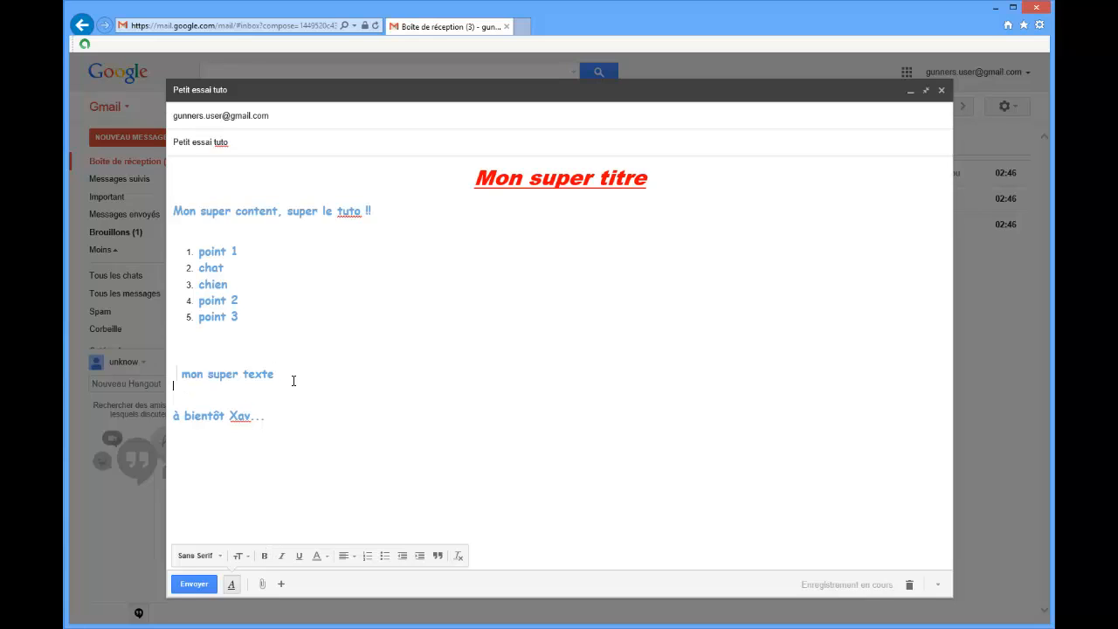
type("http://ww")
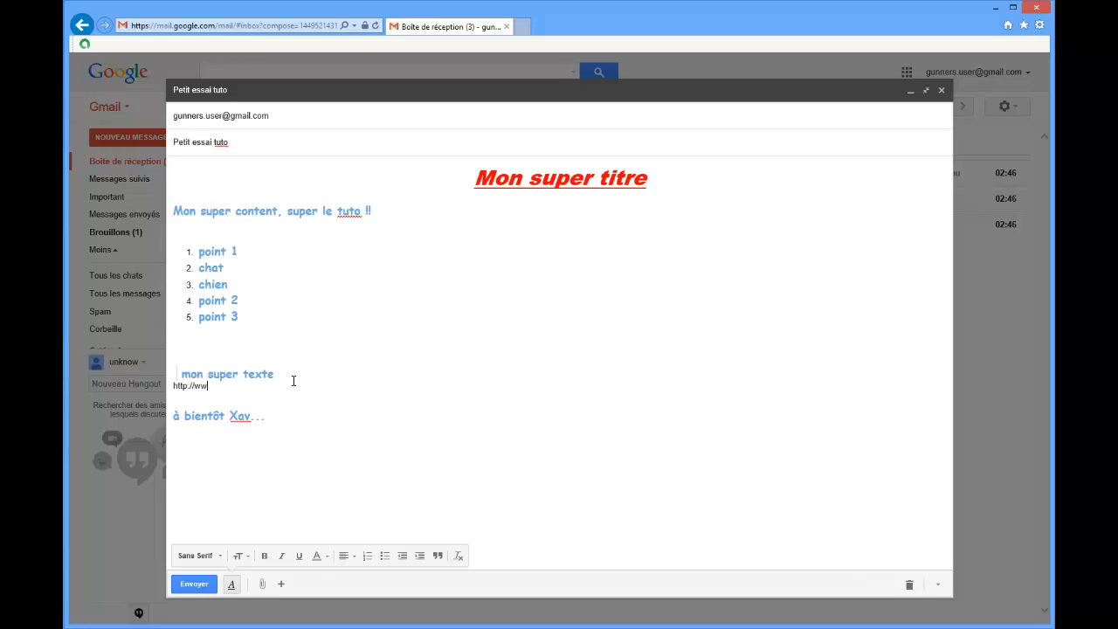
type("w.agence-flv.com")
key("Return")
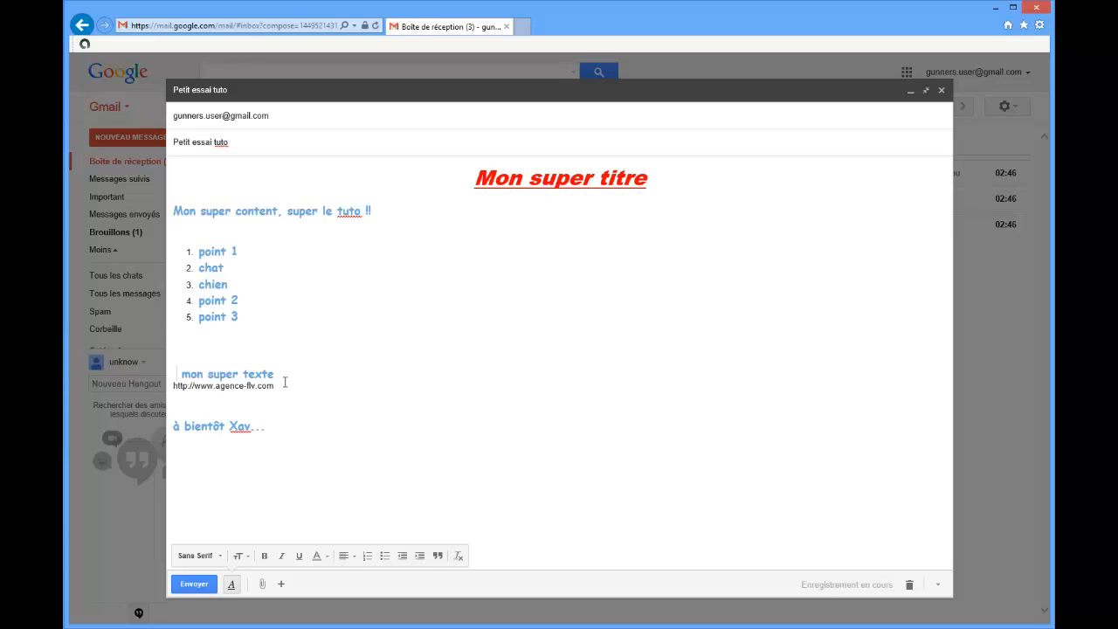
key("BackSpace")
left_click_drag(280, 387, 175, 394)
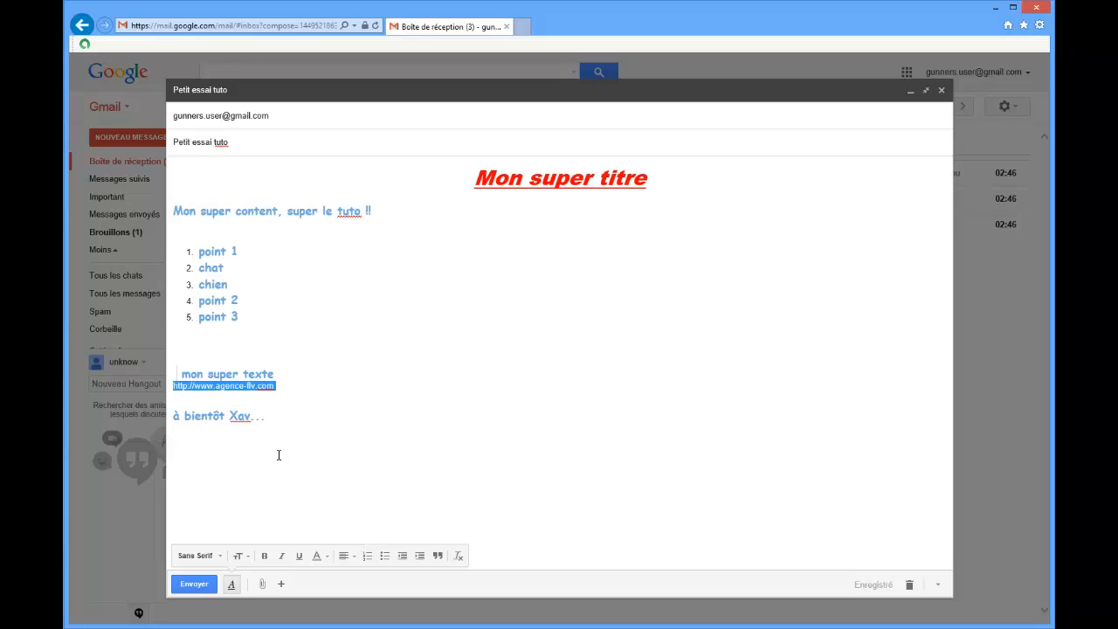
left_click(299, 386)
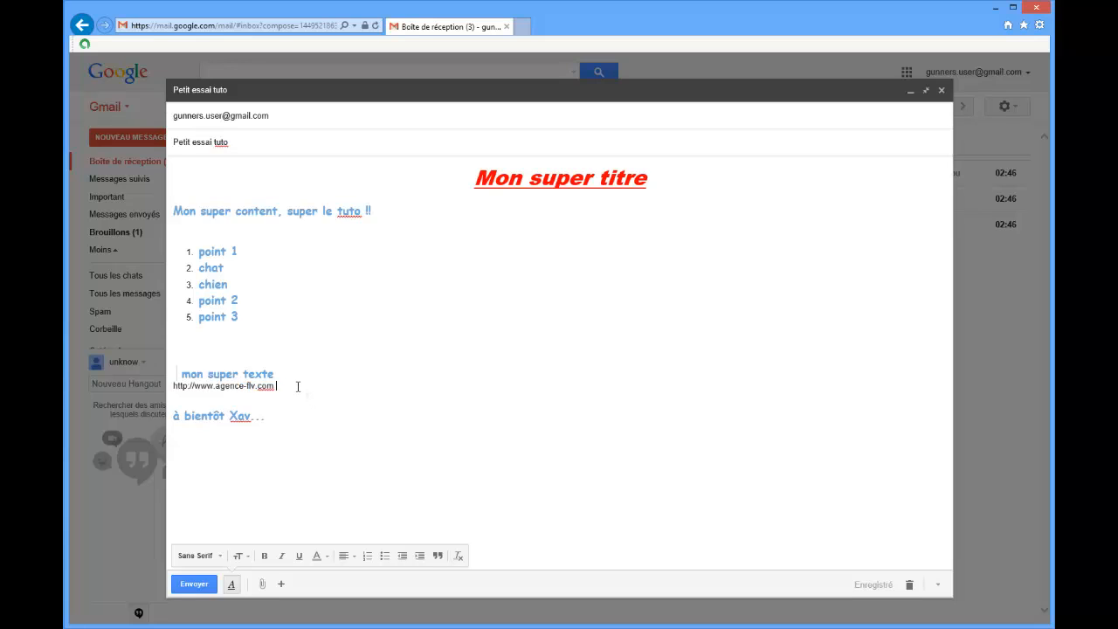
key("Return")
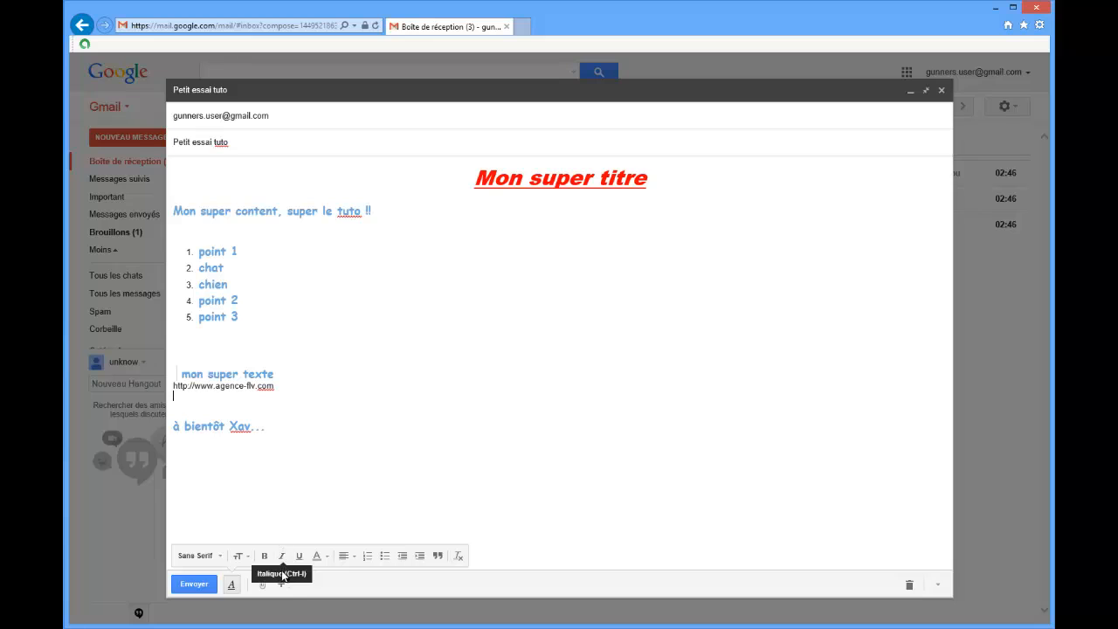
mouse_move(280, 584)
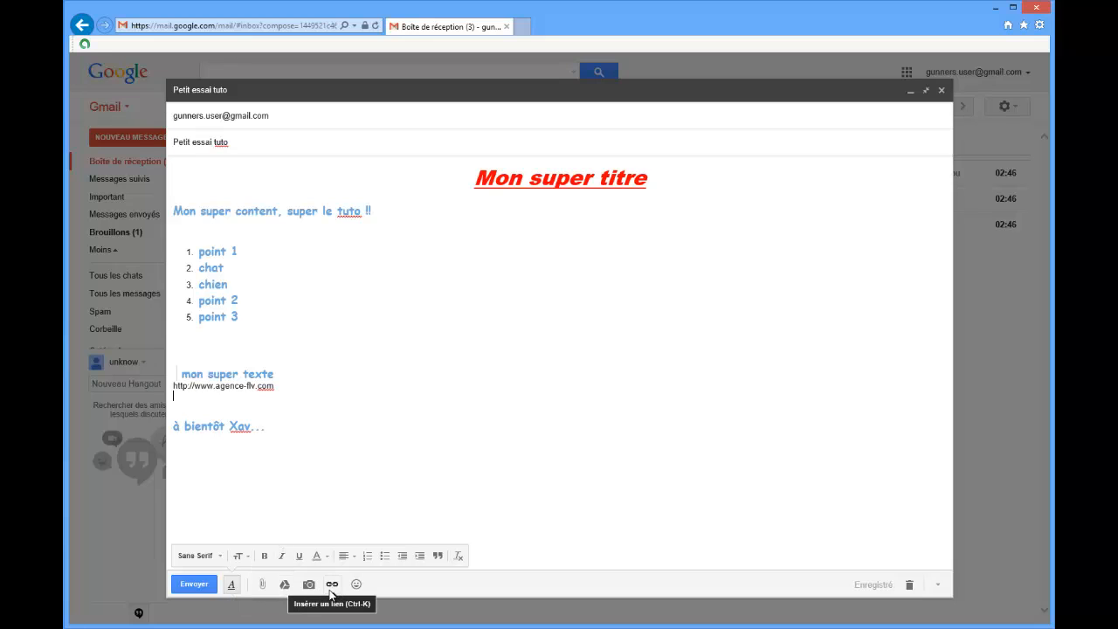
left_click_drag(275, 386, 177, 393)
mouse_move(281, 583)
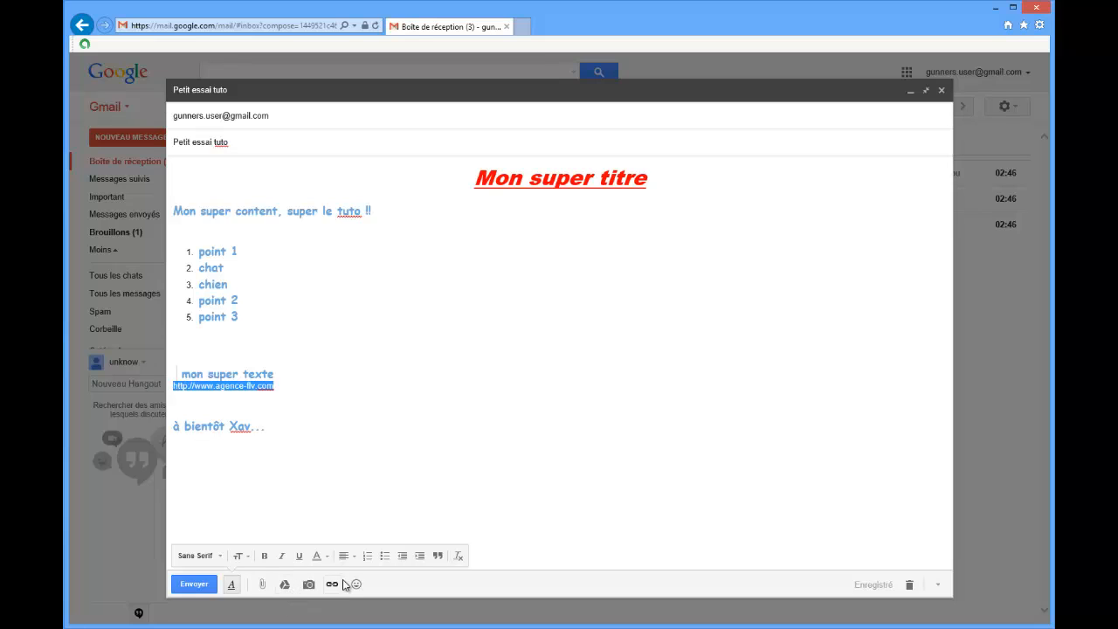
left_click(332, 583)
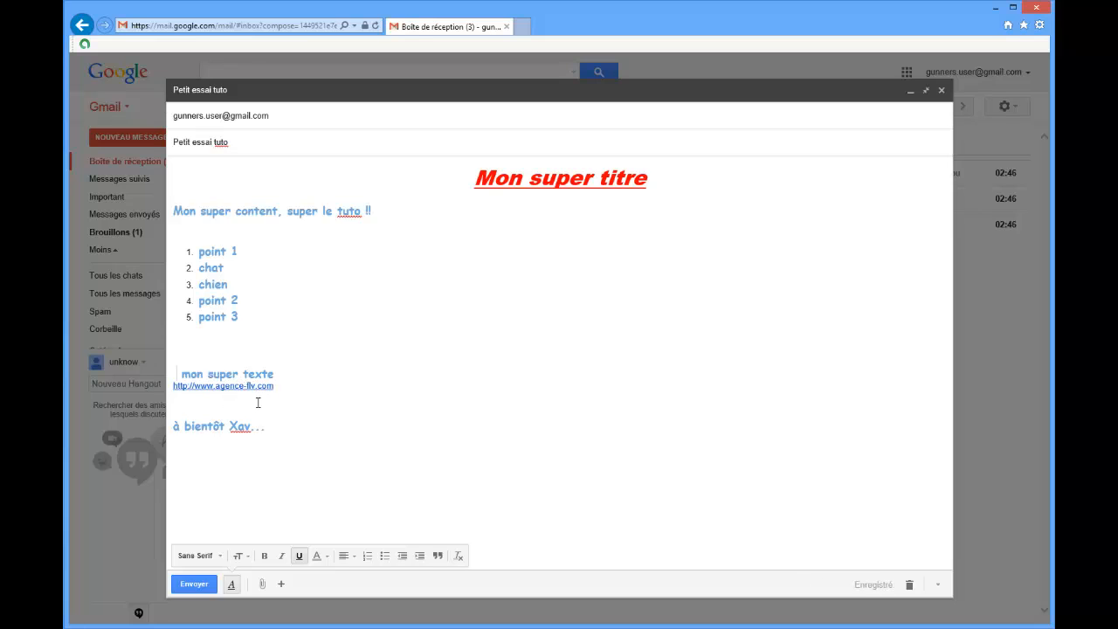
key("Return")
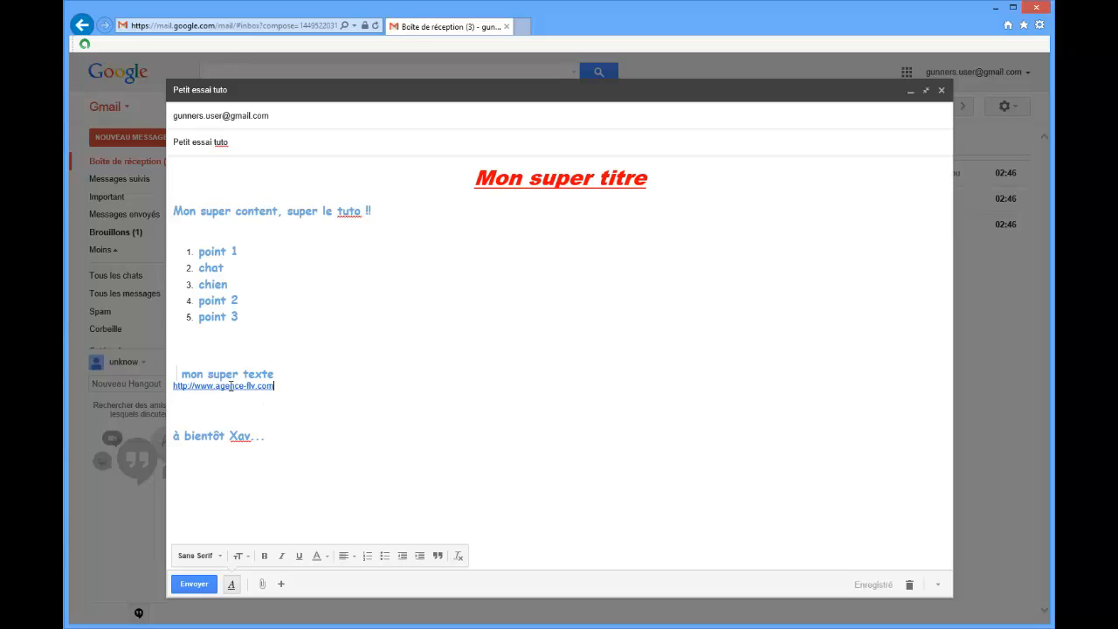
Attach the file WelcomeFax.tif from the "no identity" folder in Documents to the message.
mouse_move(281, 583)
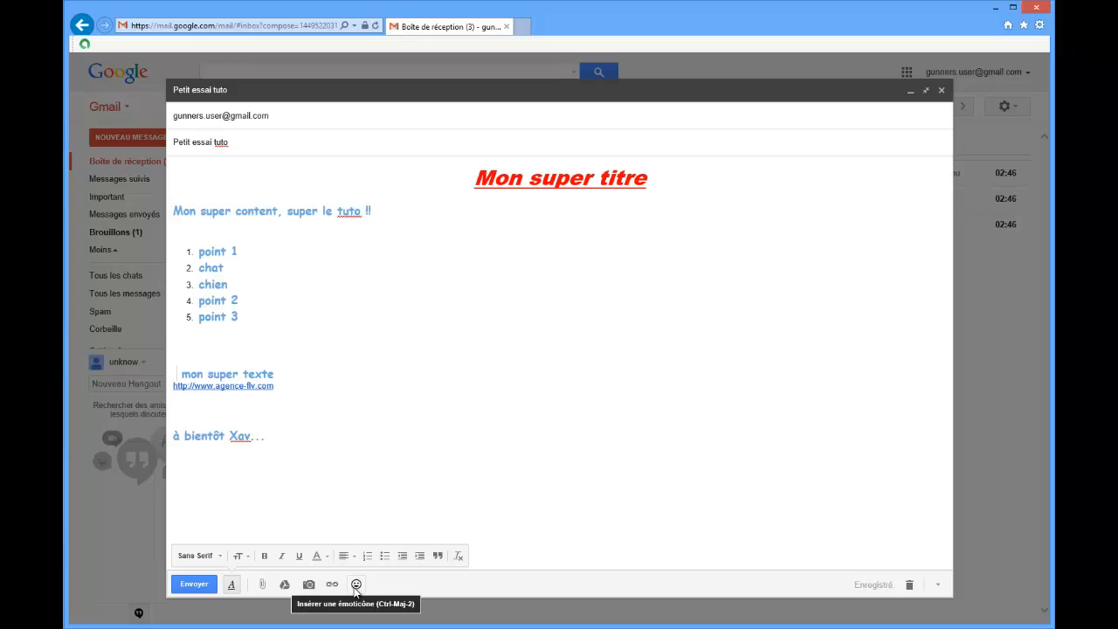
left_click(262, 585)
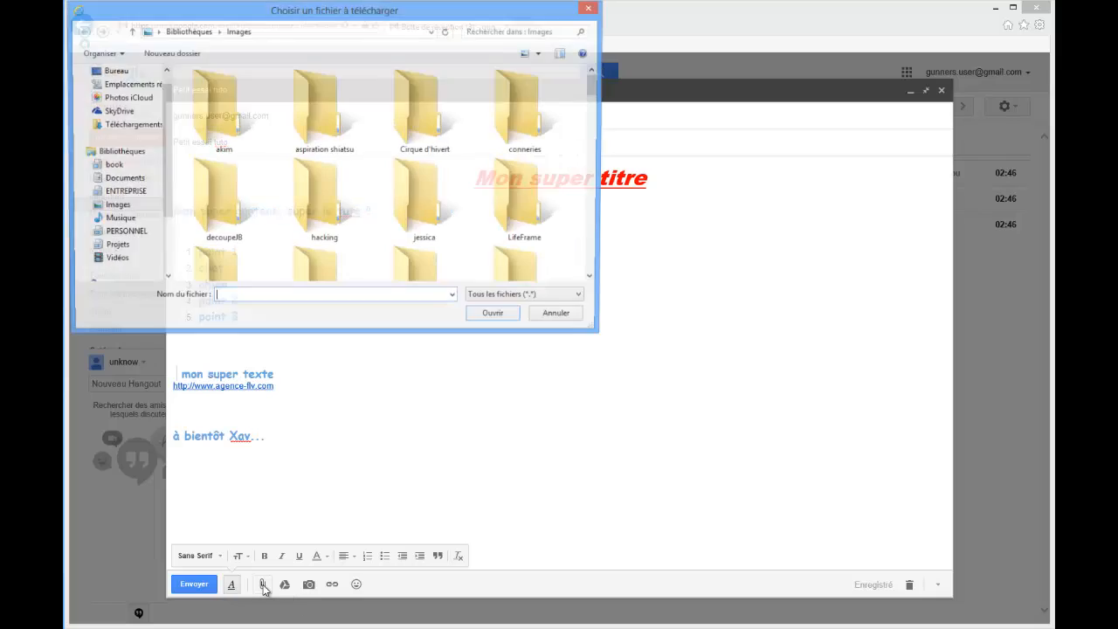
left_click_drag(261, 5, 65, 7)
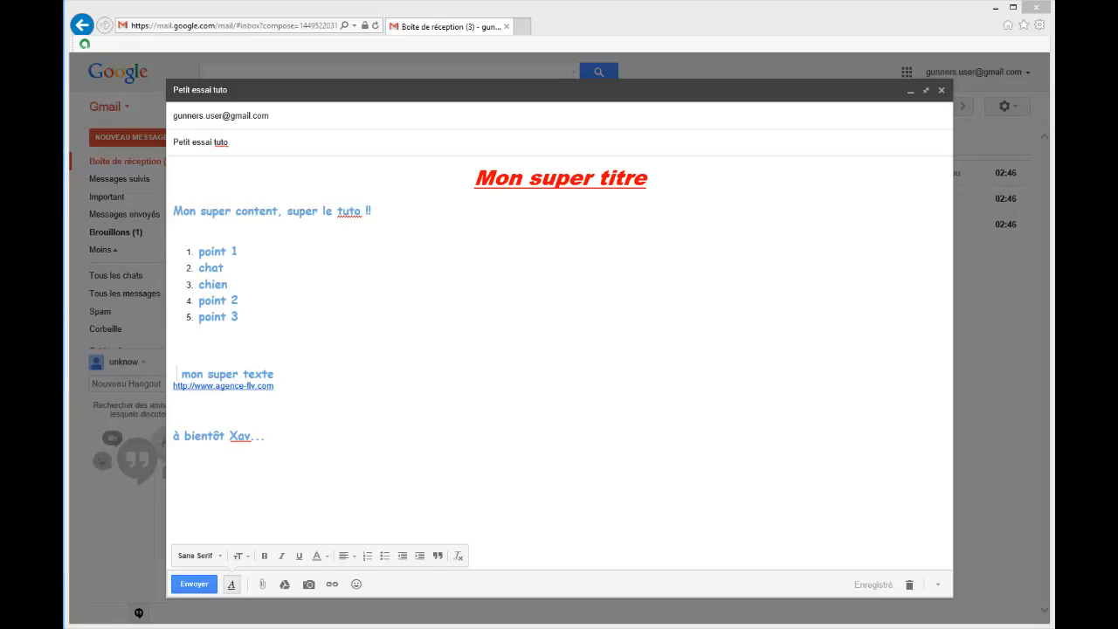
left_click_drag(62, 71, 199, 19)
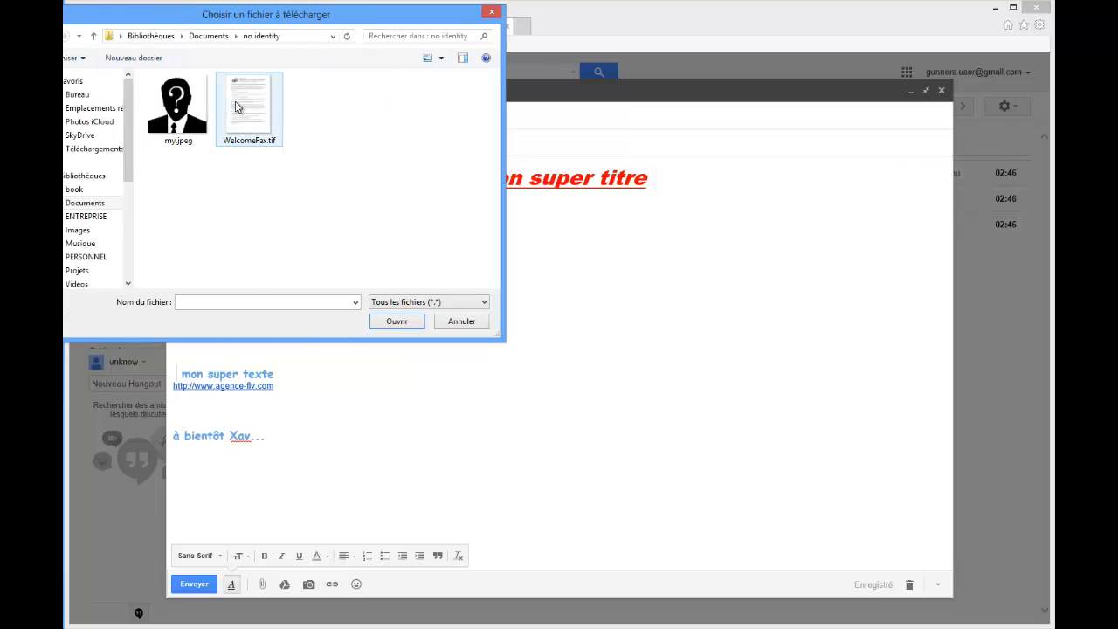
left_click(234, 106)
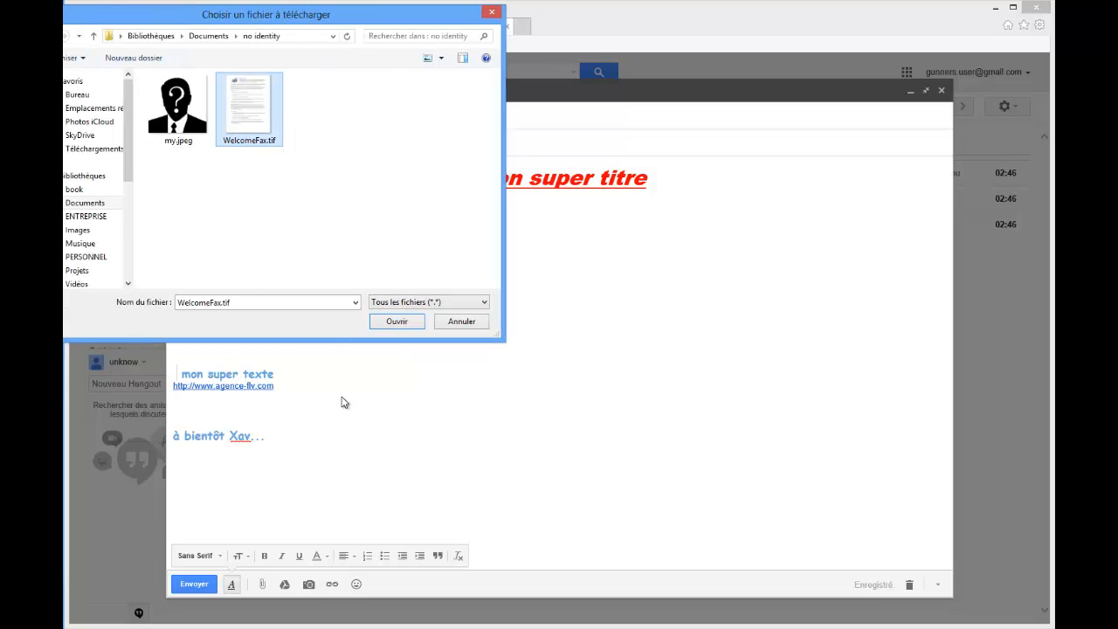
left_click(395, 321)
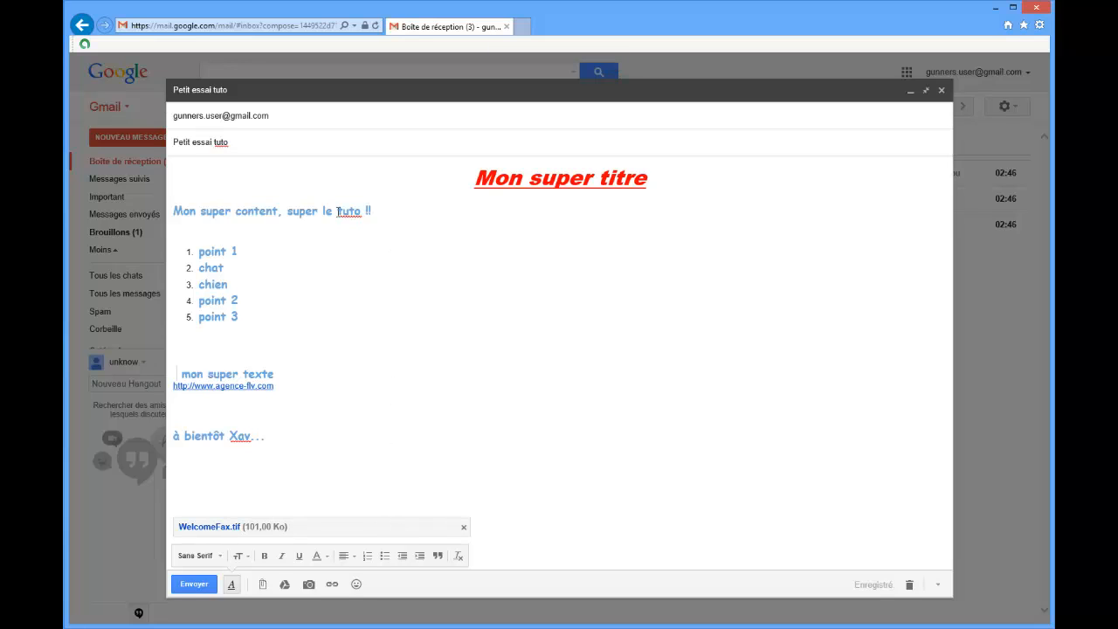
Send the message and open the received "Petit essai tuto" e-mail from the inbox.
left_click(204, 586)
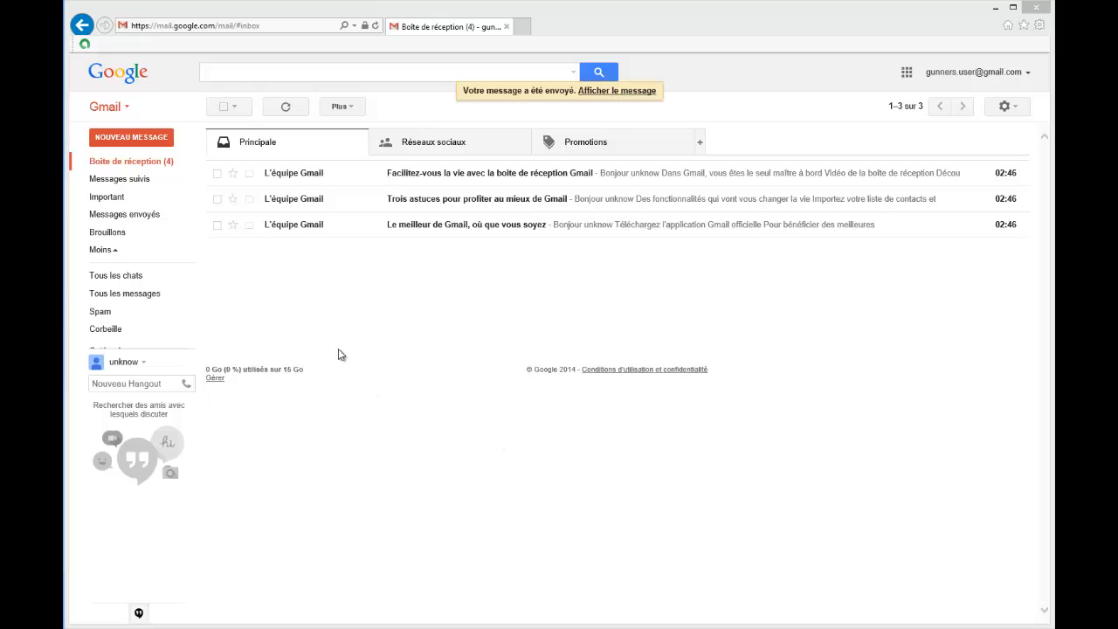
left_click(162, 164)
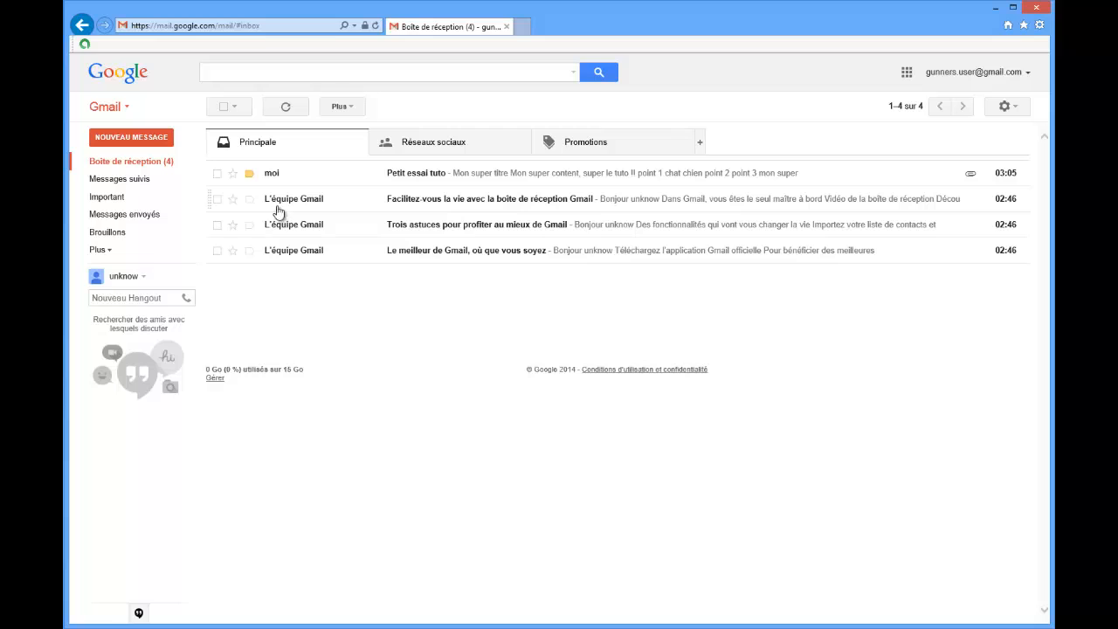
left_click(271, 173)
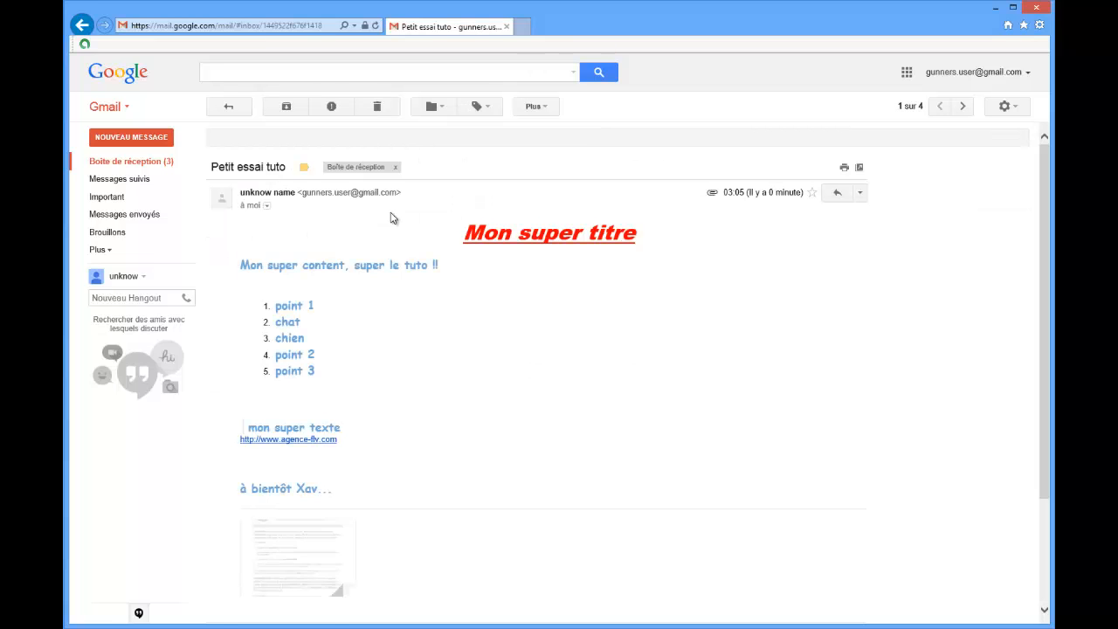
Test the agence-flv.com link in the received message, close the website, and review the message down to its attachment.
scroll(389, 217, "down", 3)
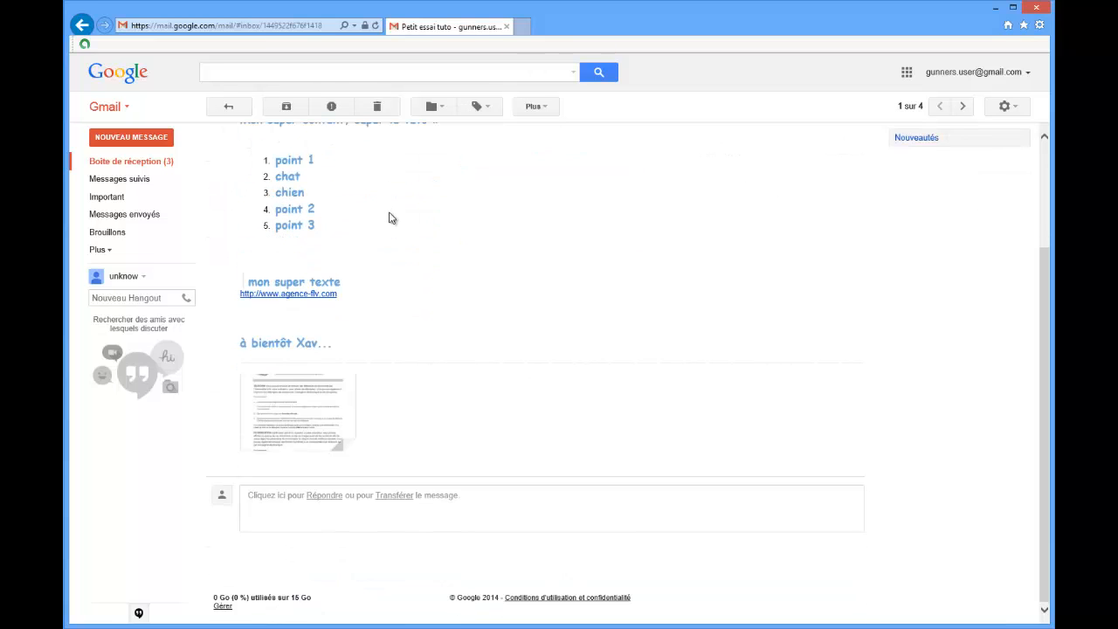
left_click(307, 298)
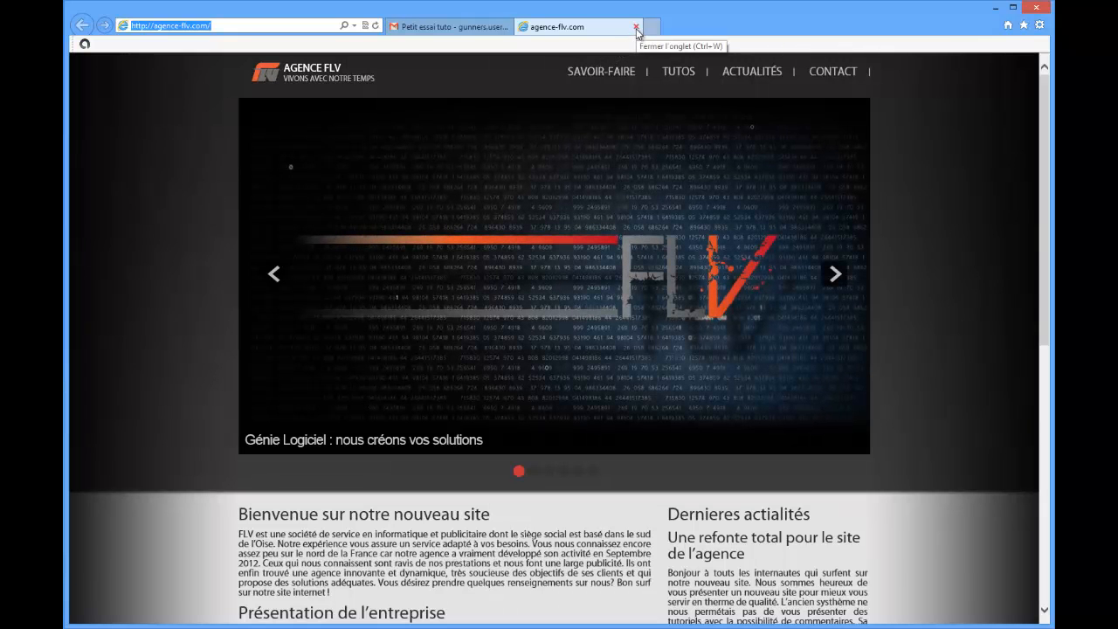
left_click(637, 29)
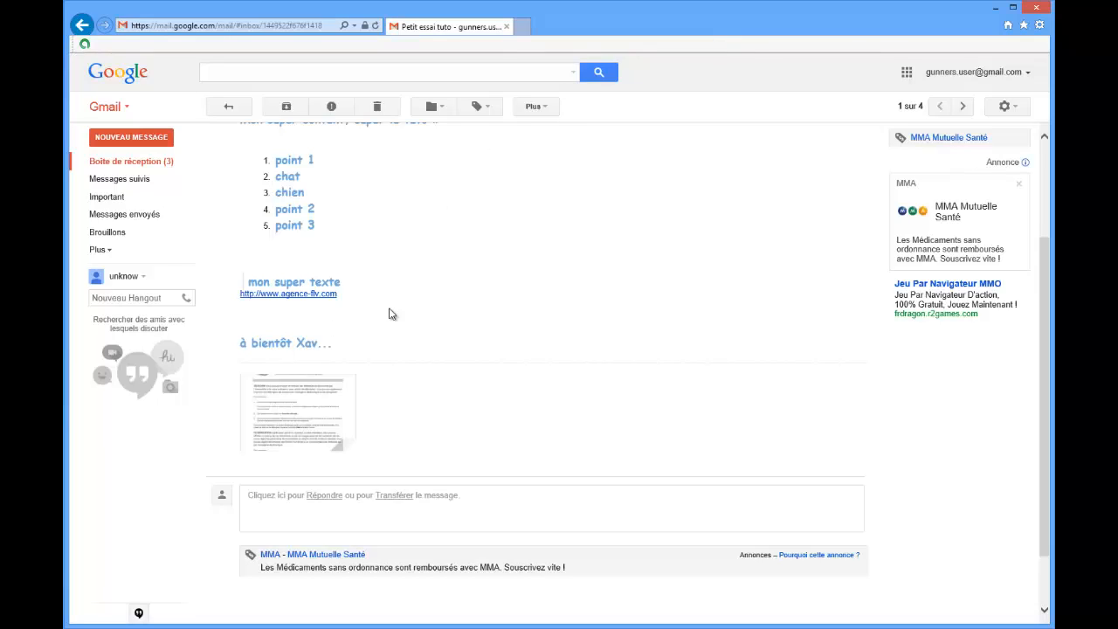
scroll(464, 297, "down", 1)
mouse_move(335, 329)
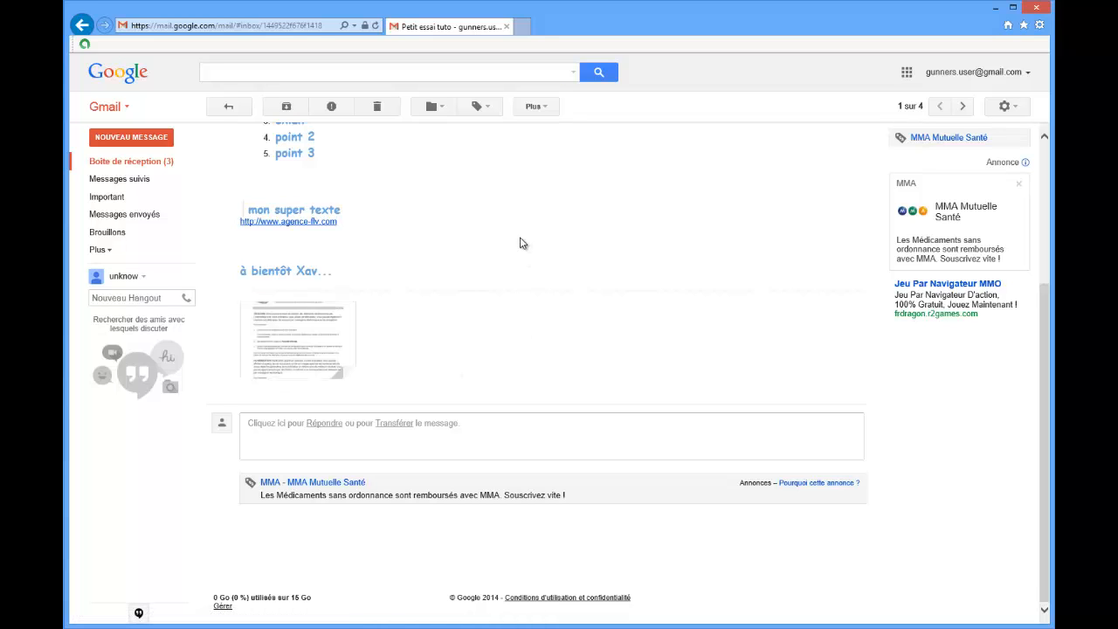
scroll(520, 240, "up", 3)
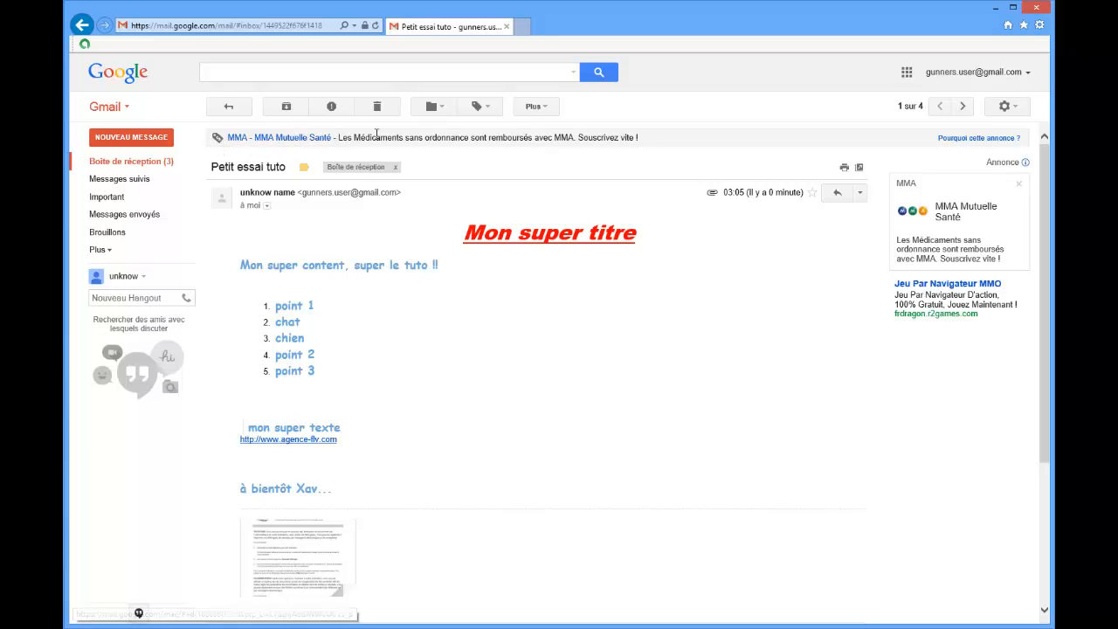
mouse_move(376, 137)
left_mouse_down()
mouse_move(574, 137)
mouse_move(352, 158)
mouse_move(341, 145)
mouse_move(363, 145)
left_mouse_up()
left_click(652, 138)
left_click(685, 140)
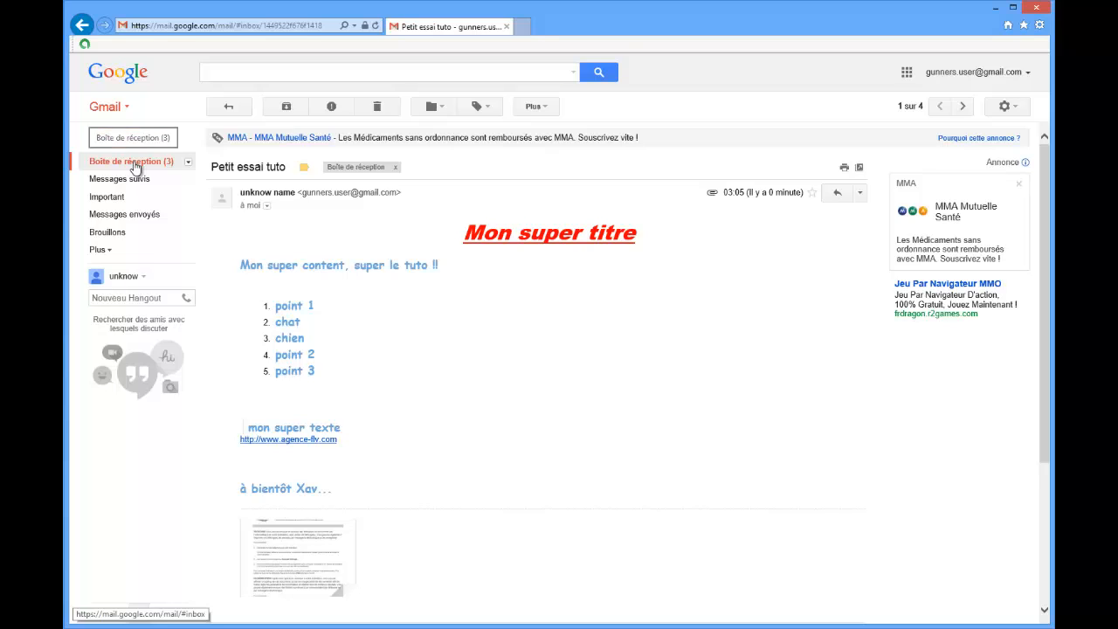
Return to the inbox, reopen the "Petit essai tuto" message and display its additional actions.
left_click(136, 166)
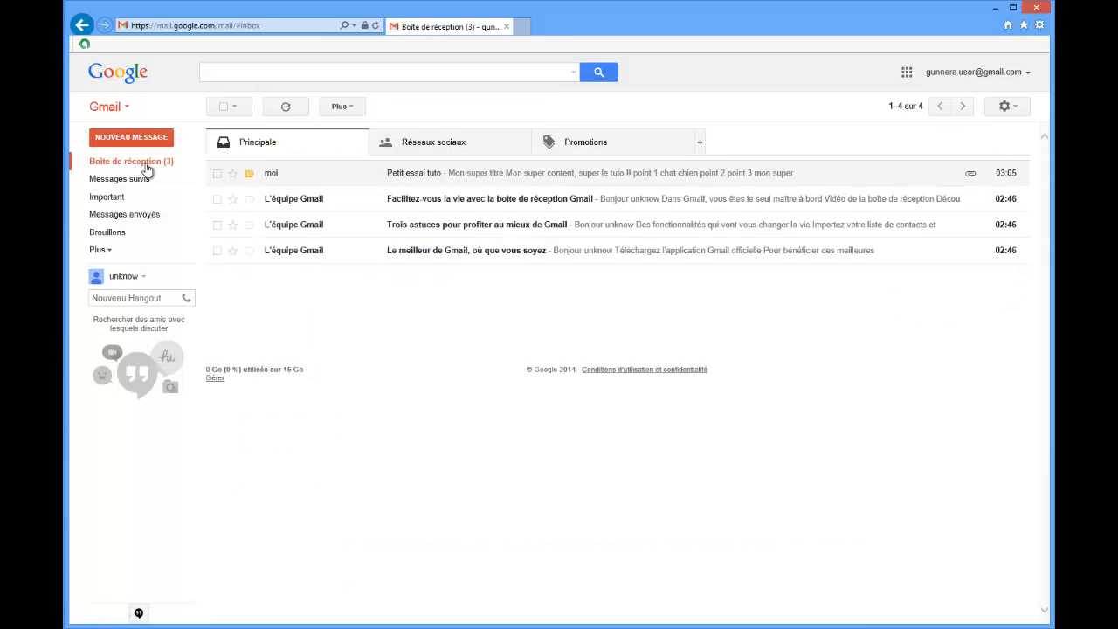
left_click(277, 172)
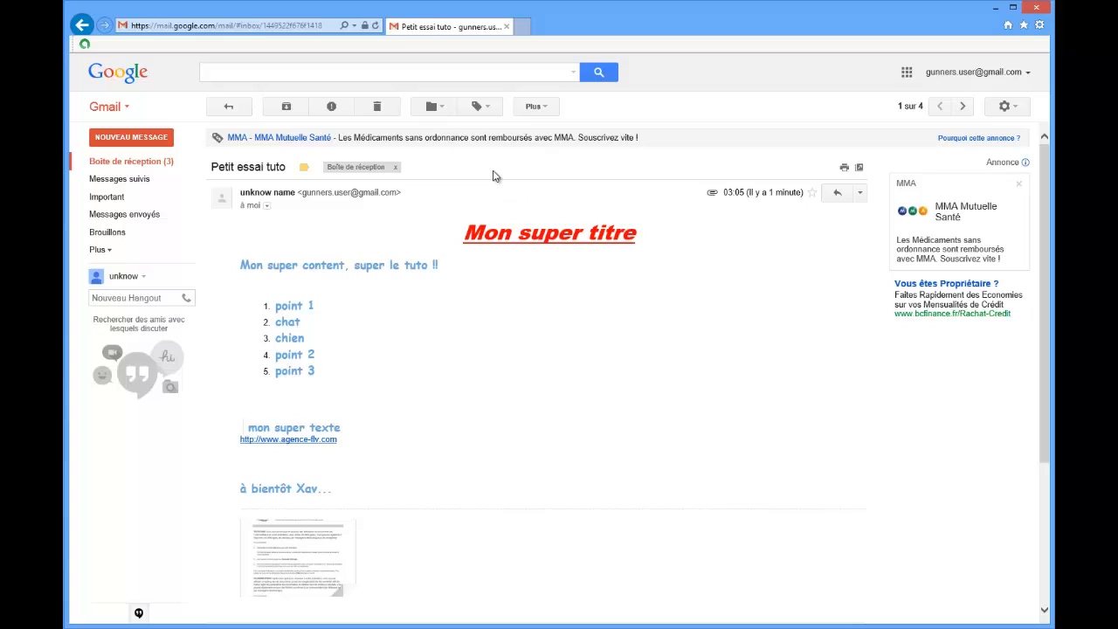
left_click(534, 108)
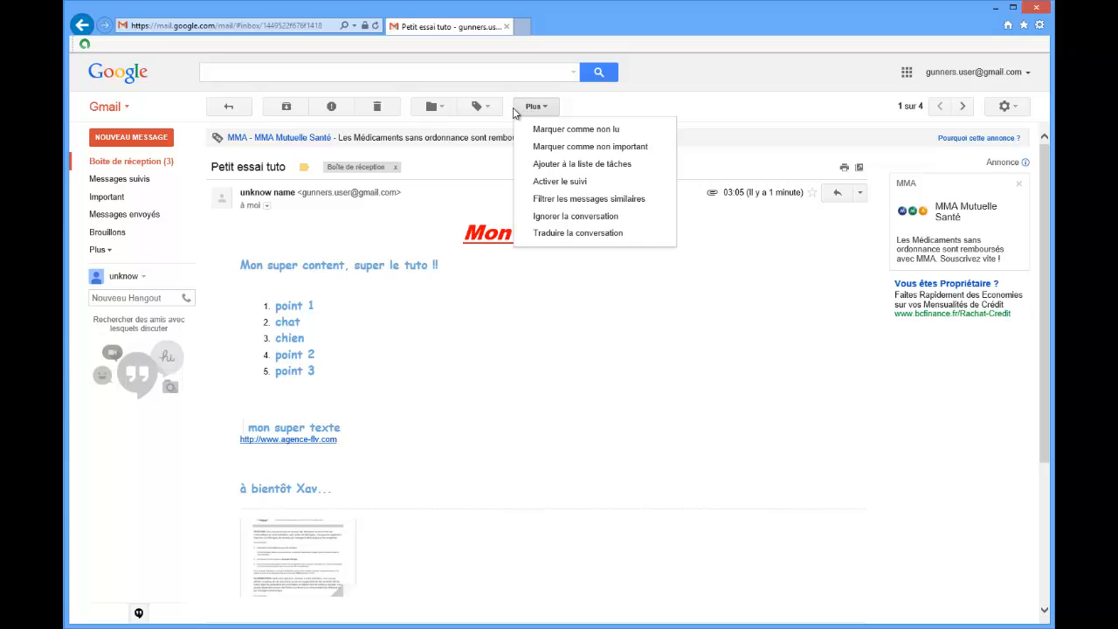
Delete the open "Petit essai tuto" message and display the Corbeille folder.
left_click(380, 107)
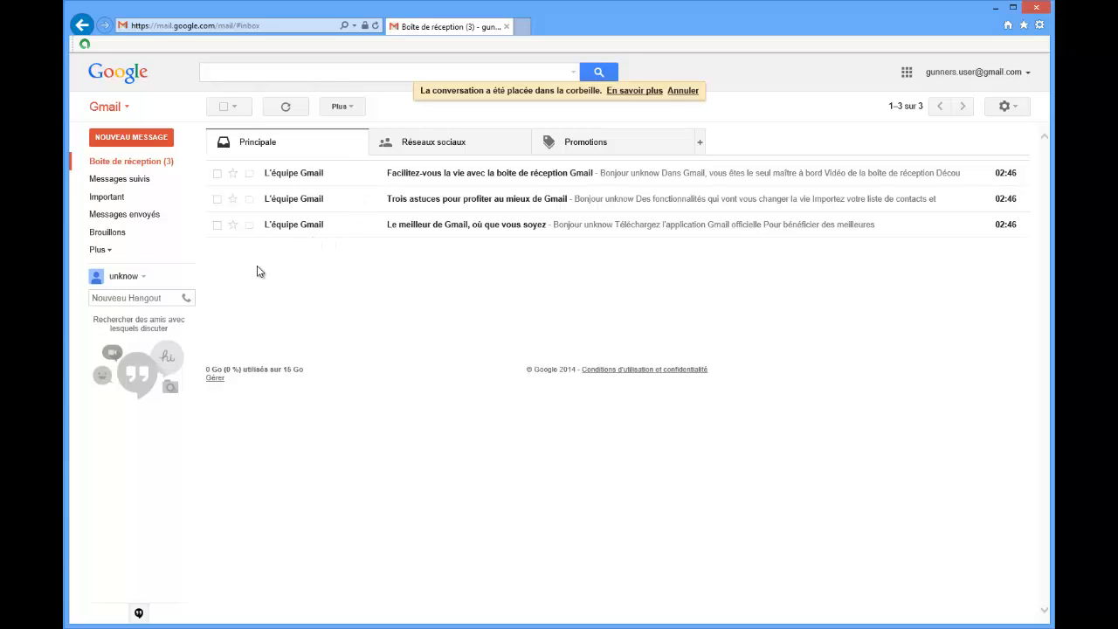
left_click(98, 252)
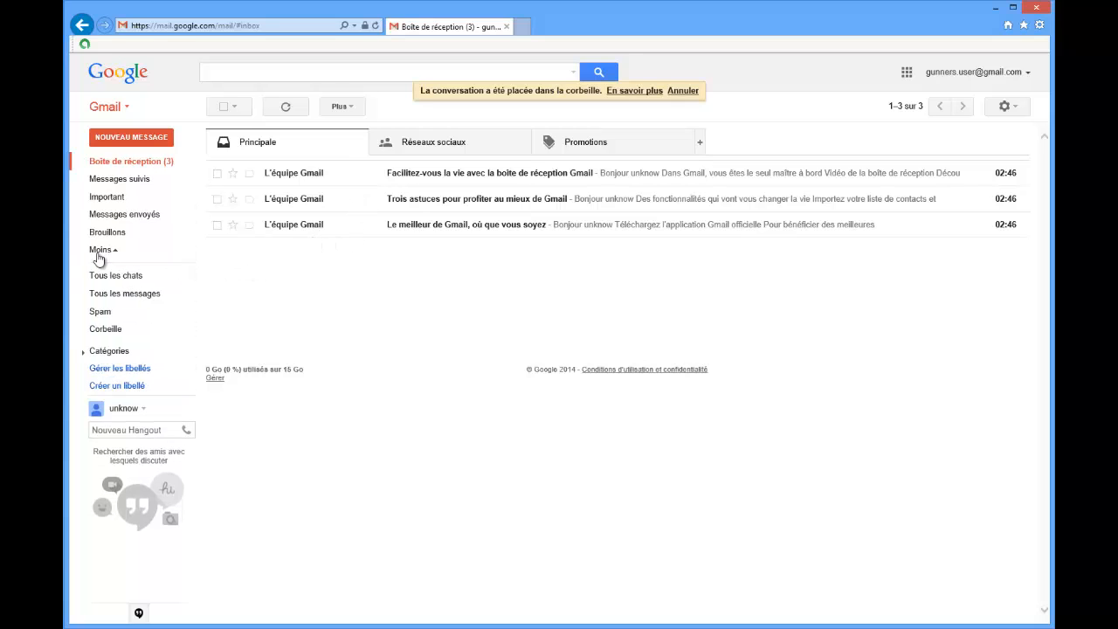
left_click(107, 331)
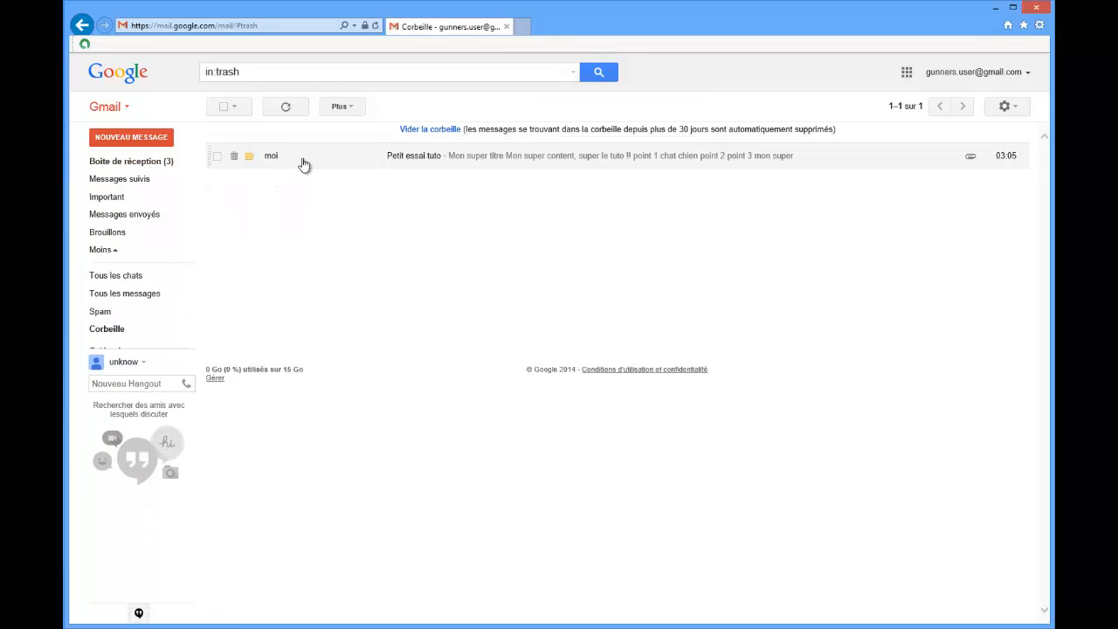
Restore the deleted "Petit essai tuto" message by removing its Corbeille label, and return to the inbox.
left_click(304, 160)
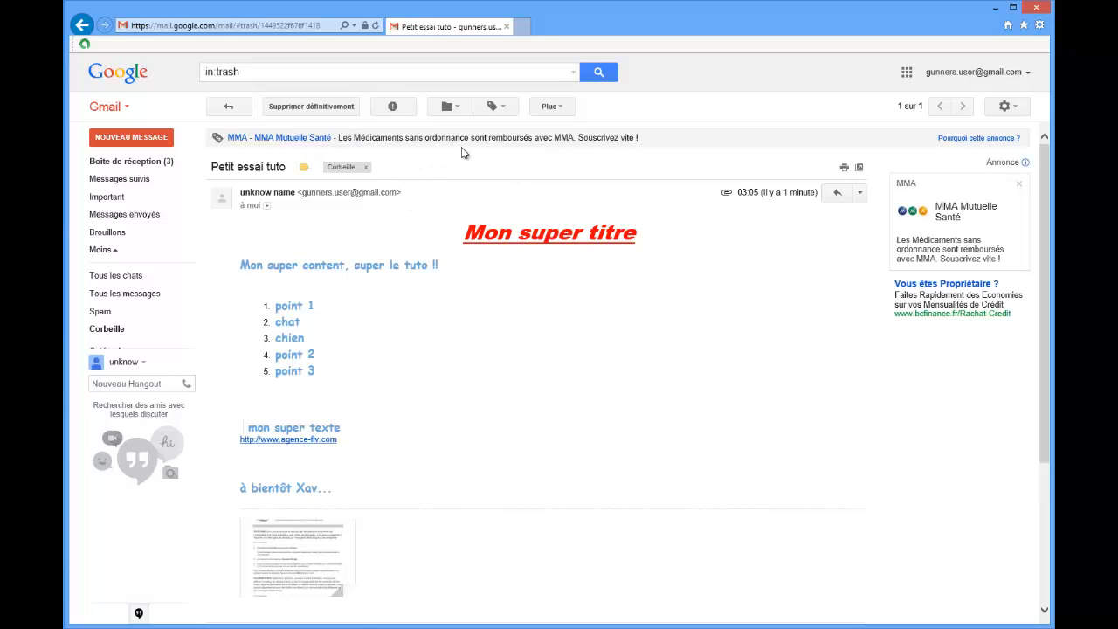
left_click(366, 168)
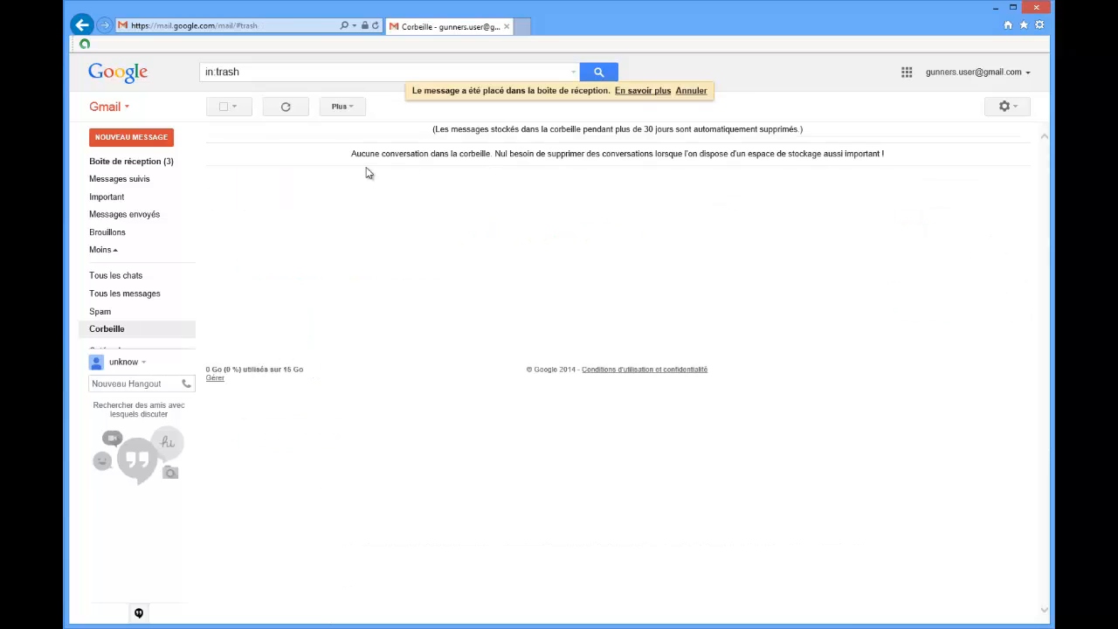
left_click(141, 166)
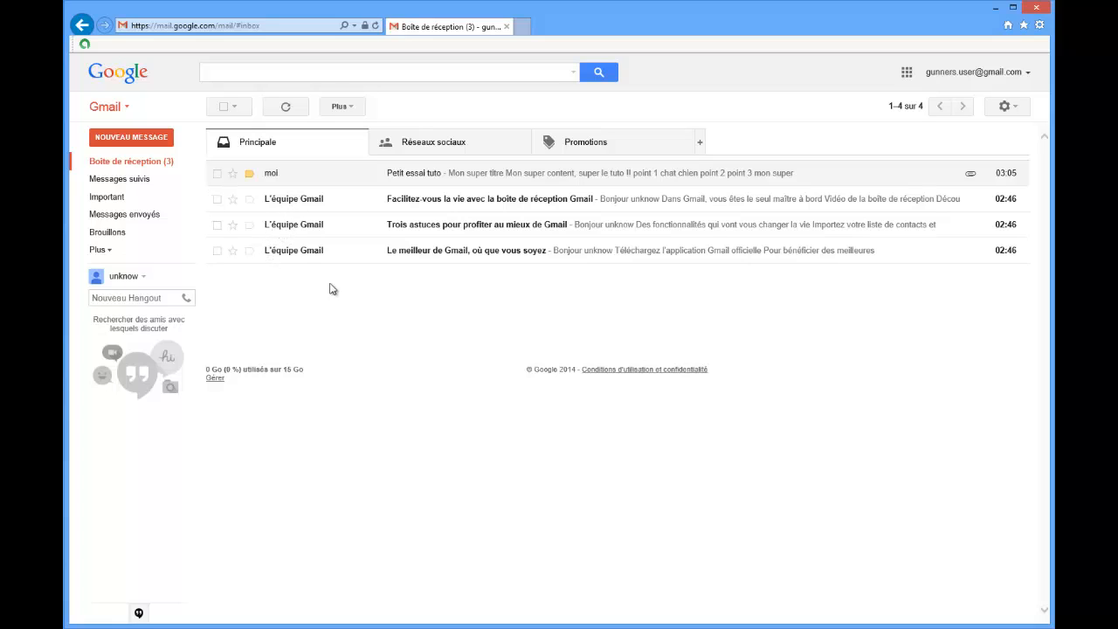
View the Gmail team messages "Facilitez-vous la vie avec la boîte de réception Gmail" and "Trois astuces pour profiter au mieux de Gmail", returning to the inbox.
left_click(321, 206)
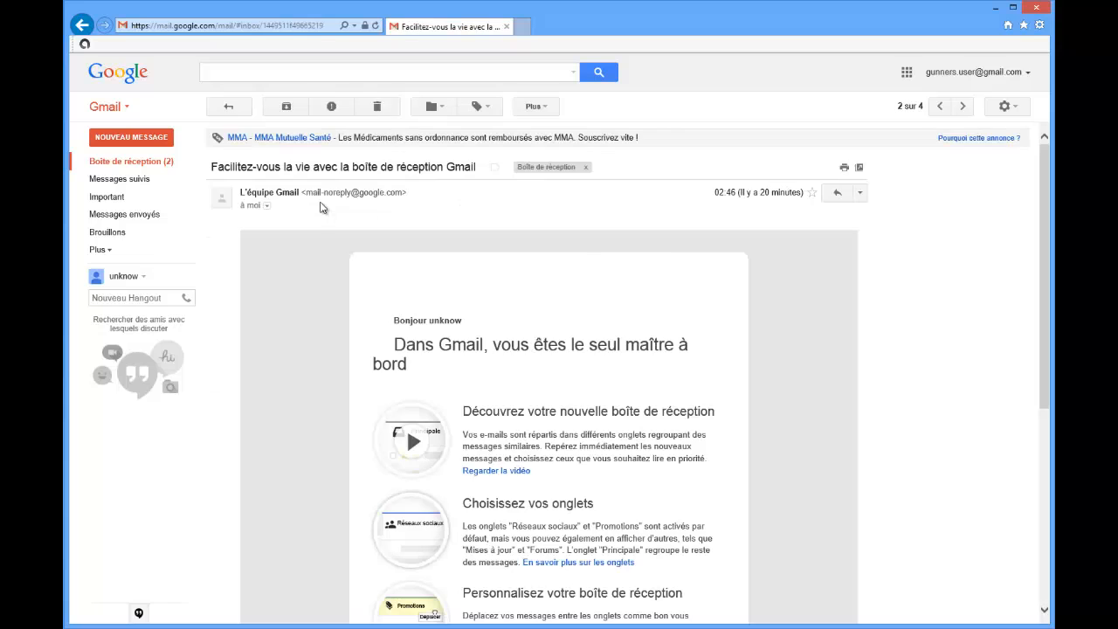
left_click(149, 168)
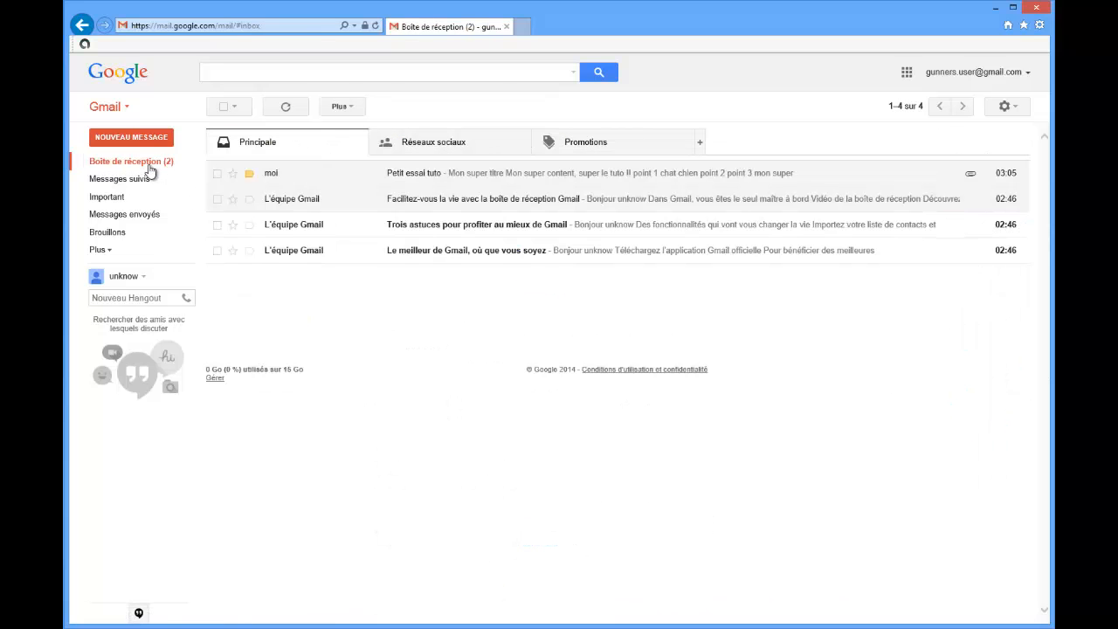
left_click(307, 229)
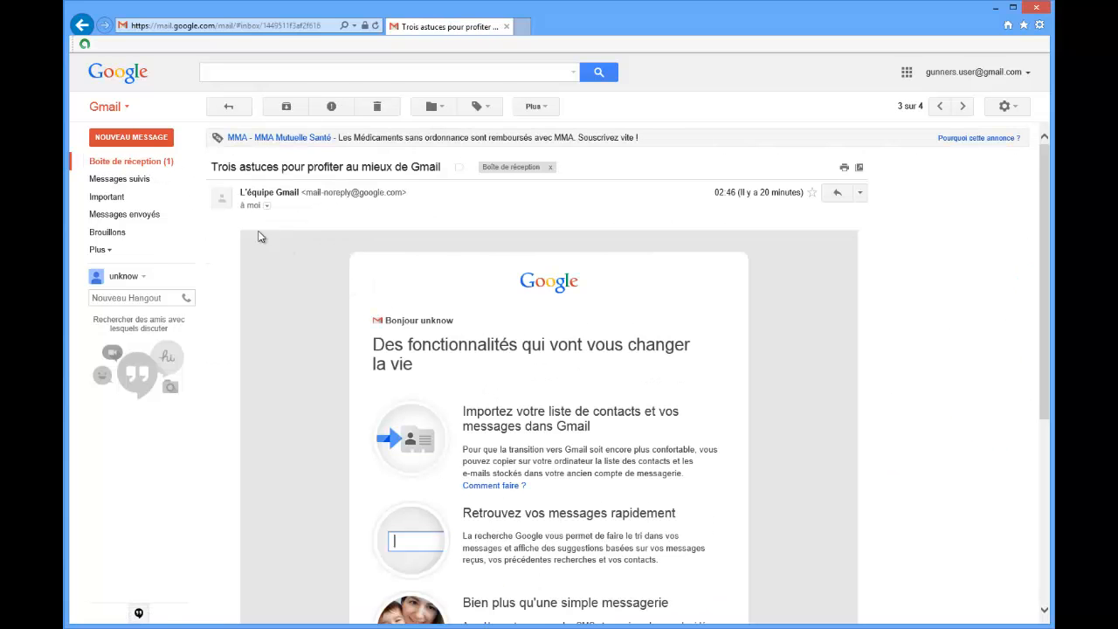
left_click(145, 164)
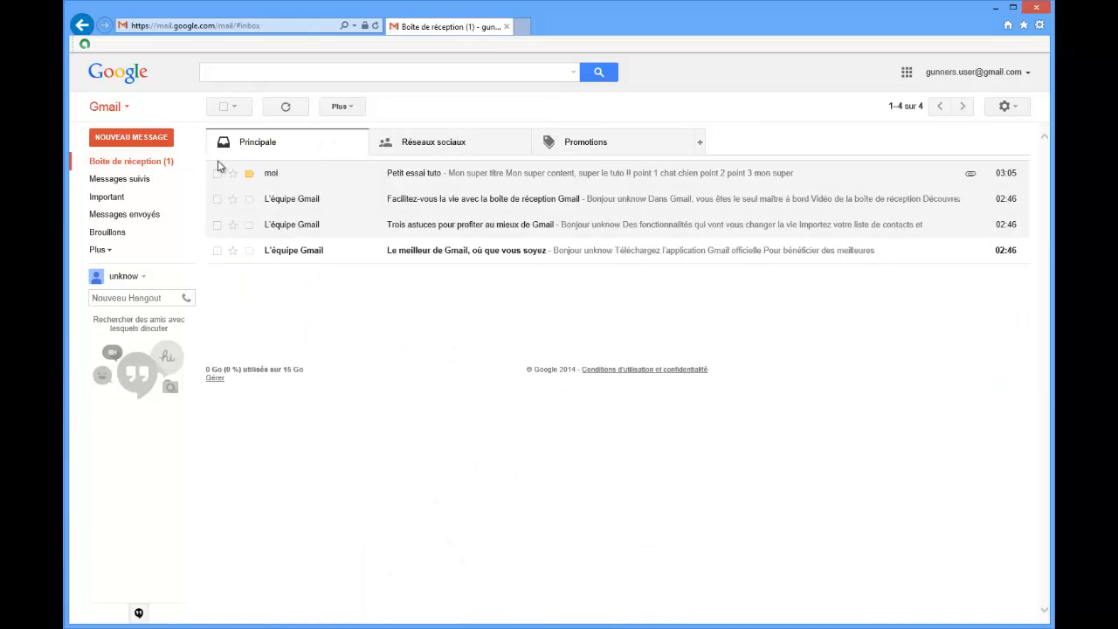
Delete the two already read Gmail team messages from the inbox together.
left_click(217, 199)
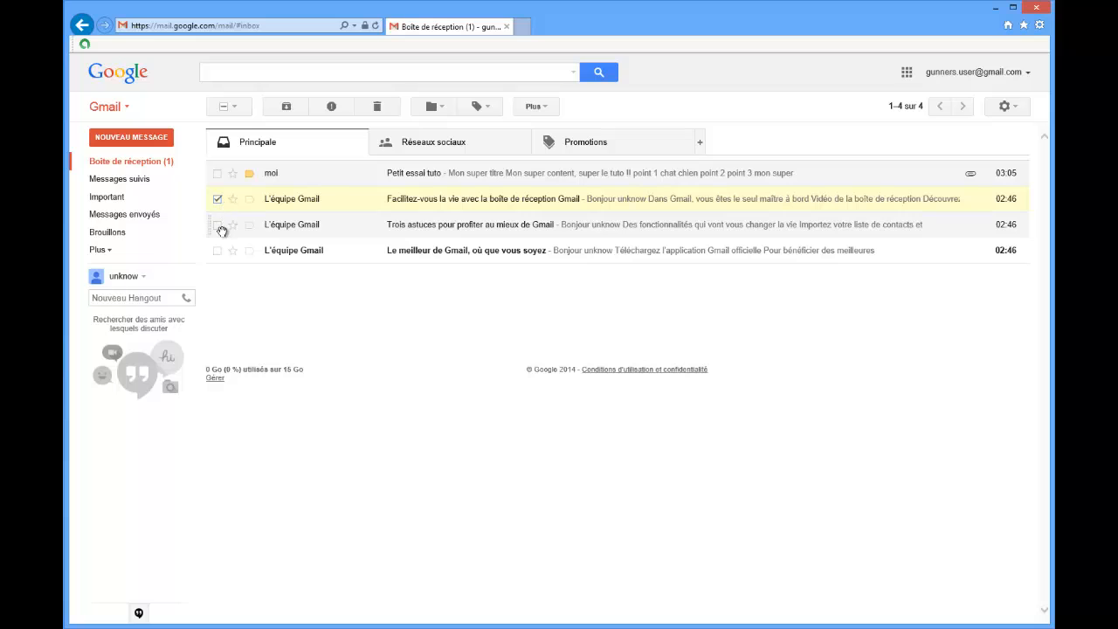
left_click(218, 226)
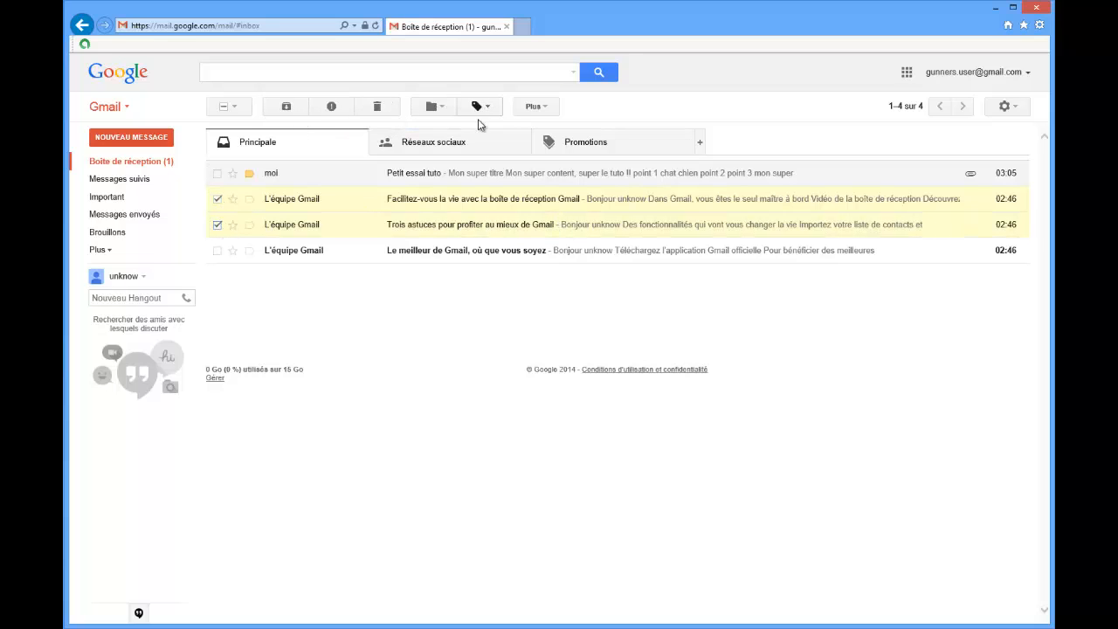
left_click(377, 106)
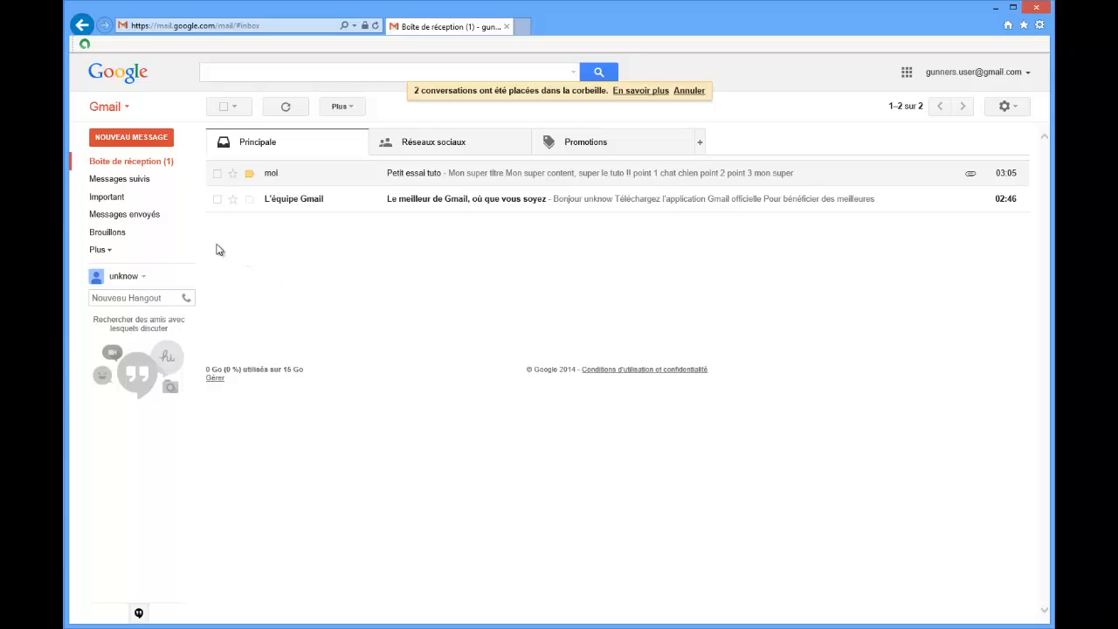
Review the sent copy of "Petit essai tuto" in Messages envoyés down to its attachment, and return to the inbox.
left_click(154, 219)
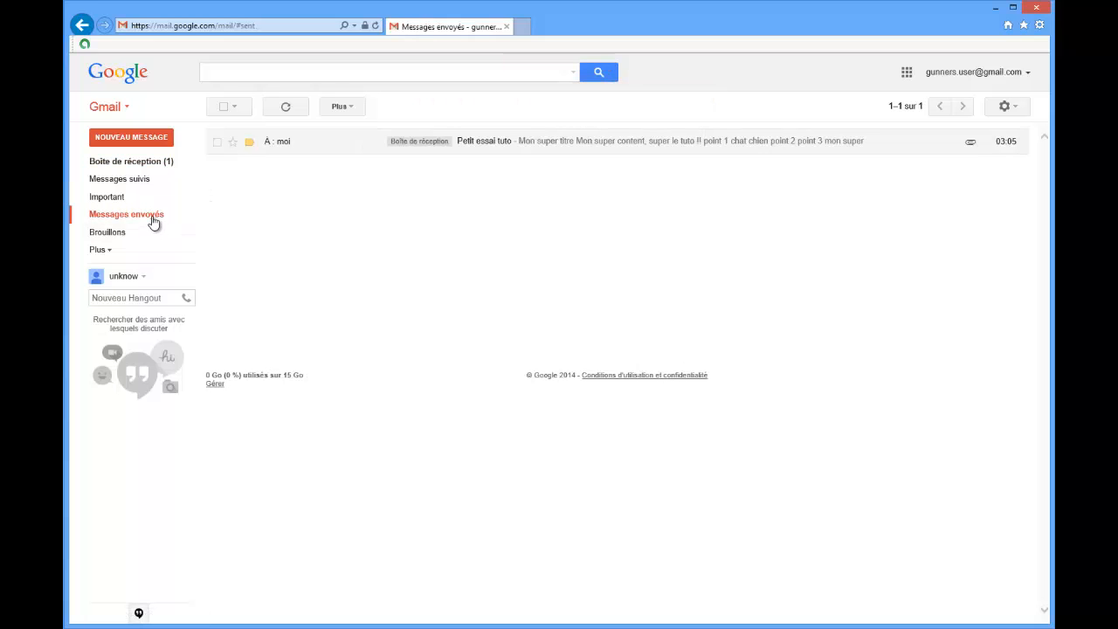
left_click(299, 148)
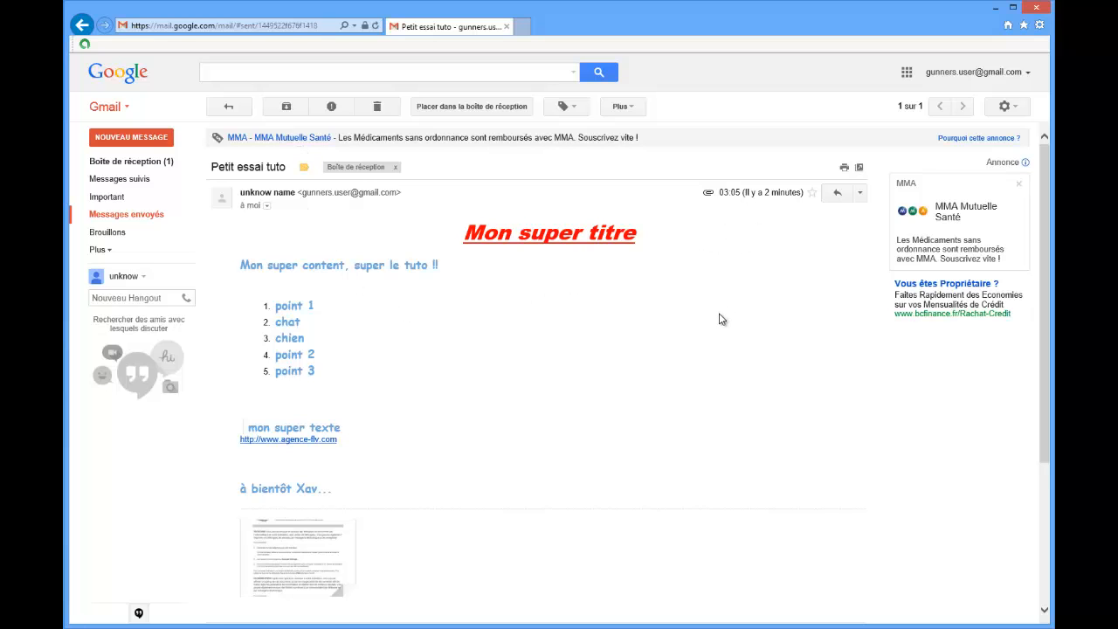
scroll(718, 319, "down", 3)
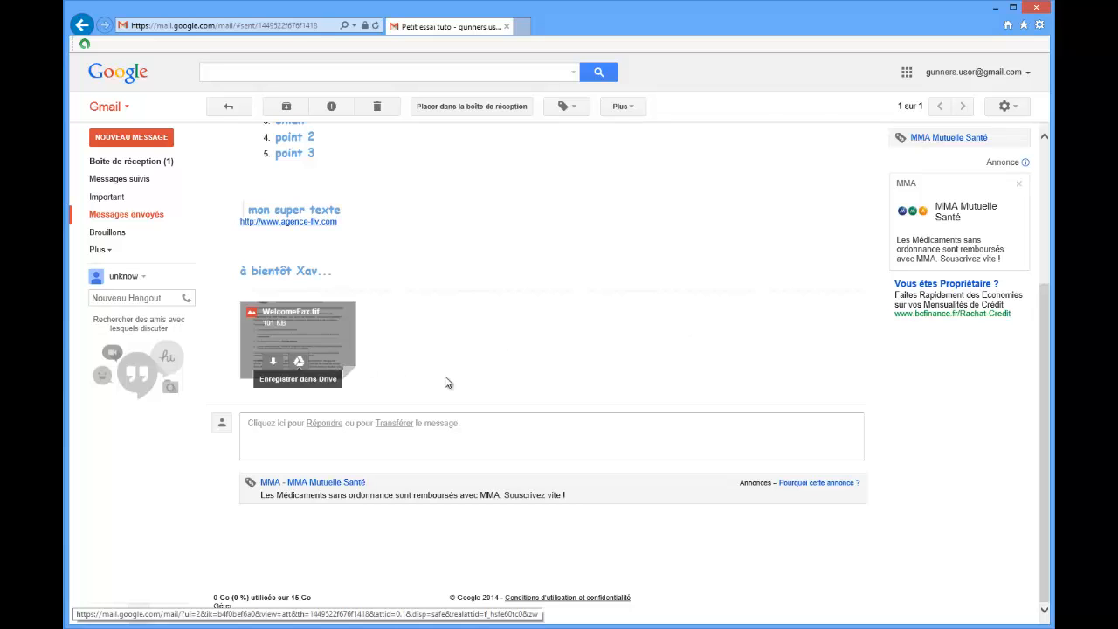
scroll(454, 384, "up", 3)
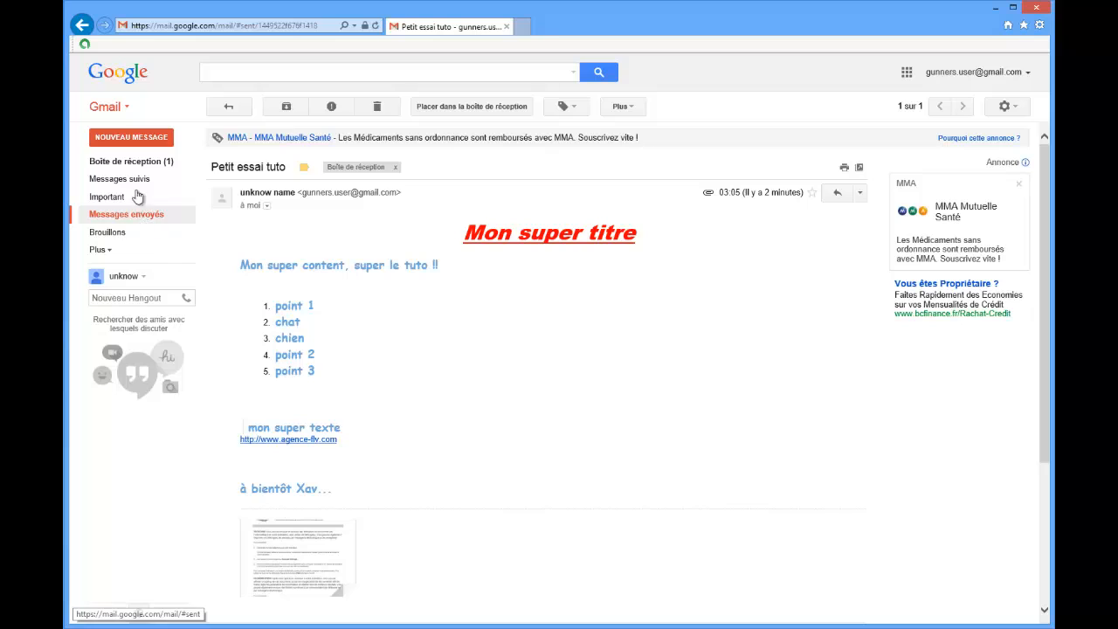
left_click(138, 163)
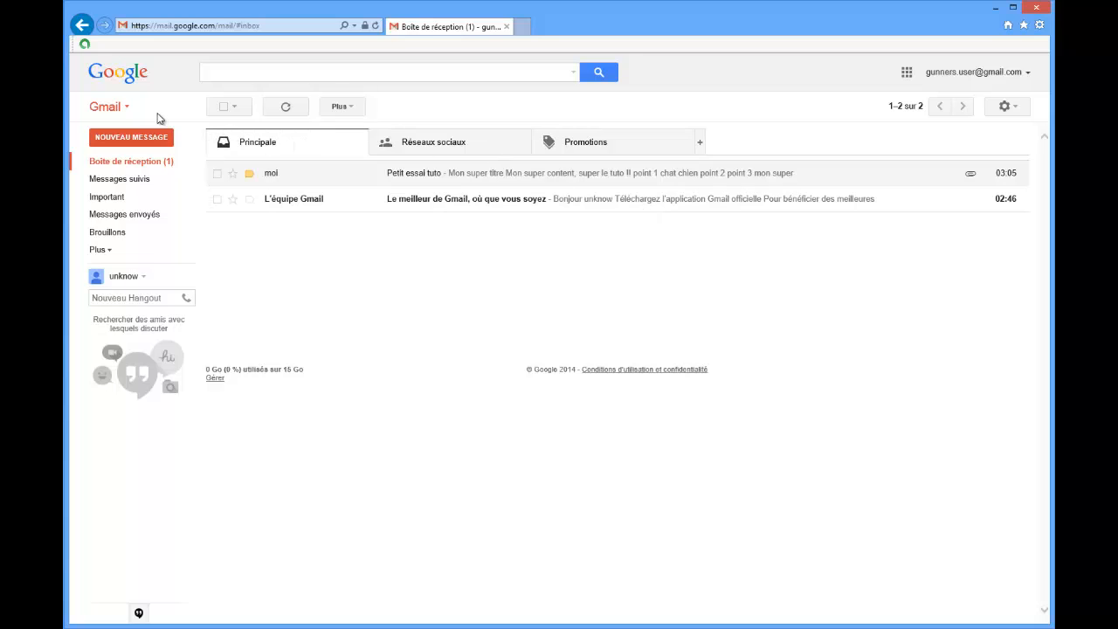
Open the Contacts manager, look at its contact group options, and return to the Gmail inbox.
left_click(127, 108)
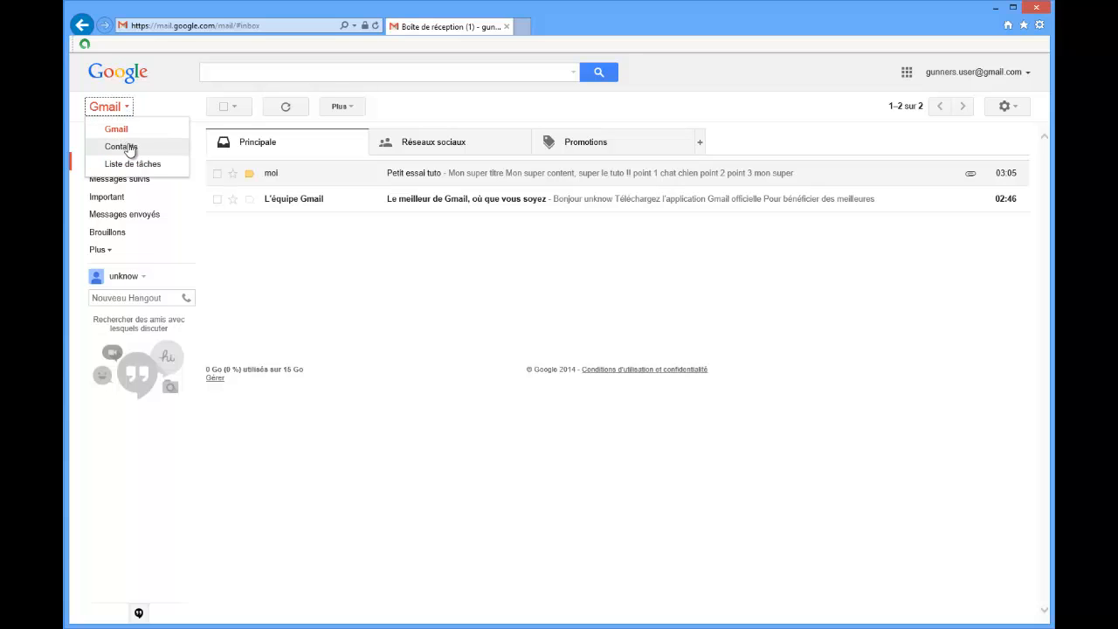
left_click(131, 150)
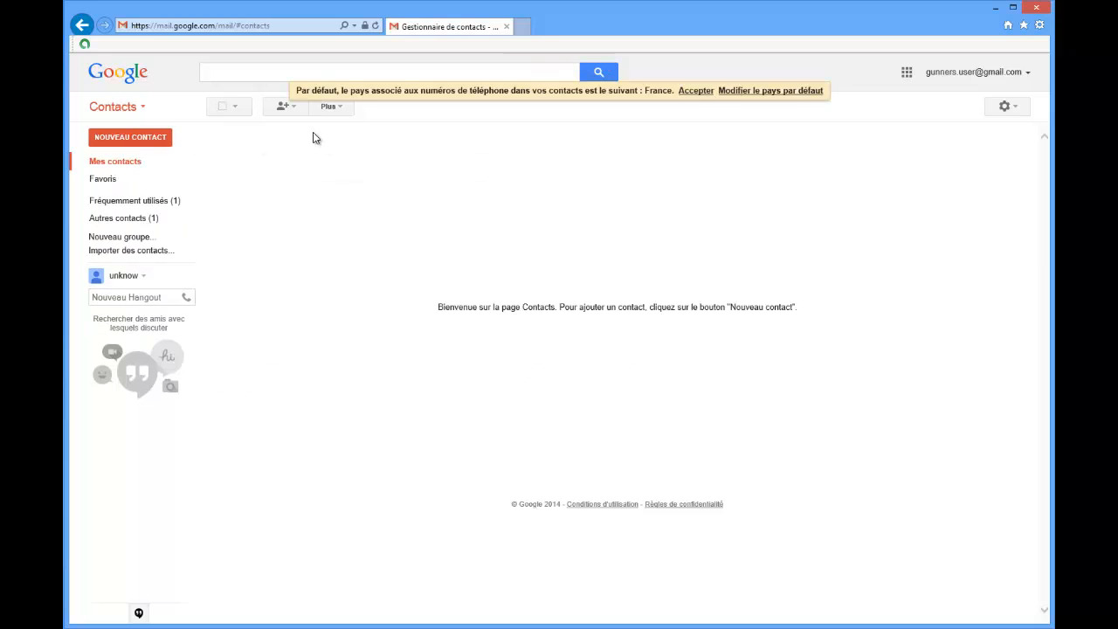
left_click(293, 108)
left_click(284, 108)
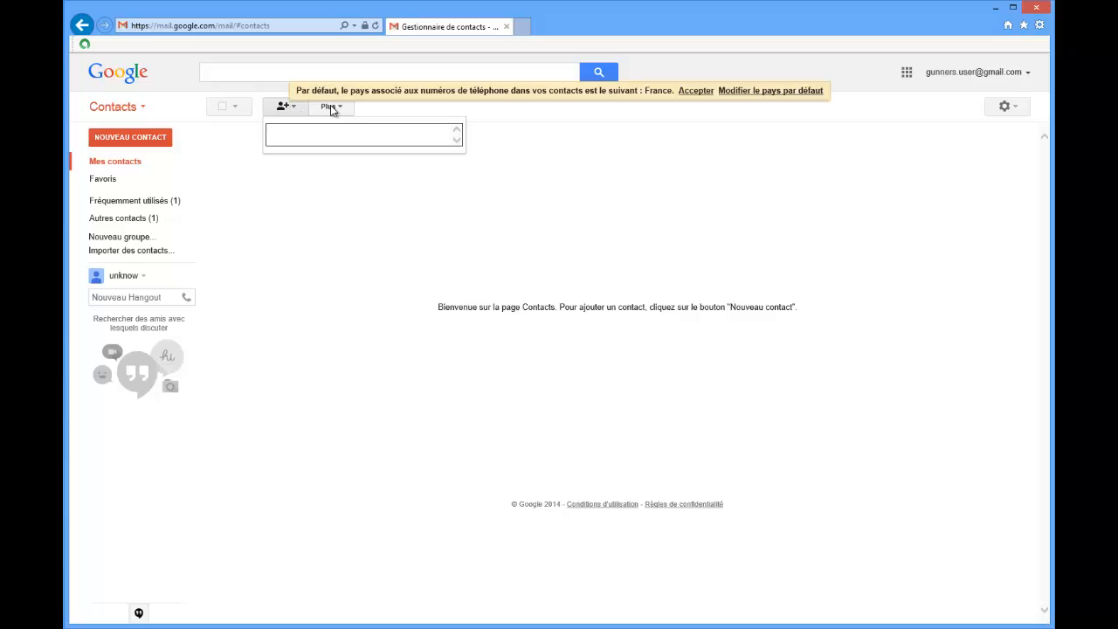
left_click(251, 198)
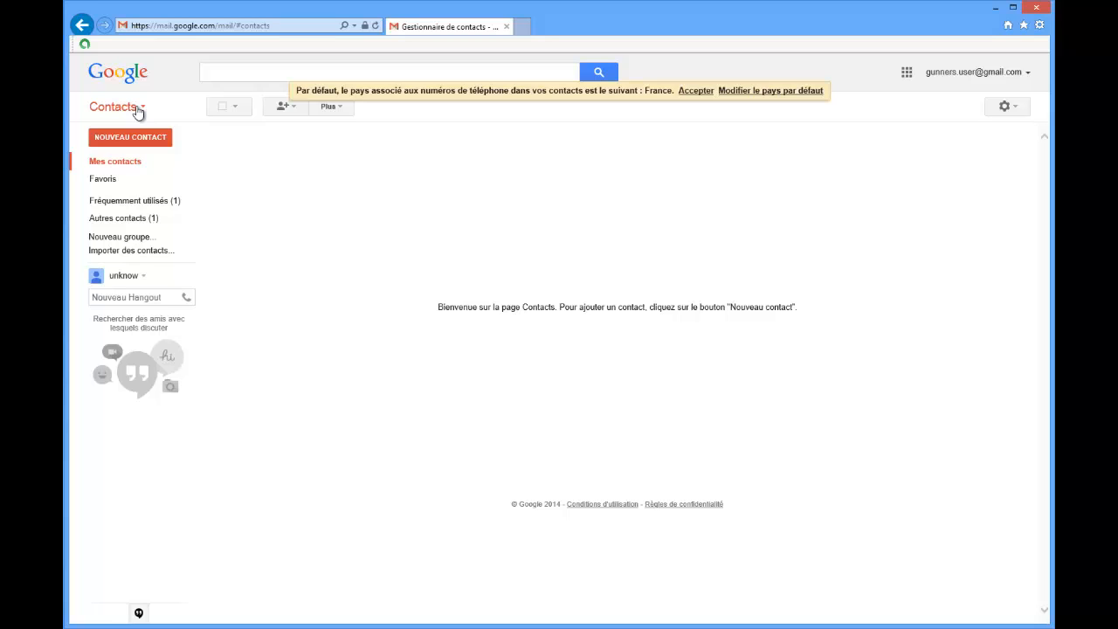
left_click(137, 109)
left_click(141, 128)
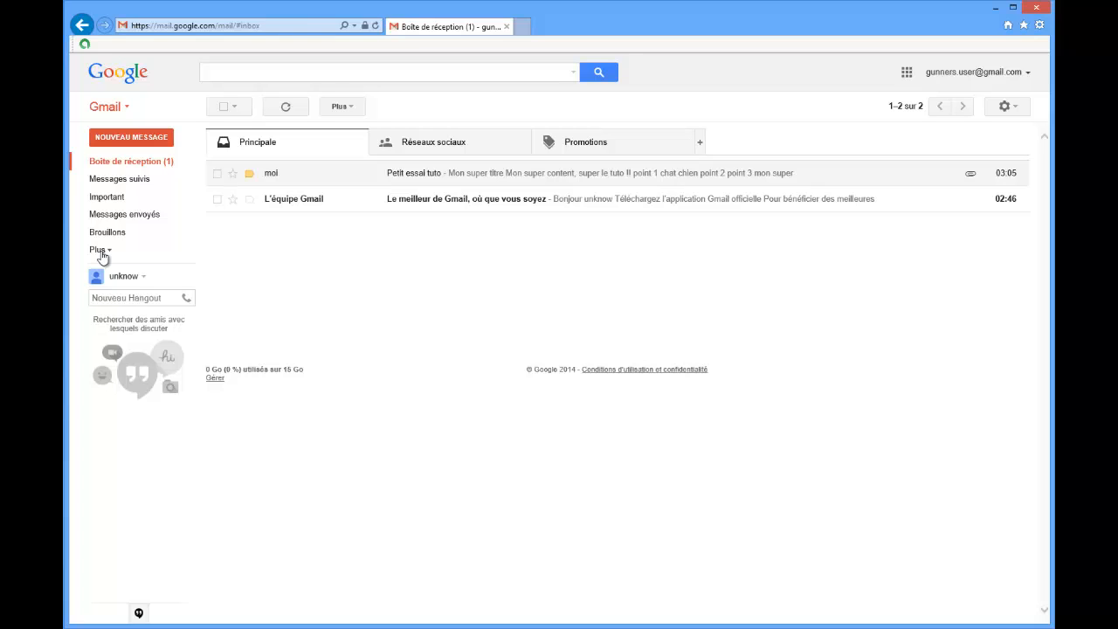
Check the contents of the Spam folder and return to the inbox.
left_click(100, 250)
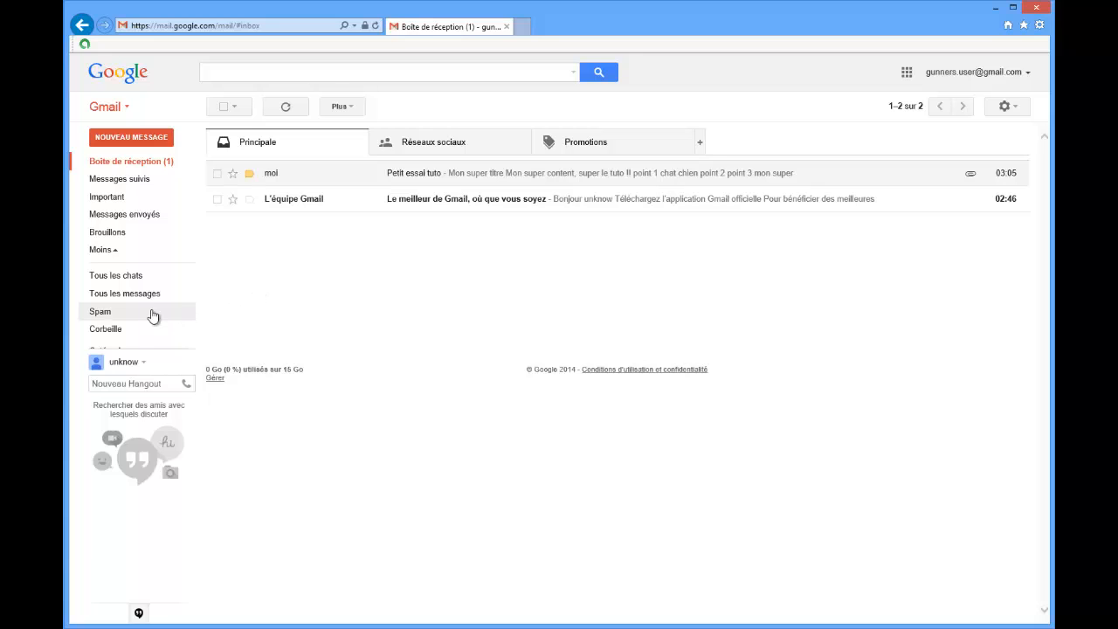
left_click(99, 312)
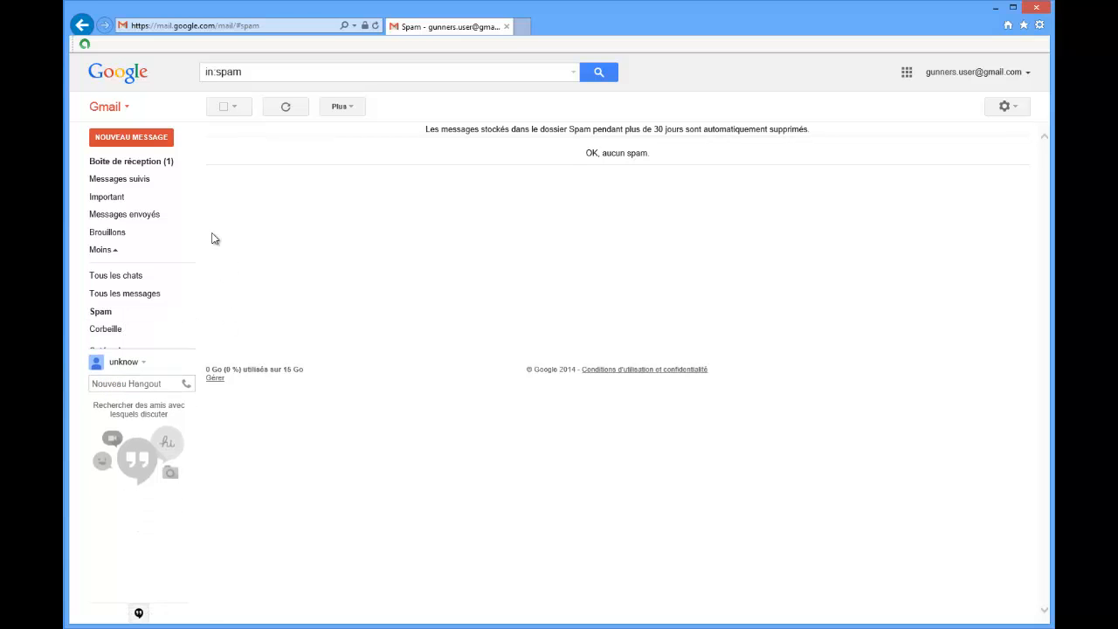
left_click(163, 166)
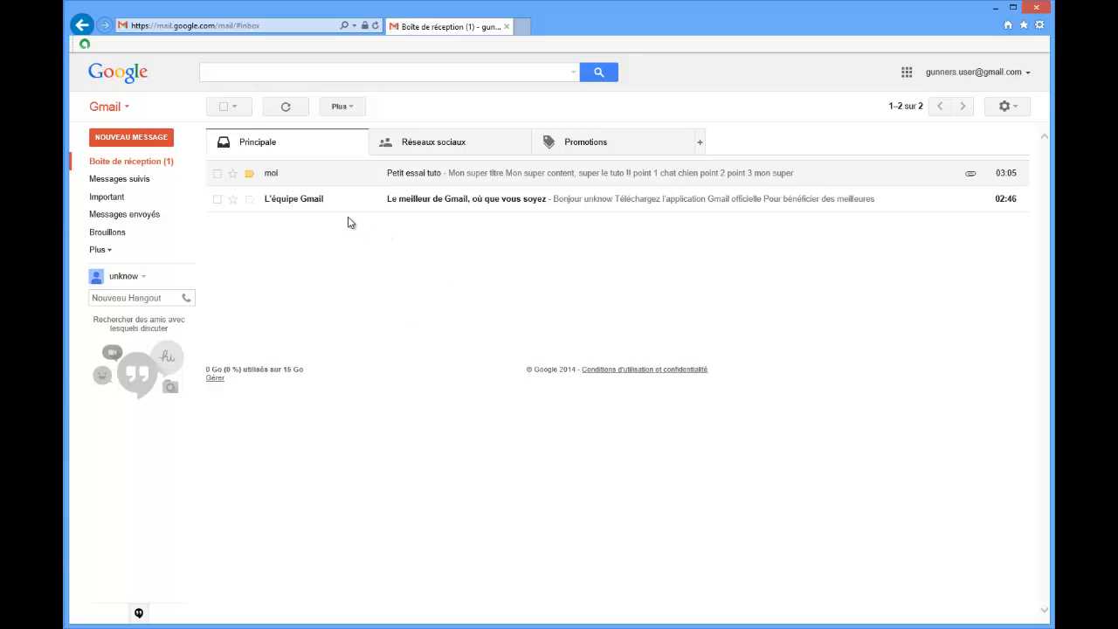
Examine the options for moving the "Petit essai tuto" message to another inbox tab, and open the message.
right_click(279, 180)
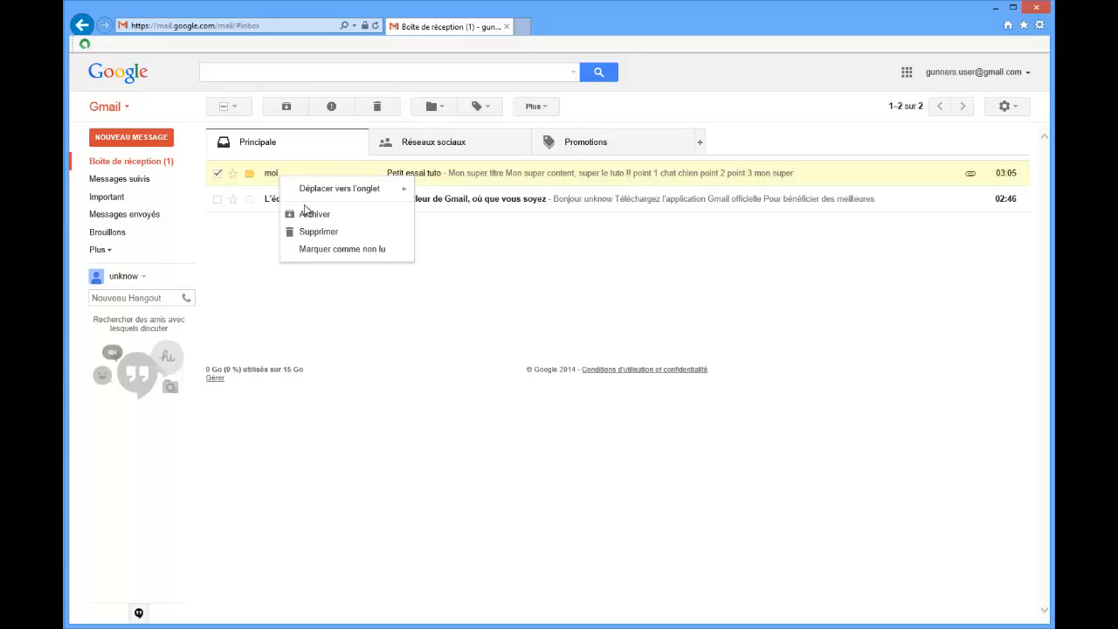
mouse_move(349, 194)
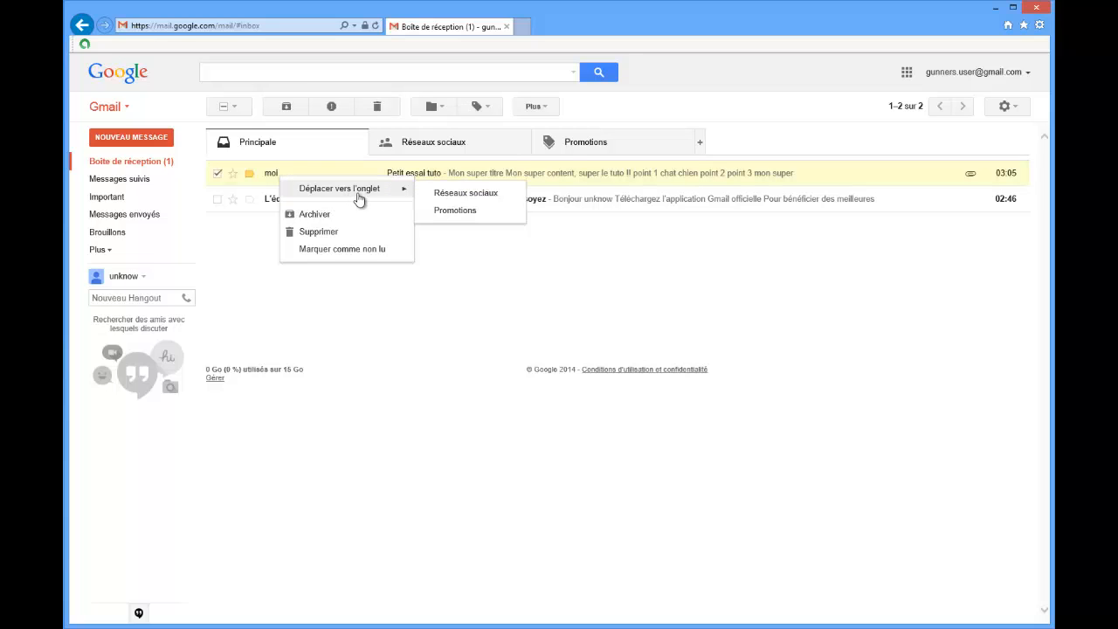
left_click(445, 271)
left_click(272, 173)
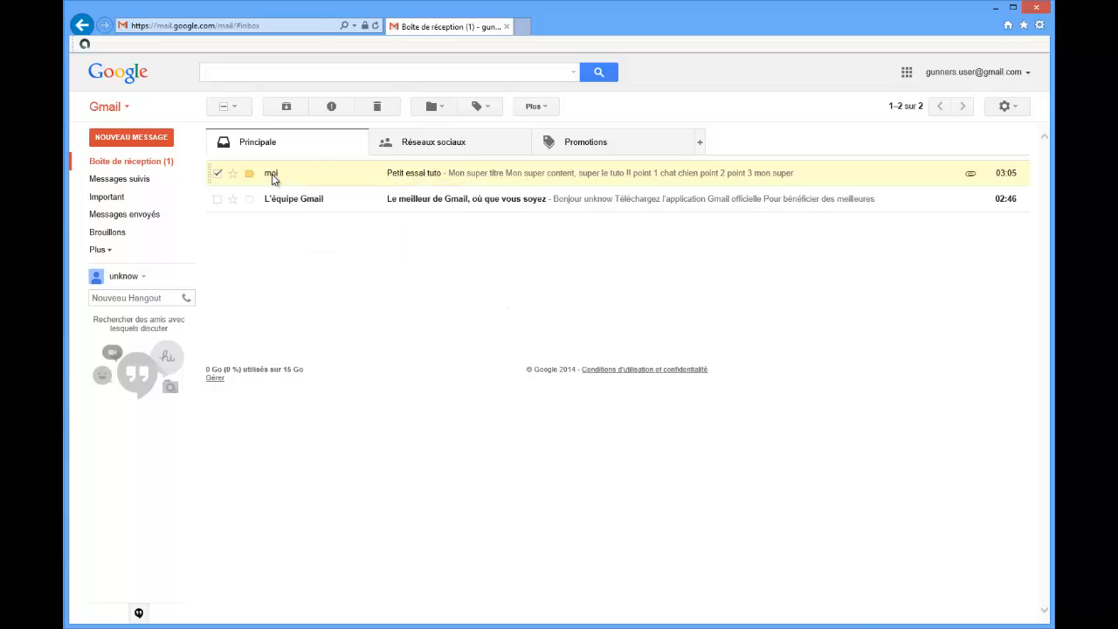
Look through the open message's additional actions and label options, and move the message to Spam.
left_click(535, 107)
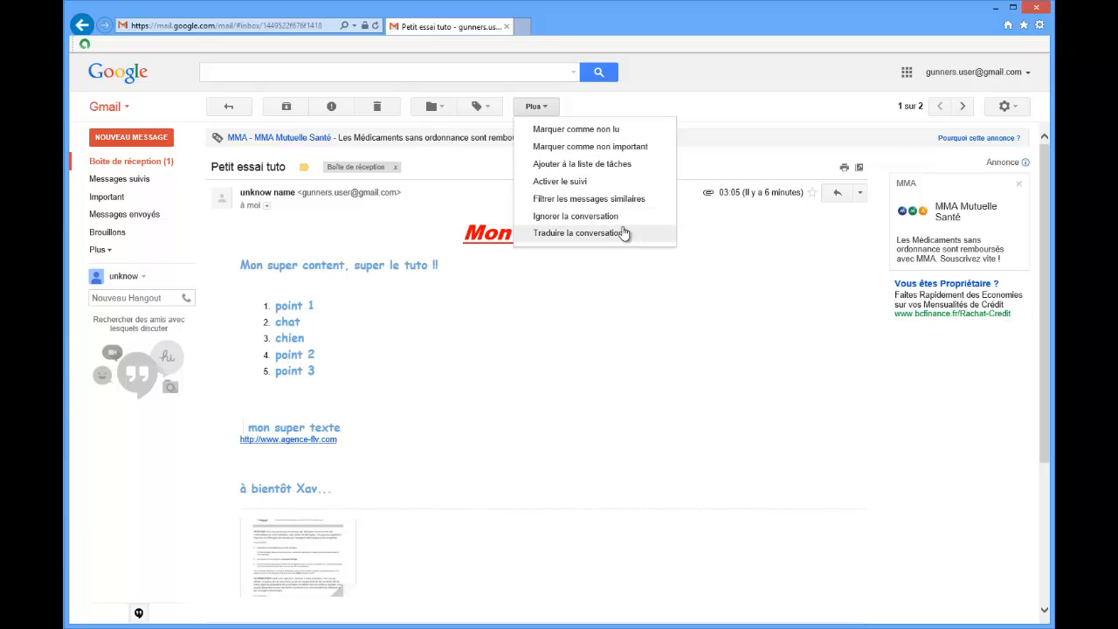
left_click(485, 107)
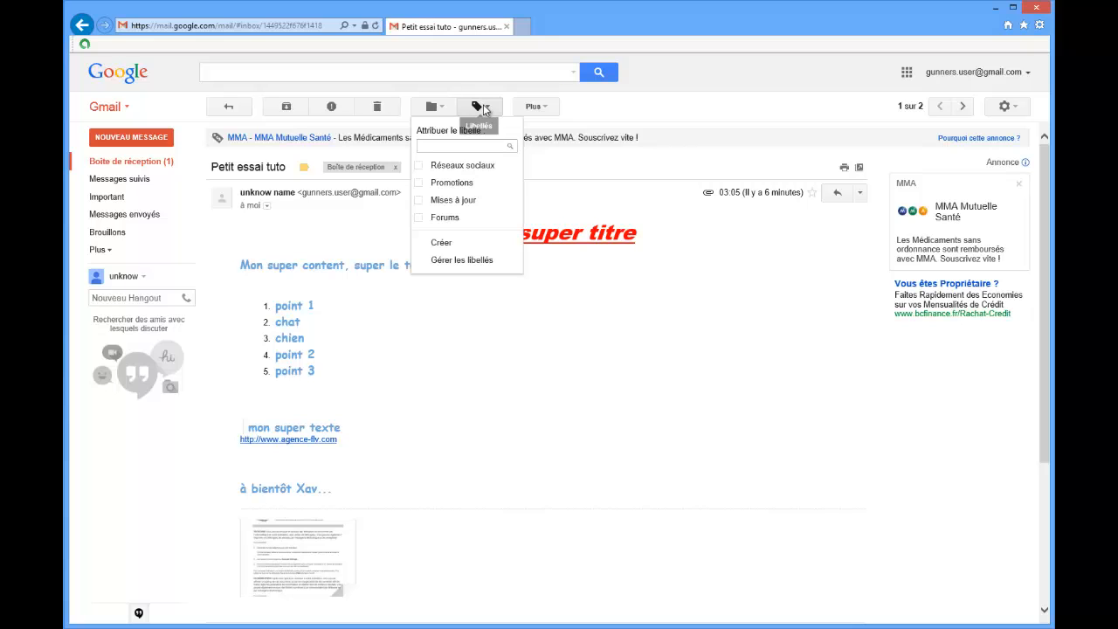
left_click(433, 107)
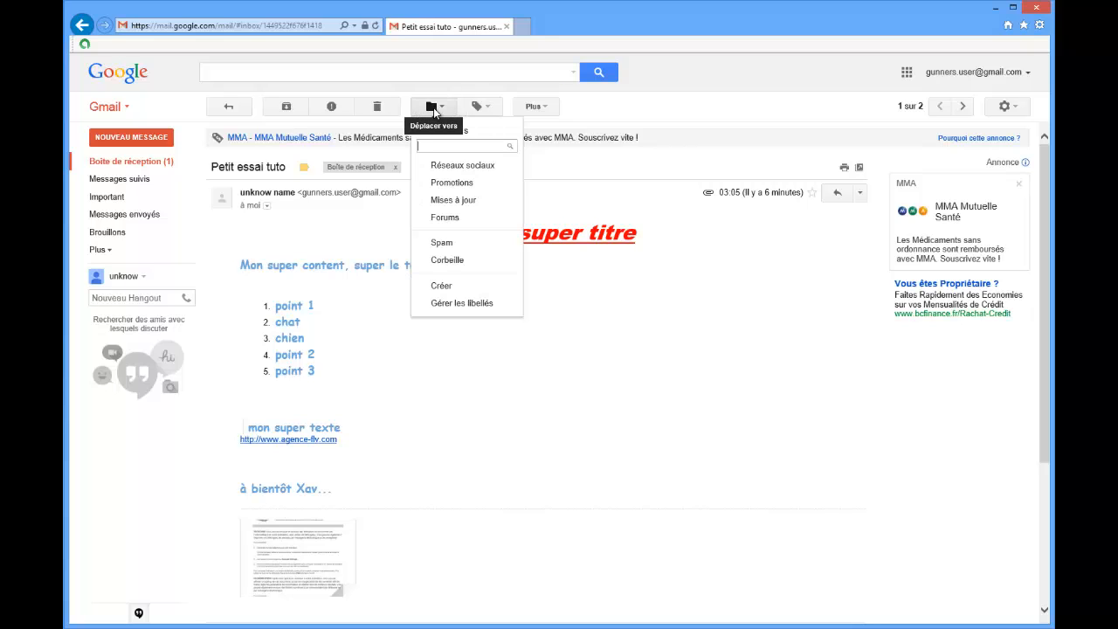
left_click(470, 244)
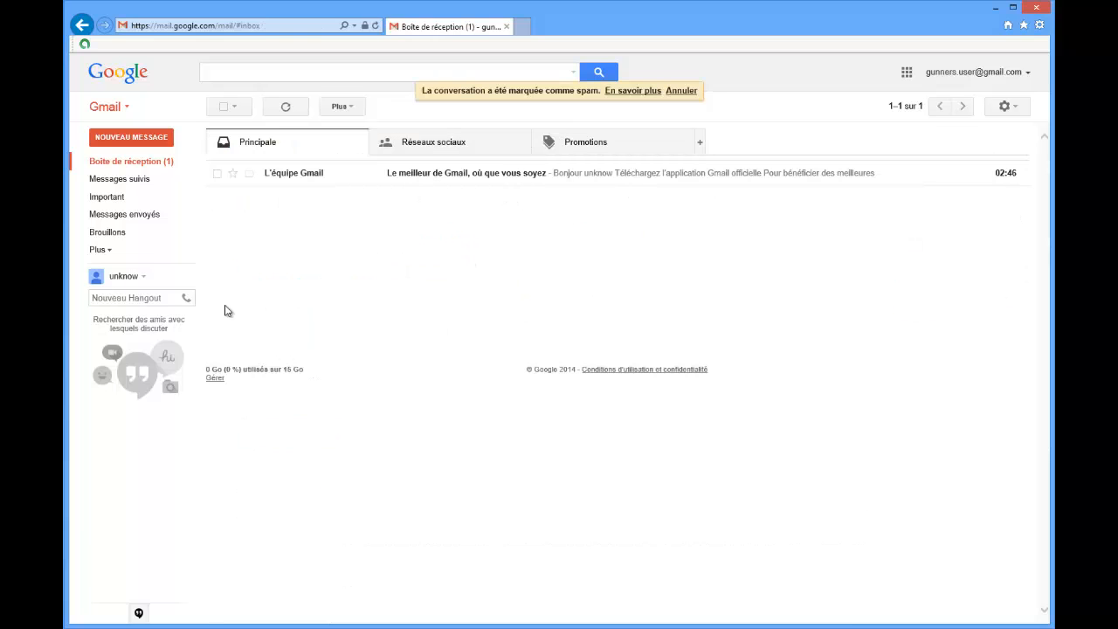
Mark the "Petit essai tuto" message in the Spam folder as Non-spam.
left_click(102, 251)
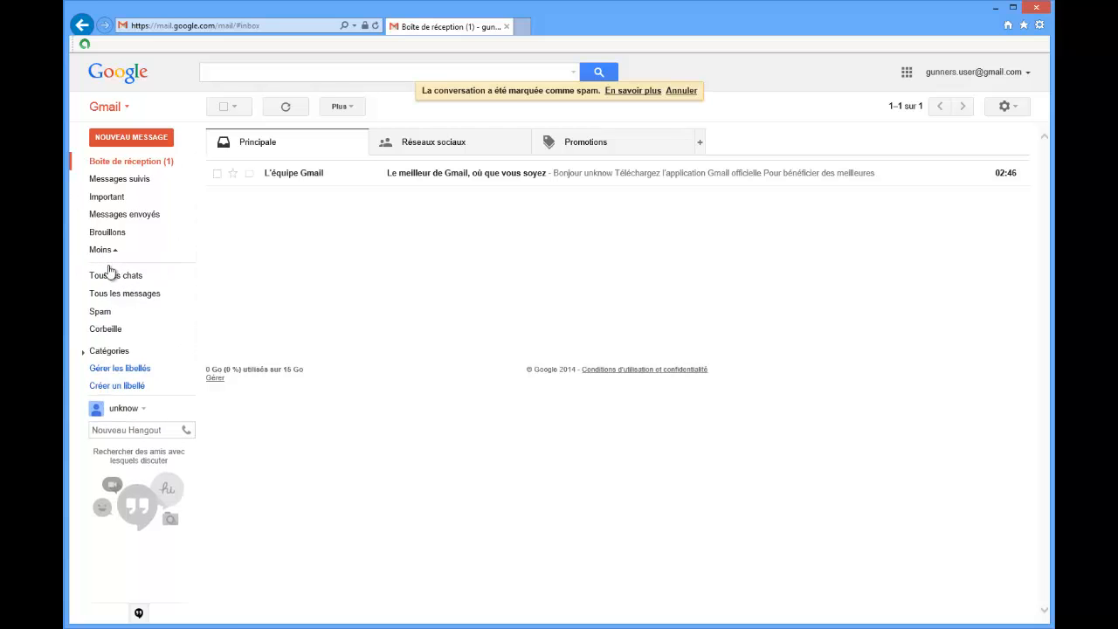
left_click(103, 312)
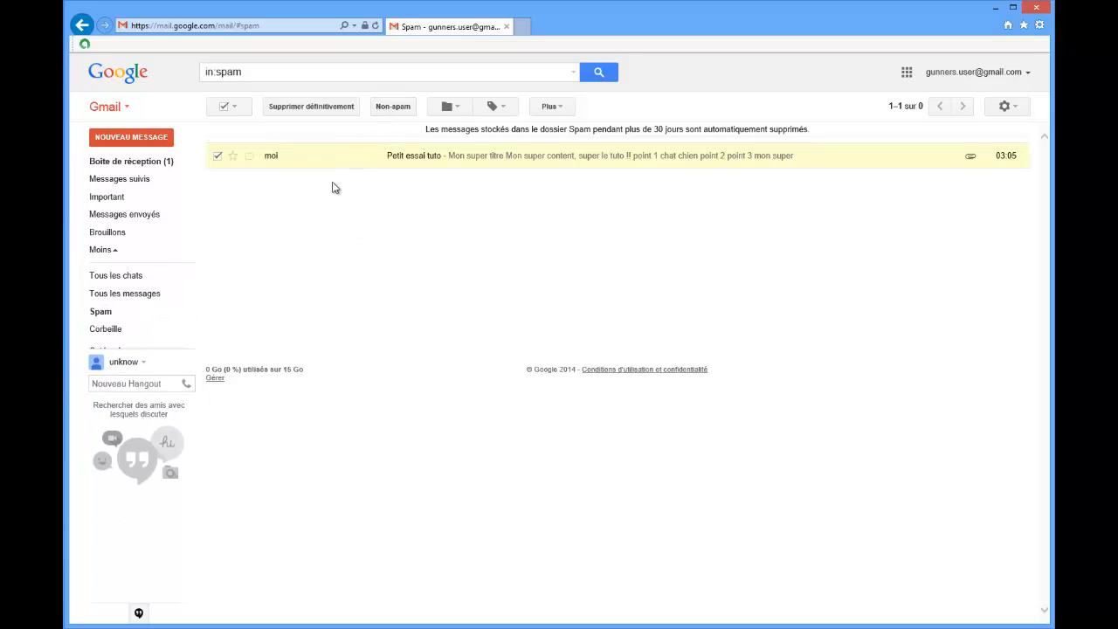
left_click(393, 107)
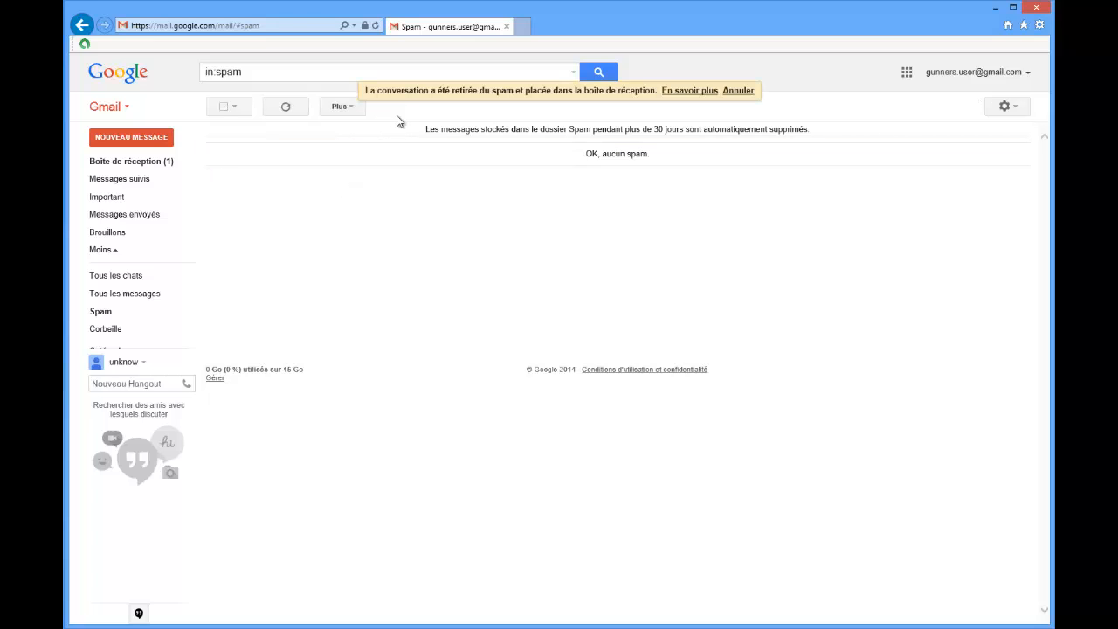
Return to the Gmail inbox, and open google.com in the same browser tab.
left_click(121, 162)
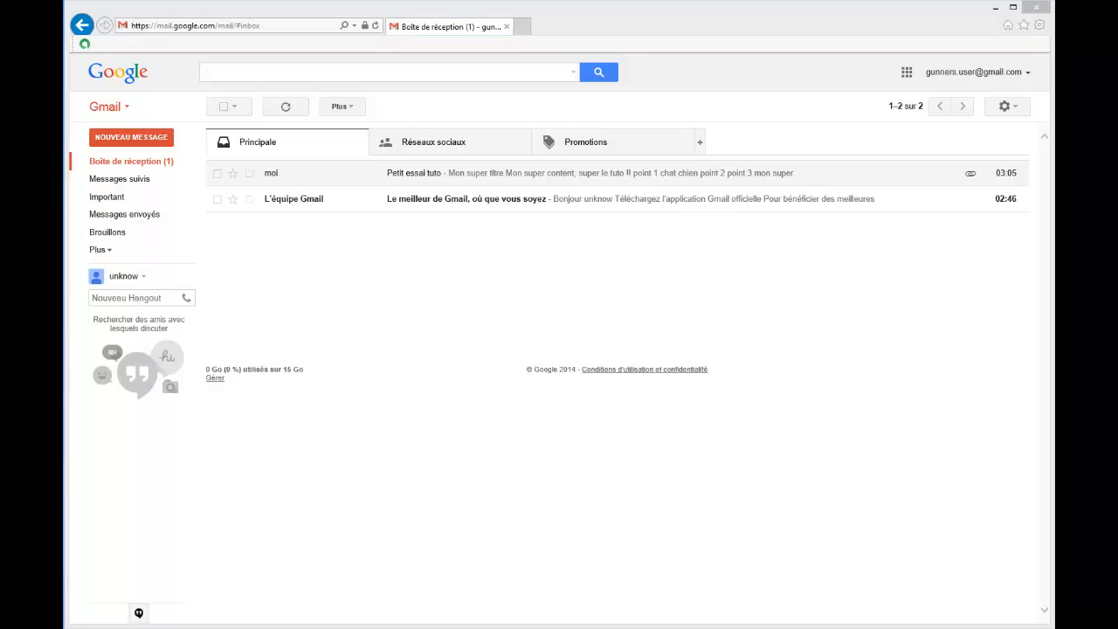
left_click(264, 29)
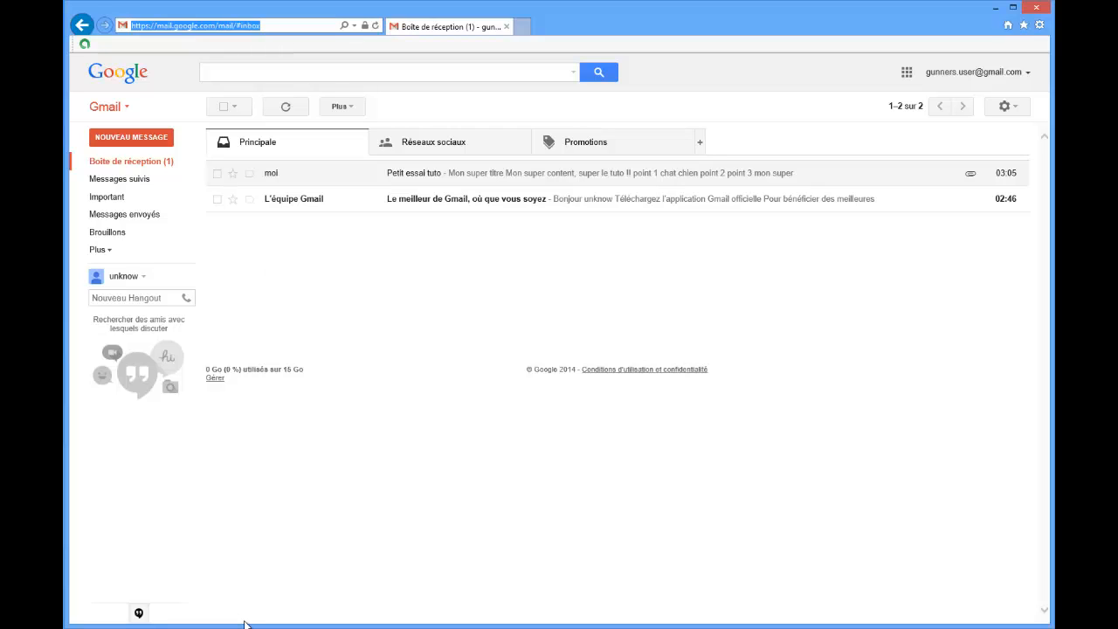
type("google.com/")
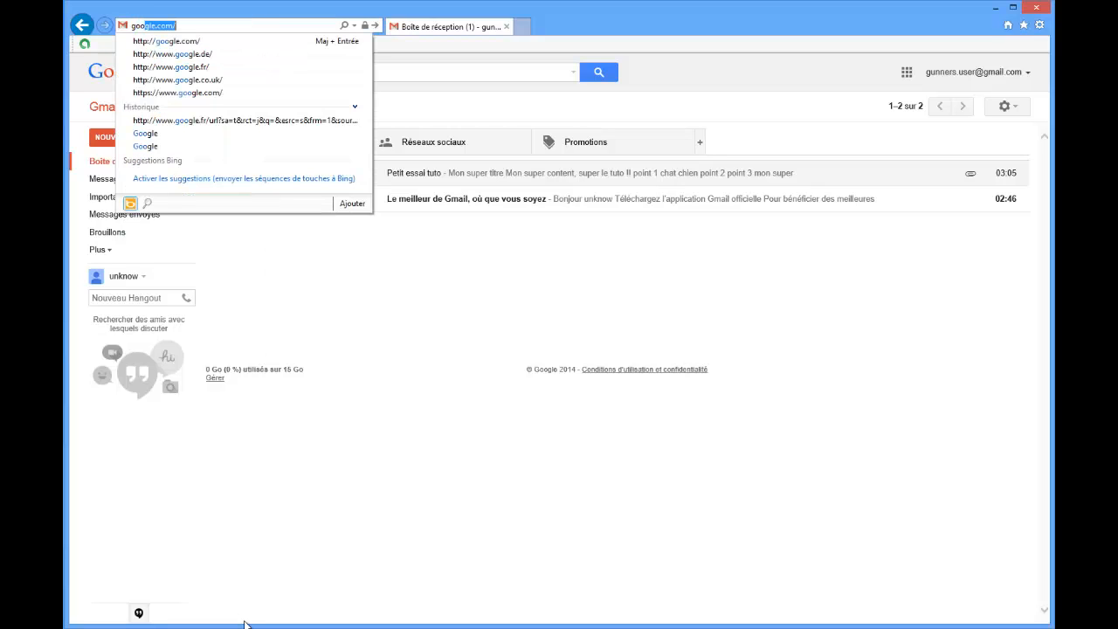
key("Return")
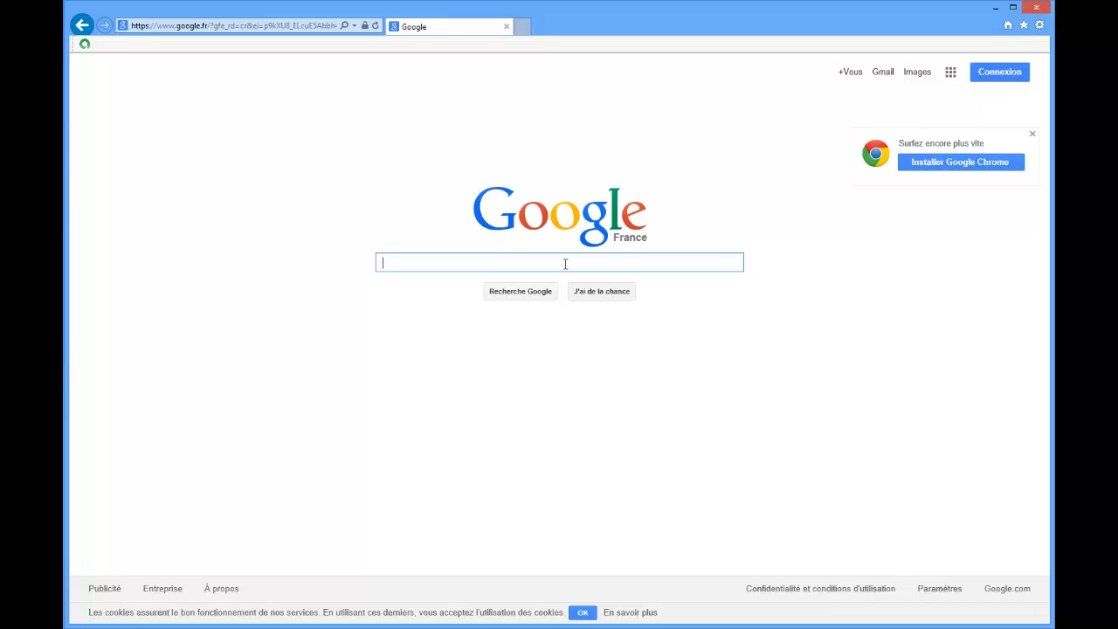
Search Google for "mozilla thunderbird".
type("mo")
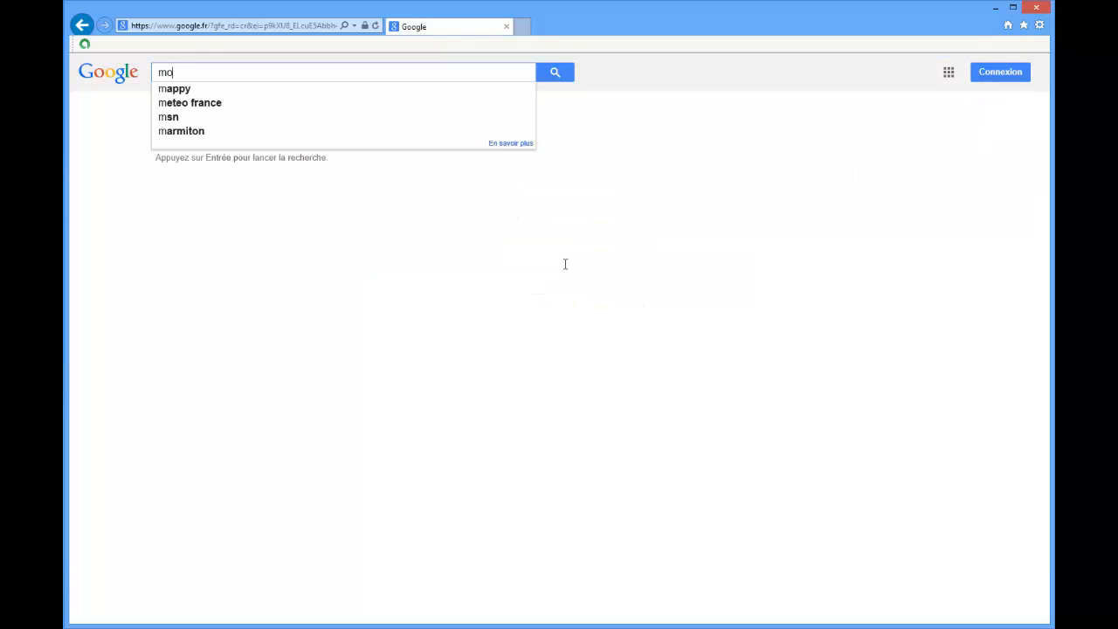
type("zil")
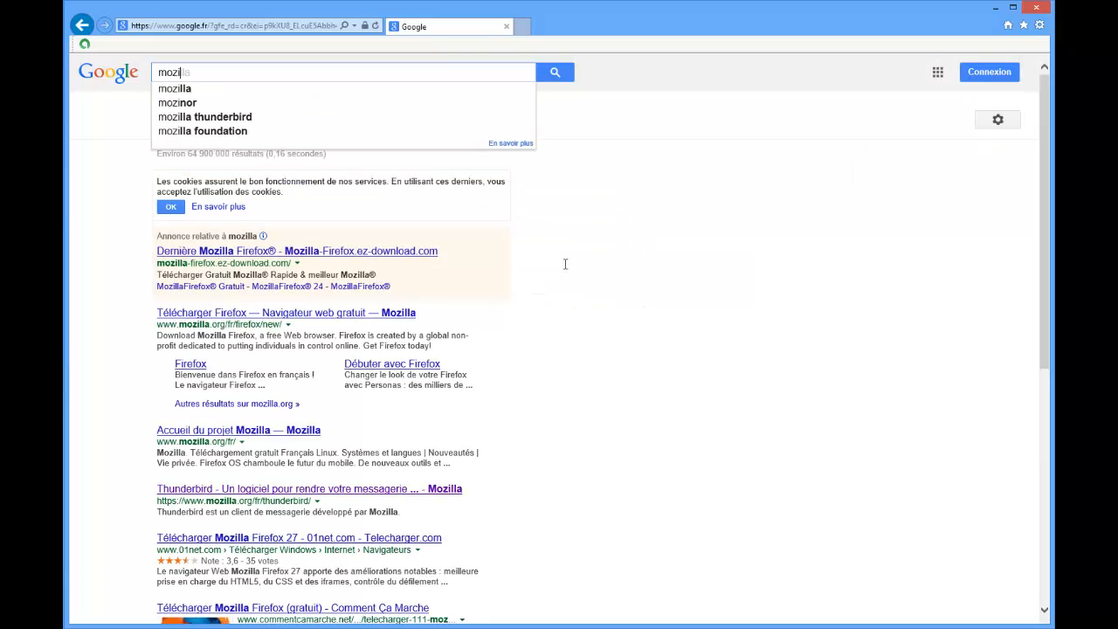
type("la")
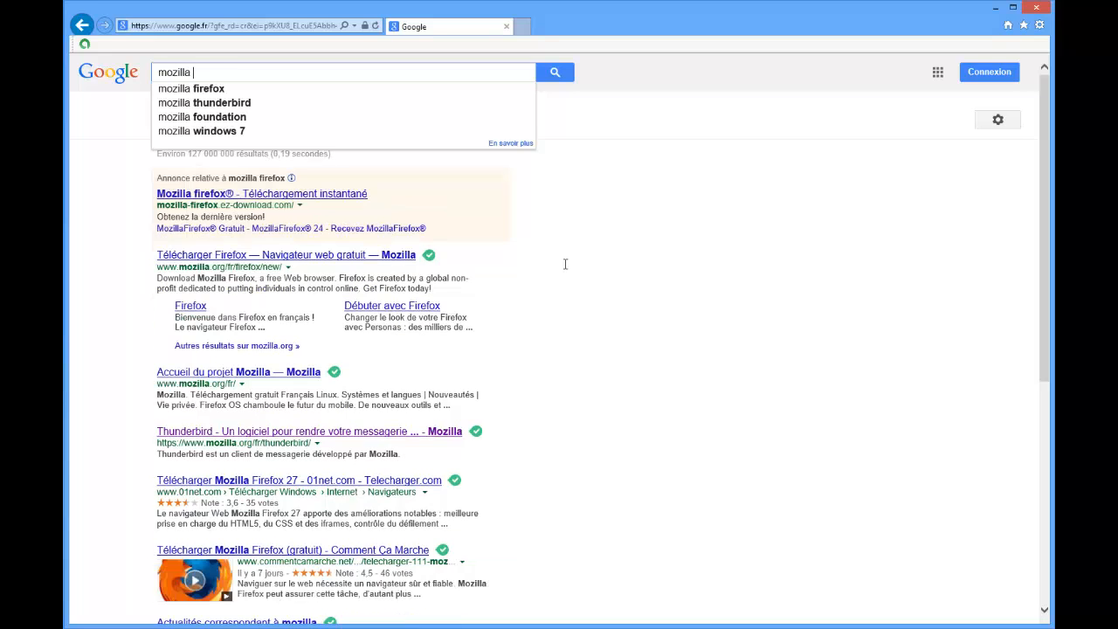
type(" th")
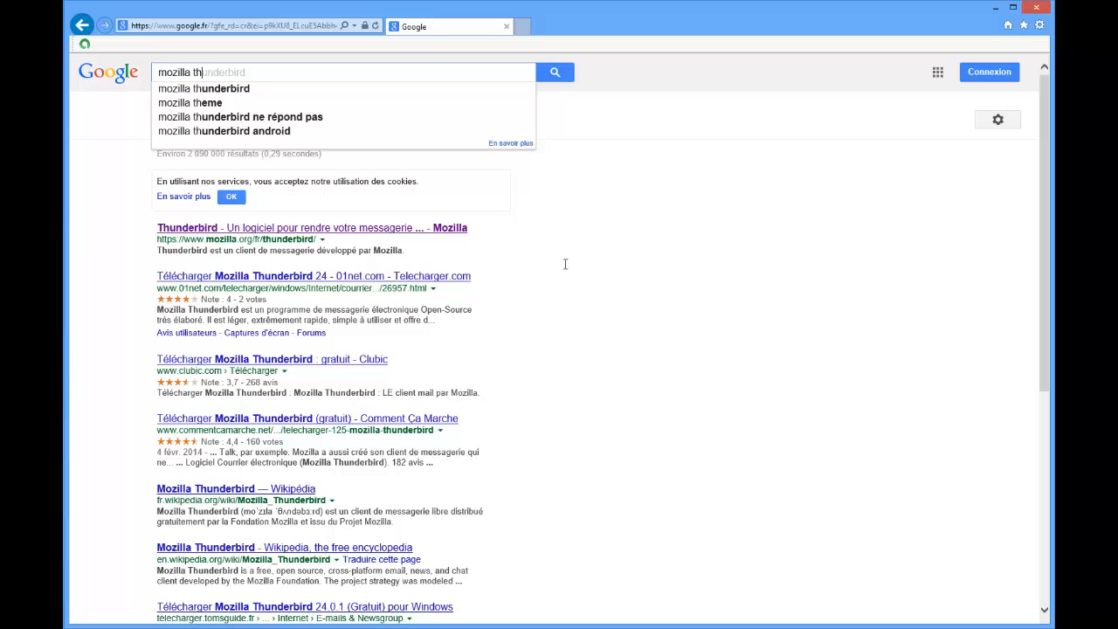
type("underbird")
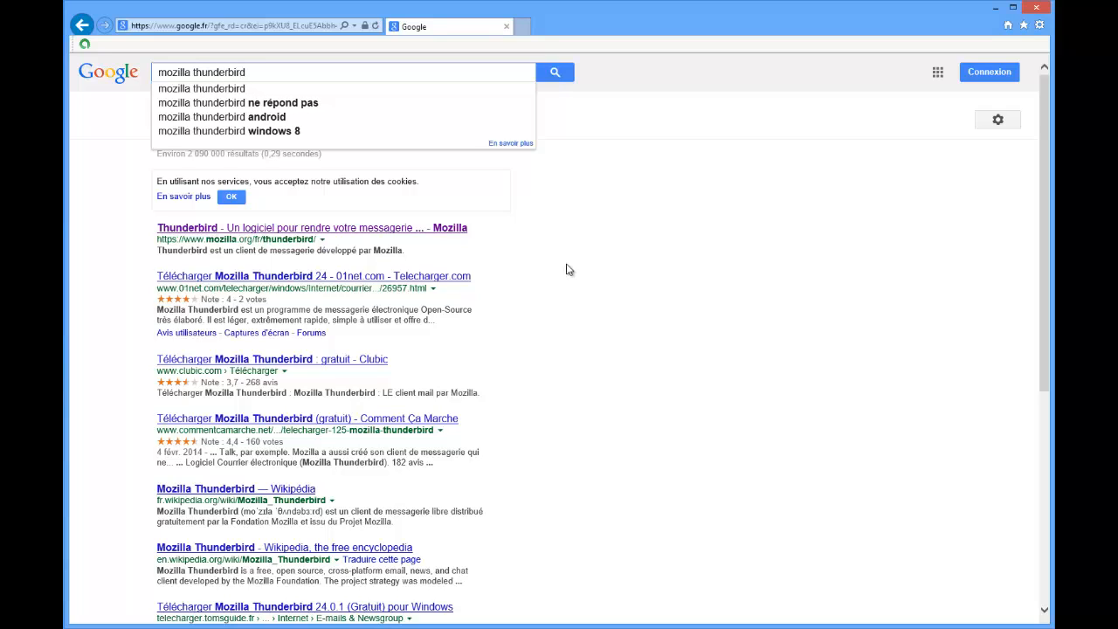
left_click(235, 91)
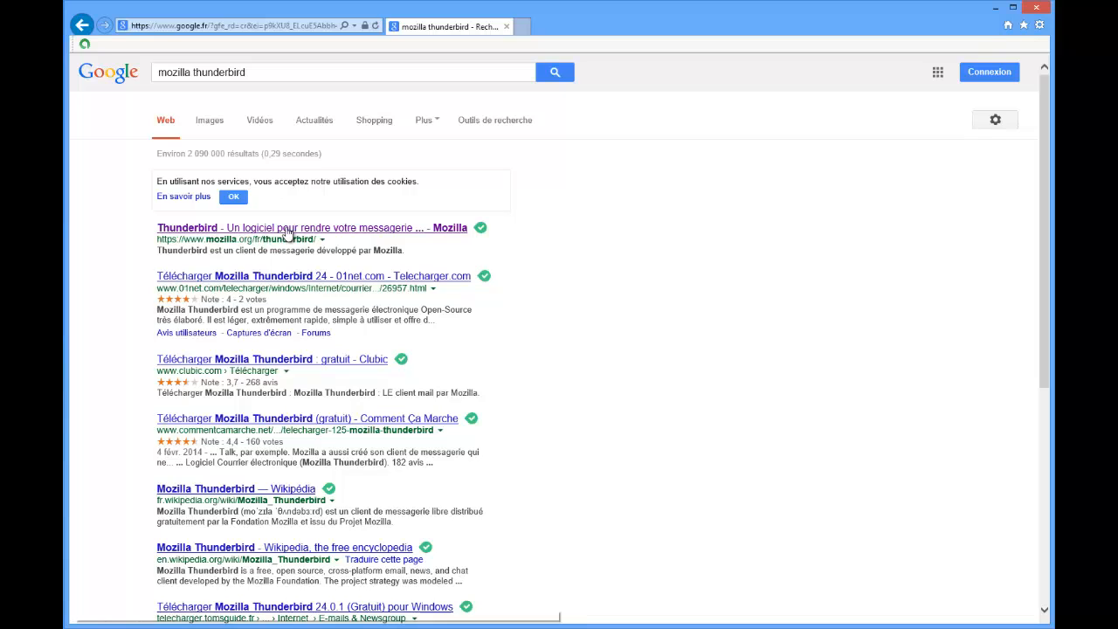
Open Mozilla's Thunderbird page, and check the free installer download without saving or running it.
left_click(289, 229)
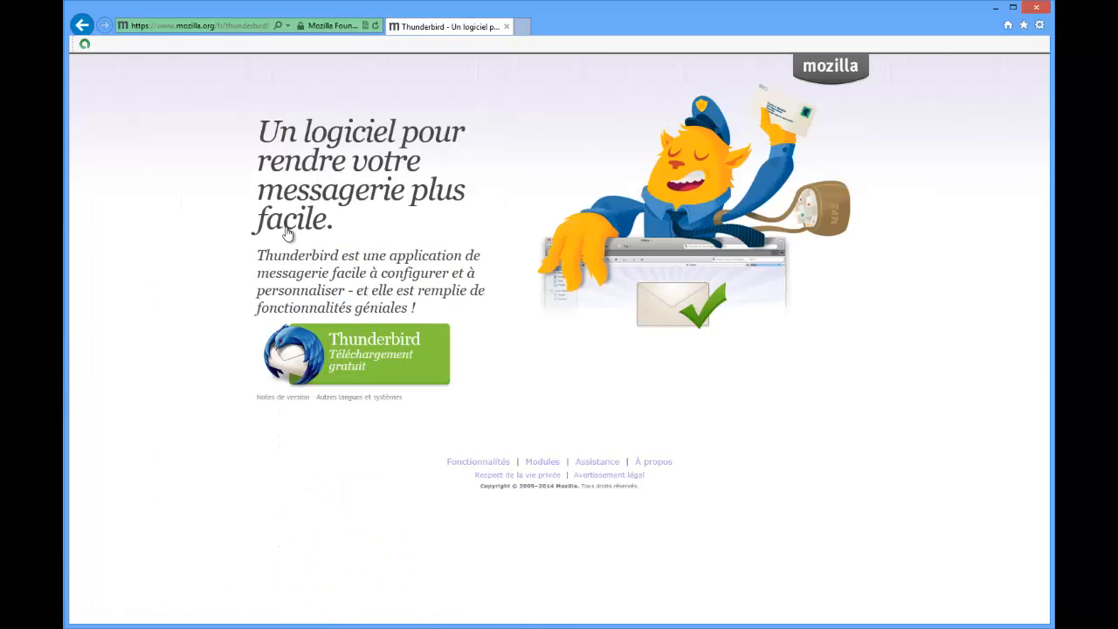
left_click(418, 364)
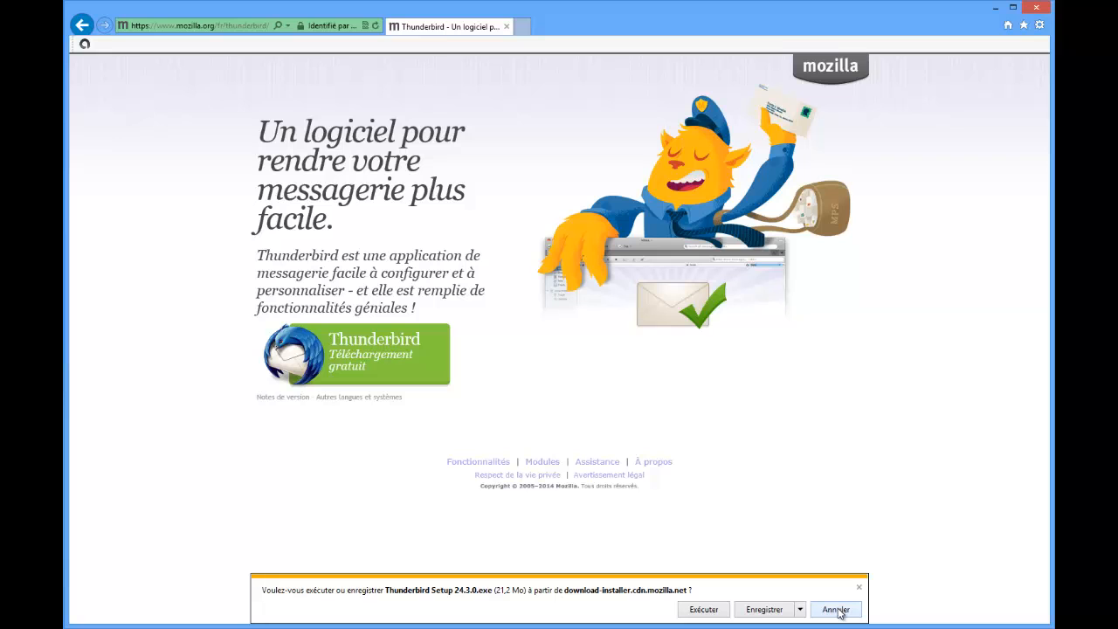
left_click(838, 611)
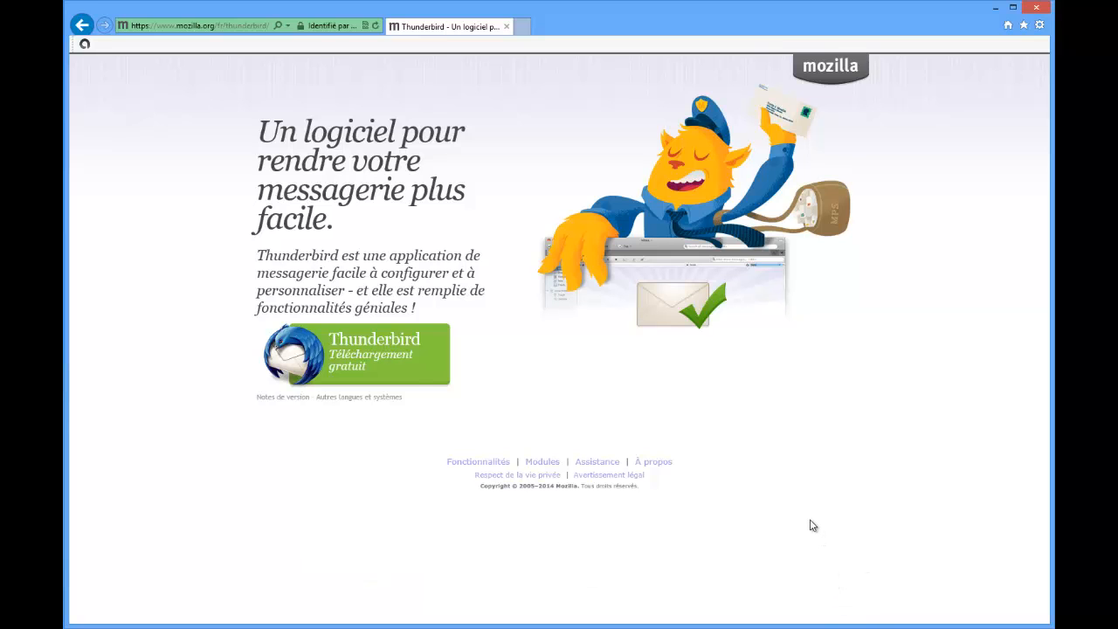
Switch to Thunderbird and start creating an email account, skipping the new address offer to use an existing address.
left_click(996, 11)
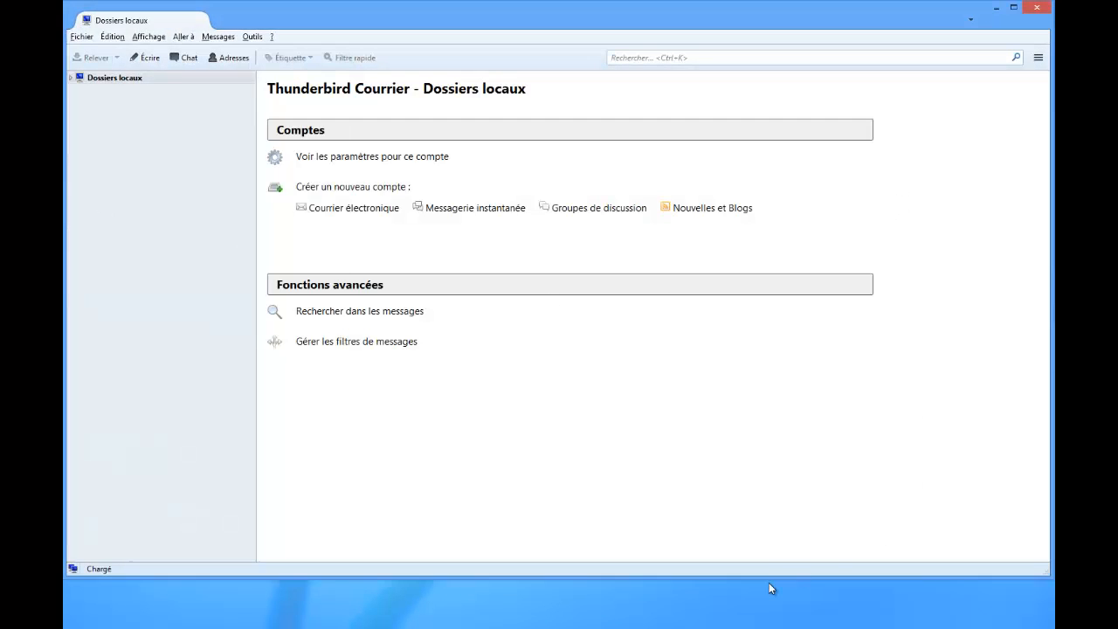
left_click_drag(767, 579, 748, 623)
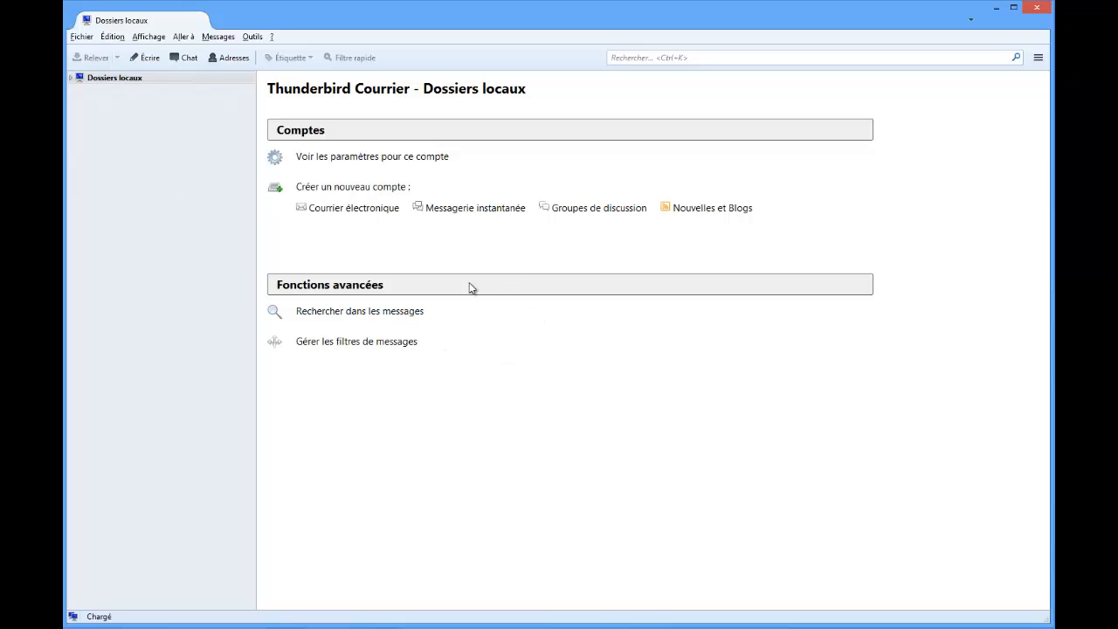
left_click(328, 212)
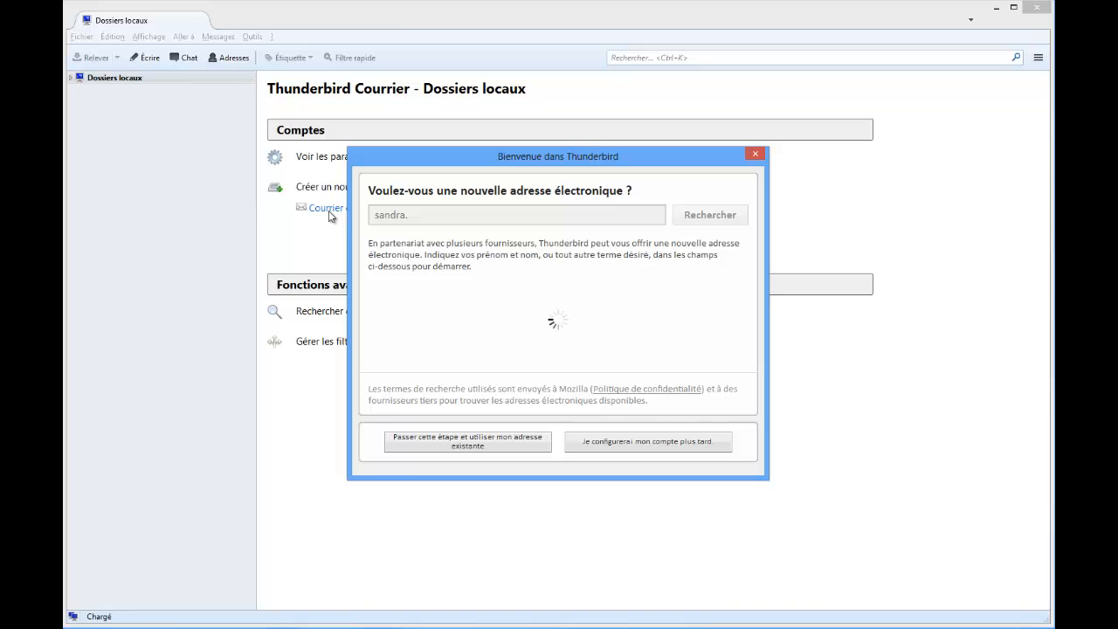
triple_click(429, 215)
key("BackSpace")
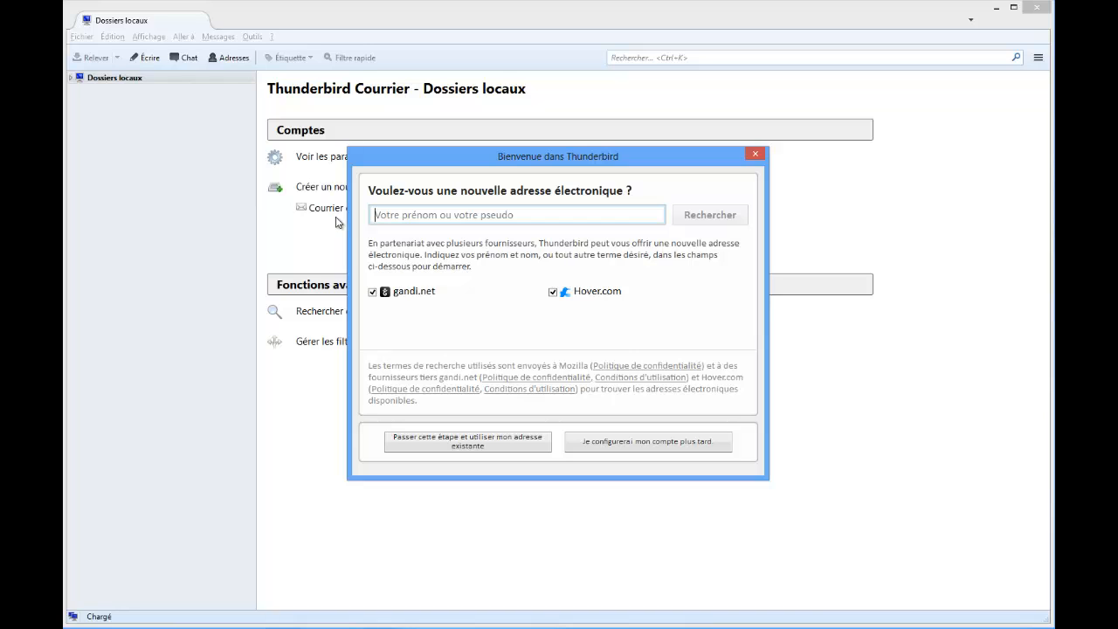
left_click(407, 443)
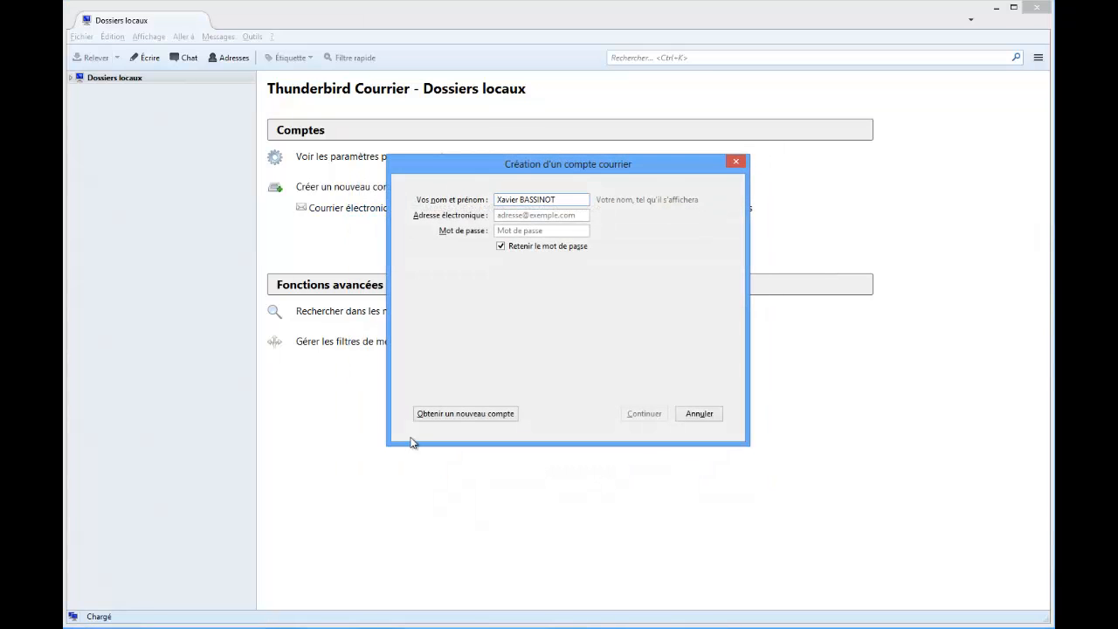
Fill in the Gmail address and the account password for the new mail account.
left_click(565, 214)
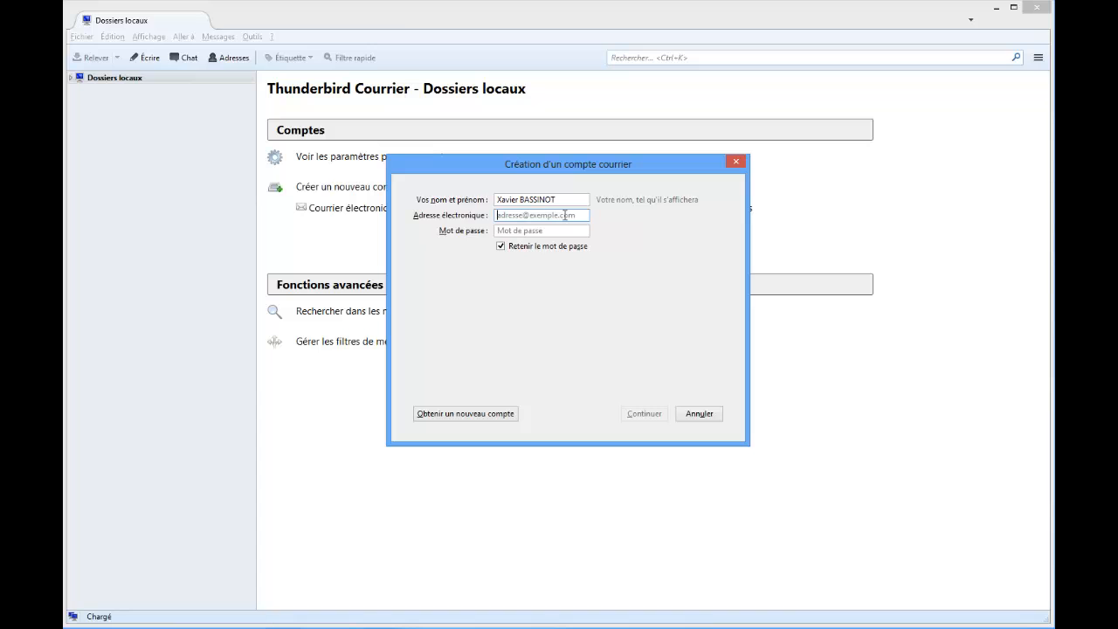
key("ctrl+v")
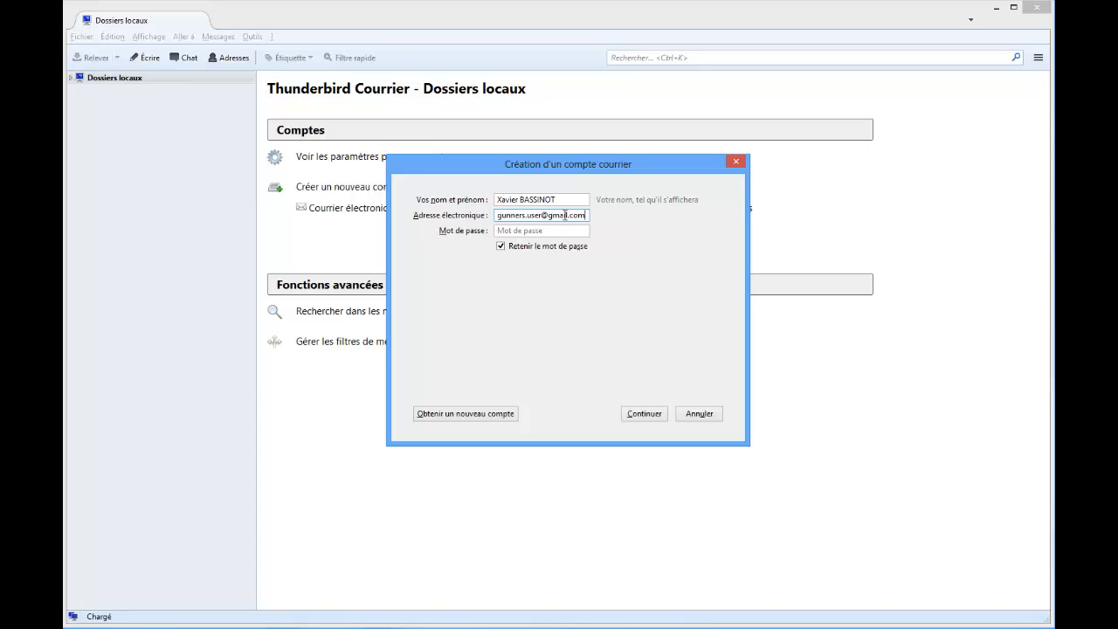
left_click(562, 230)
type("••••••")
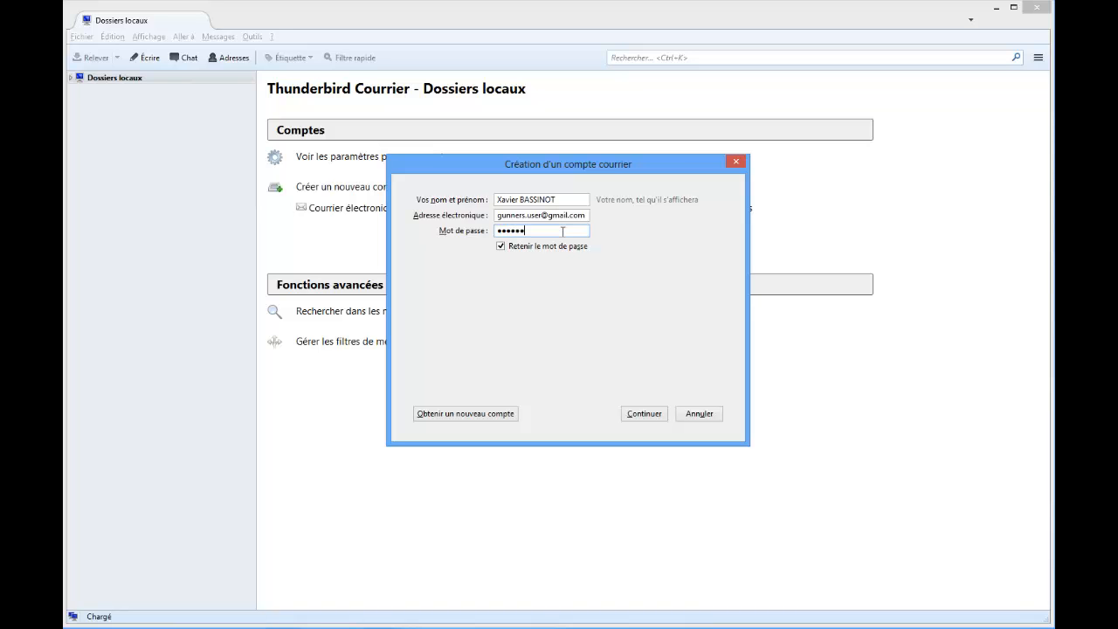
type("•••••")
Look up the server settings, and finish creating the account with POP3 as the incoming protocol.
left_click(644, 414)
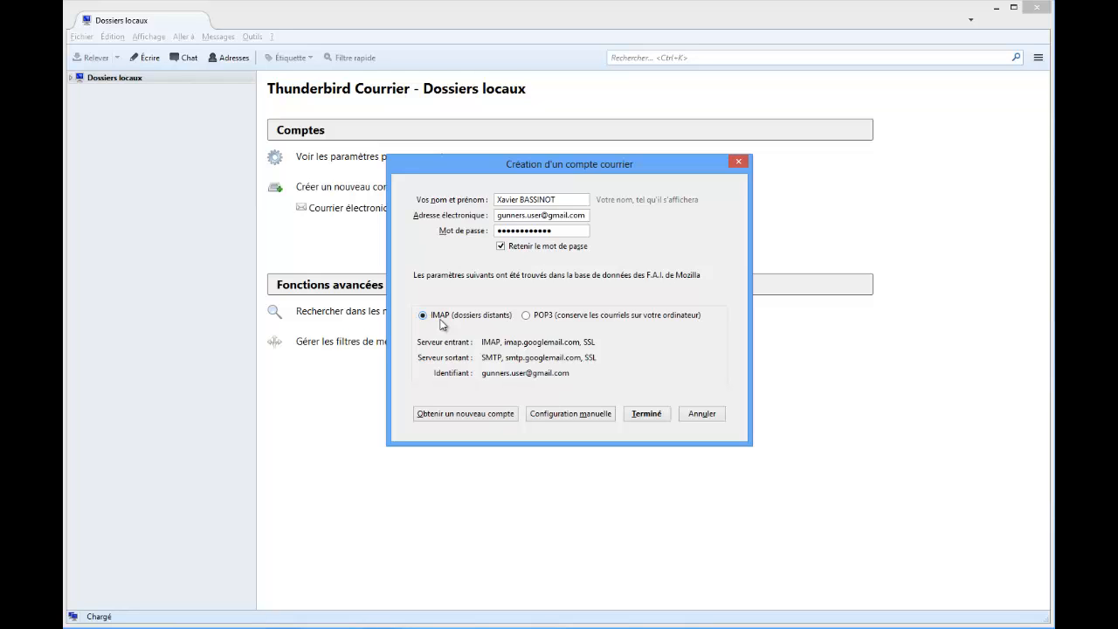
left_click(542, 317)
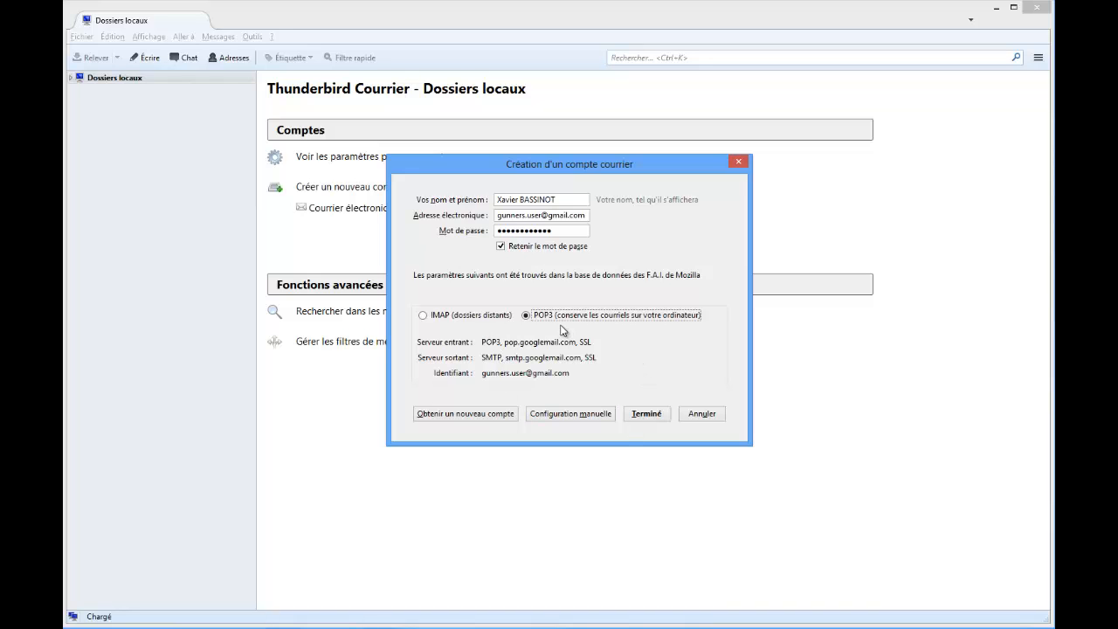
left_click(662, 416)
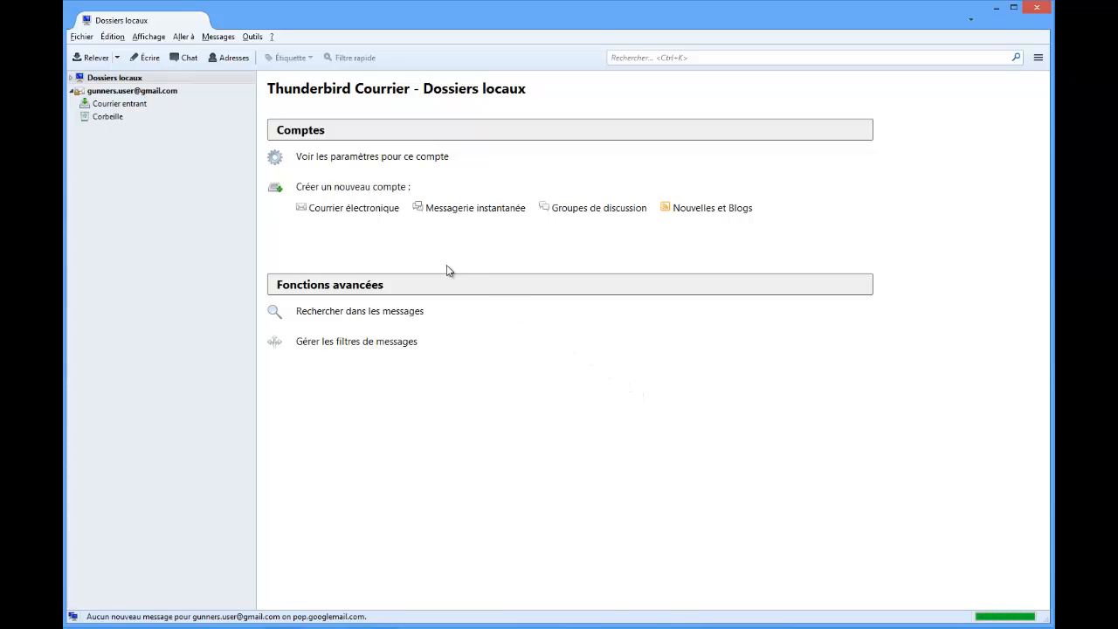
Open the new account's incoming messages, and sort them by sender in both directions.
left_click(140, 93)
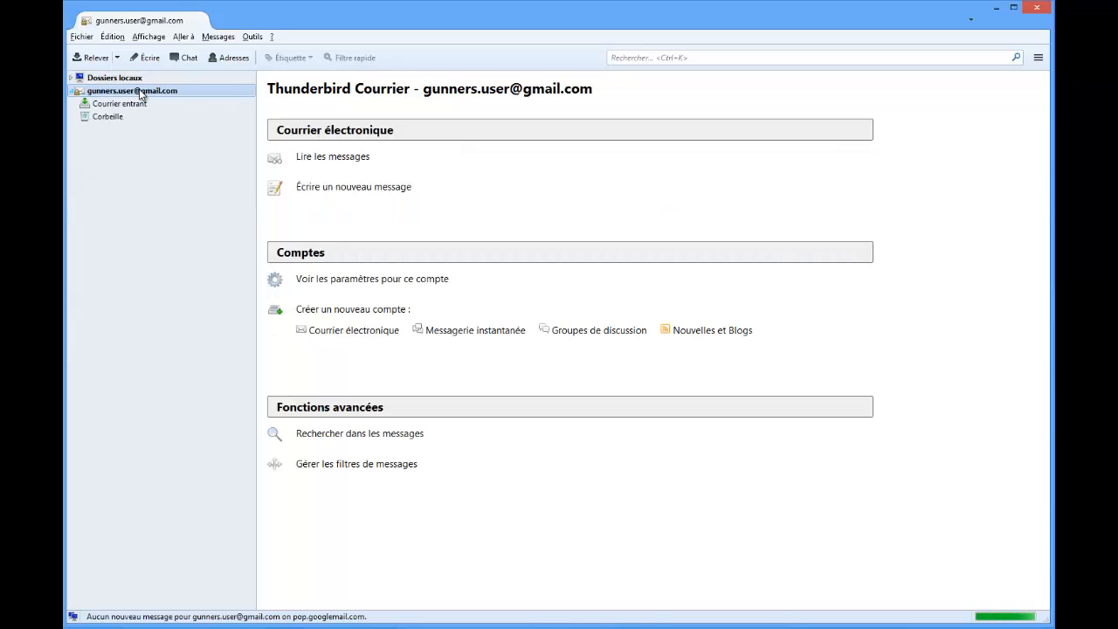
left_click(322, 158)
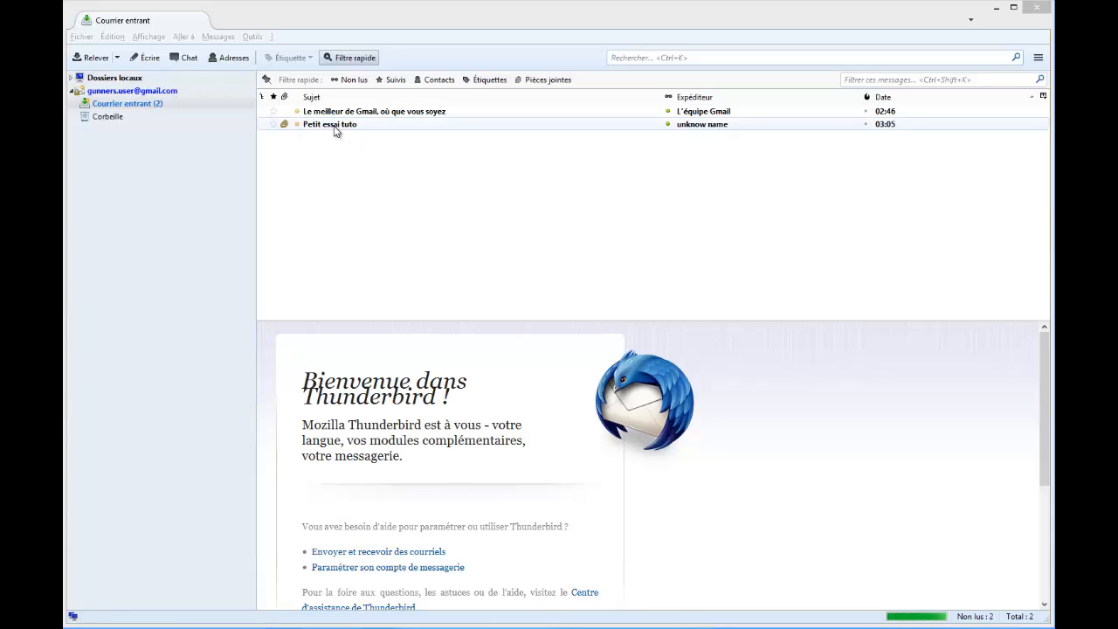
left_click(715, 96)
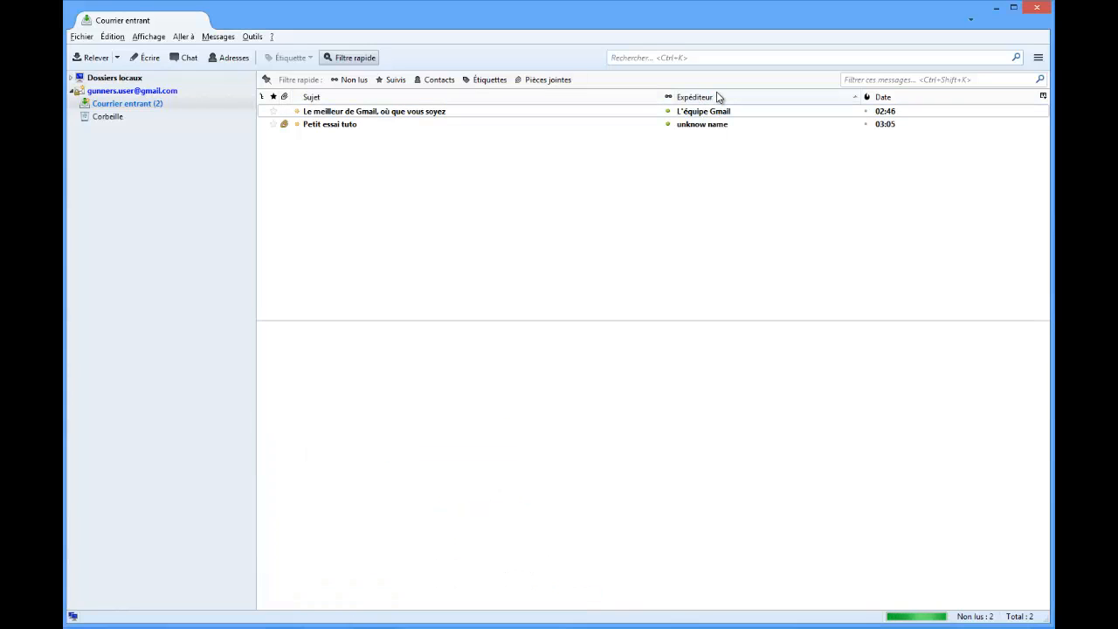
left_click(715, 97)
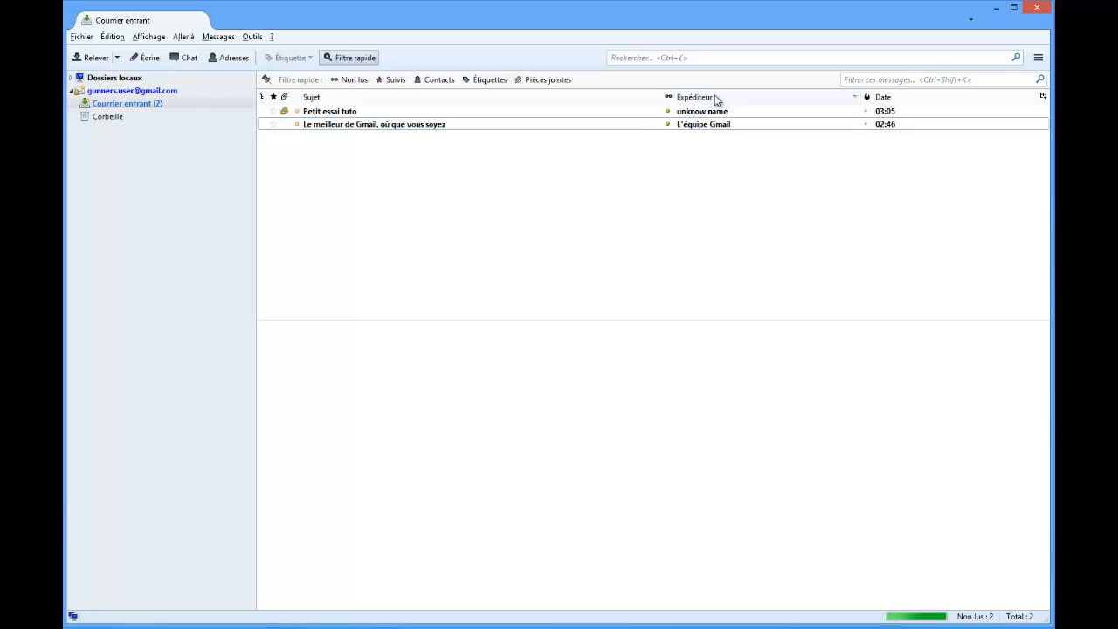
left_click(715, 97)
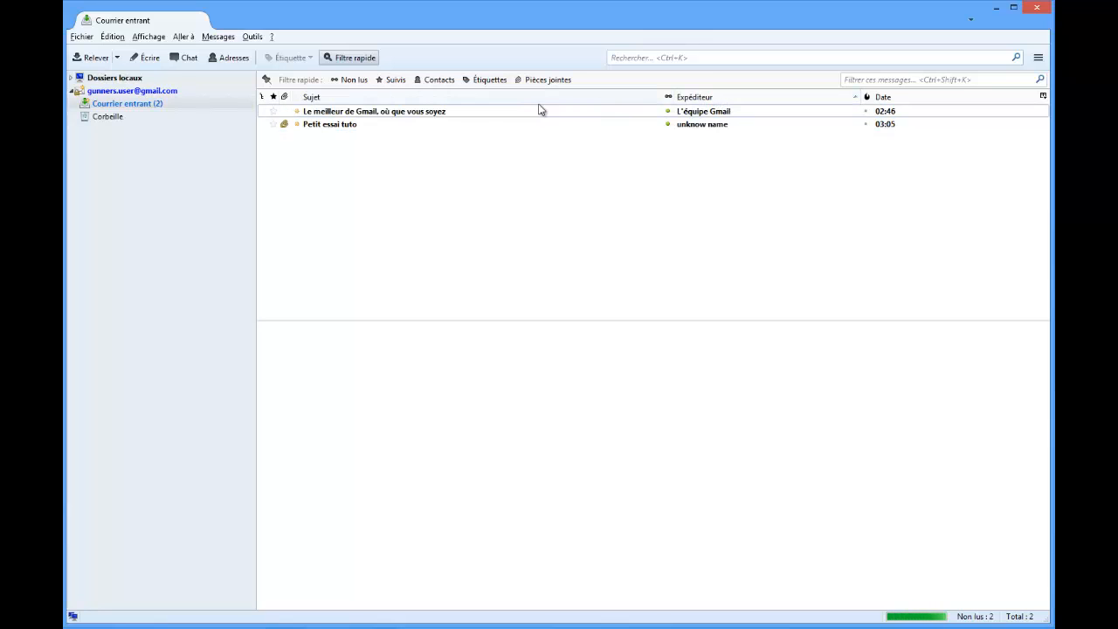
Sort the incoming messages by subject, and reorder them by date with the newest first.
left_click(357, 96)
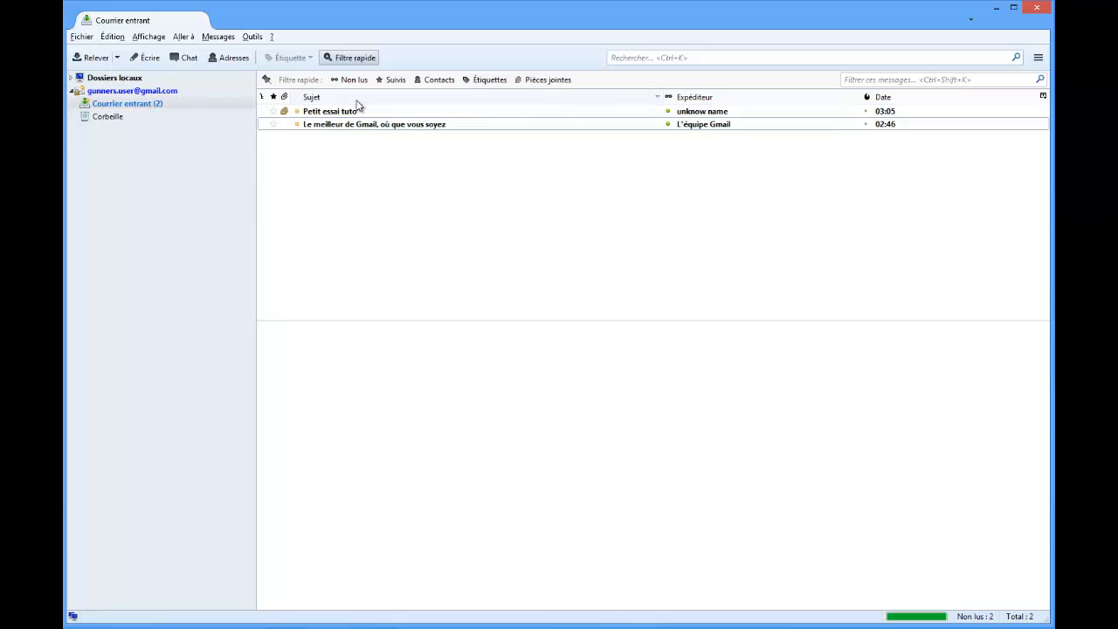
left_click(899, 98)
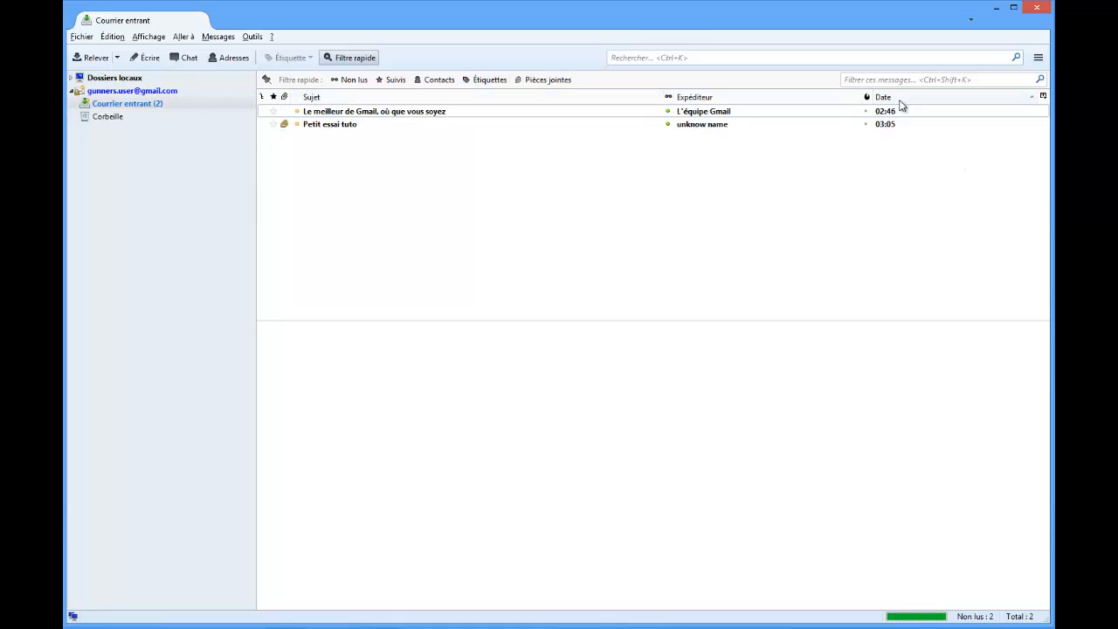
left_click(899, 100)
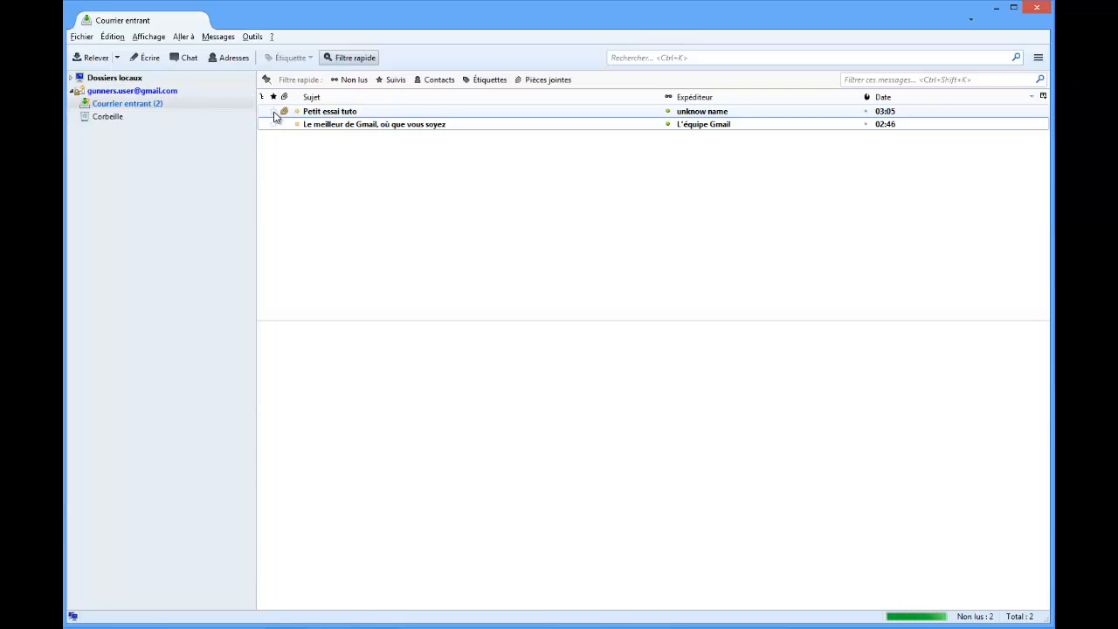
Try the Suivis quick filter on the starred "Petit essai tuto" message, and remove both the filter and the star.
left_click(393, 79)
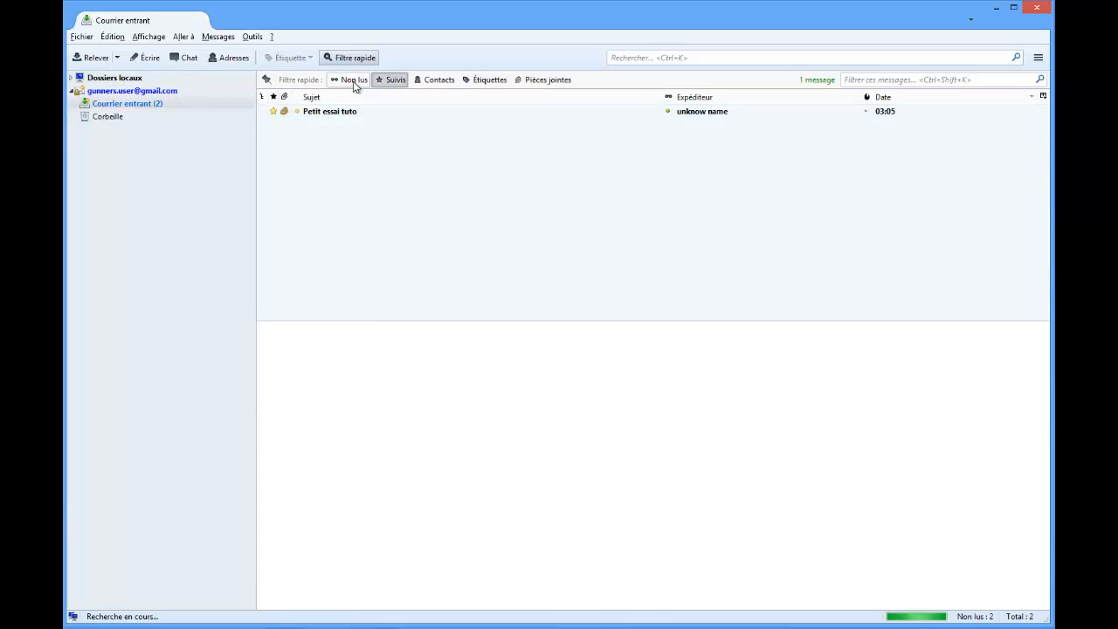
left_click(391, 80)
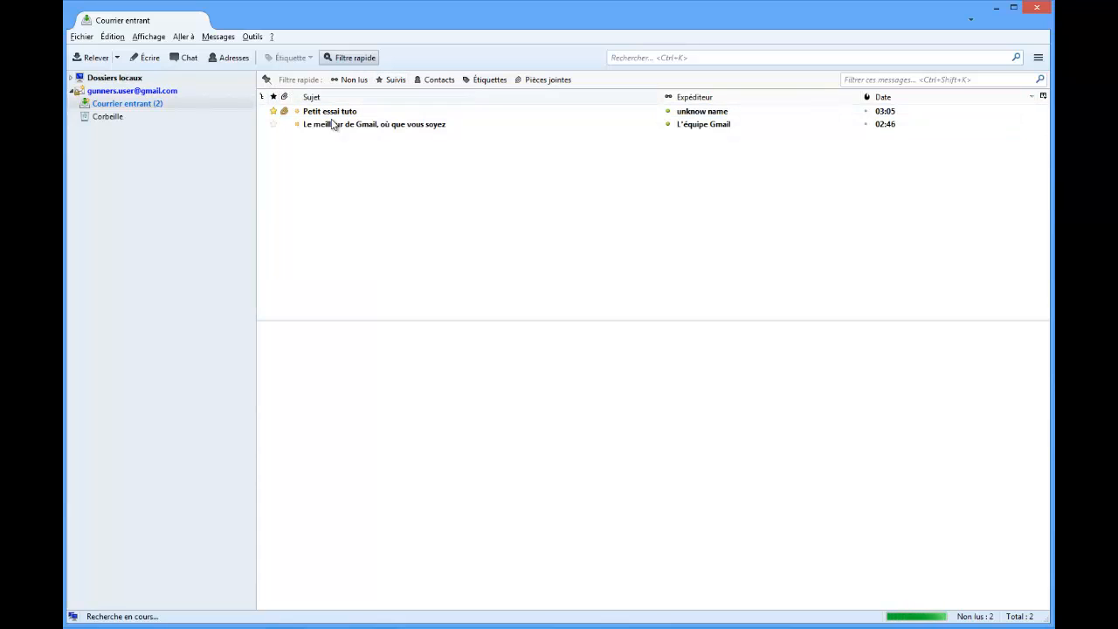
left_click(272, 111)
Preview the "Petit essai tuto" message and read its body through to the closing line.
left_click(326, 114)
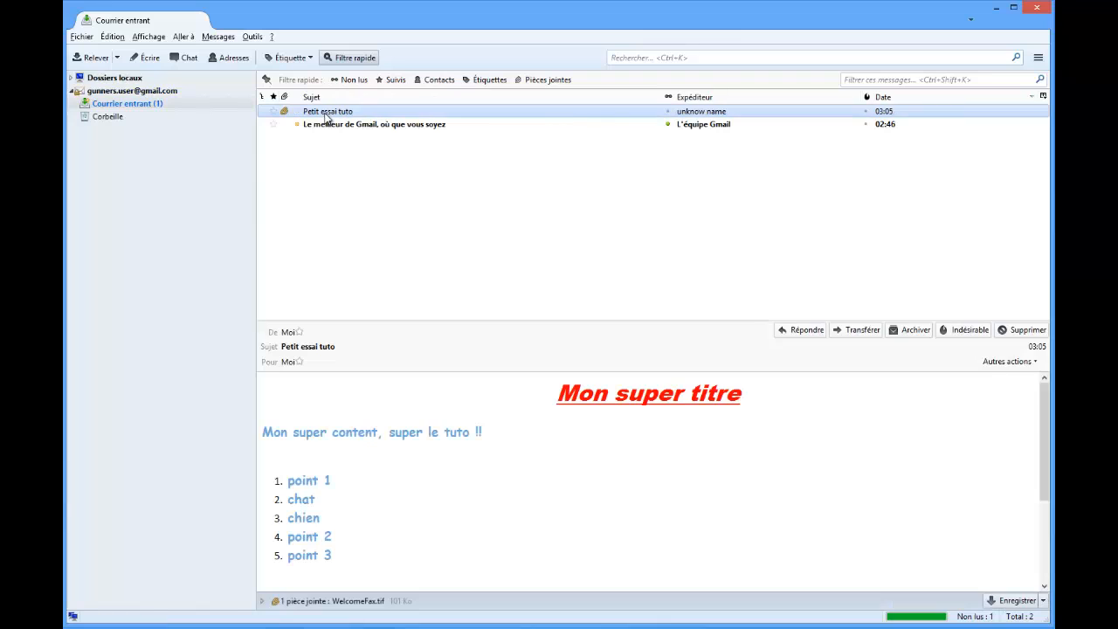
scroll(438, 447, "down", 3)
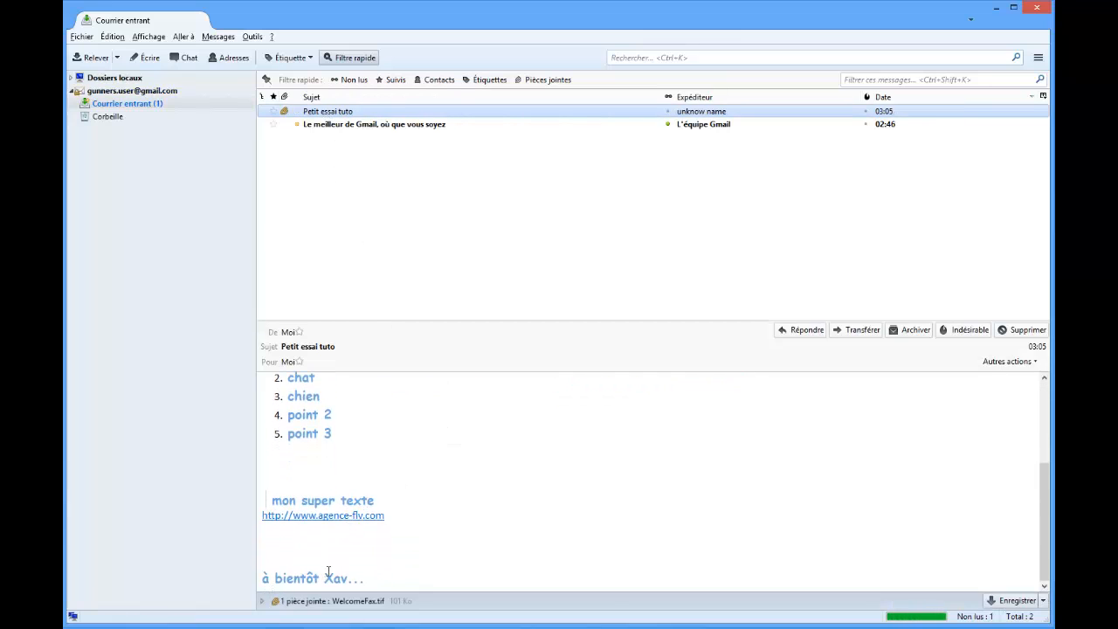
scroll(328, 572, "up", 3)
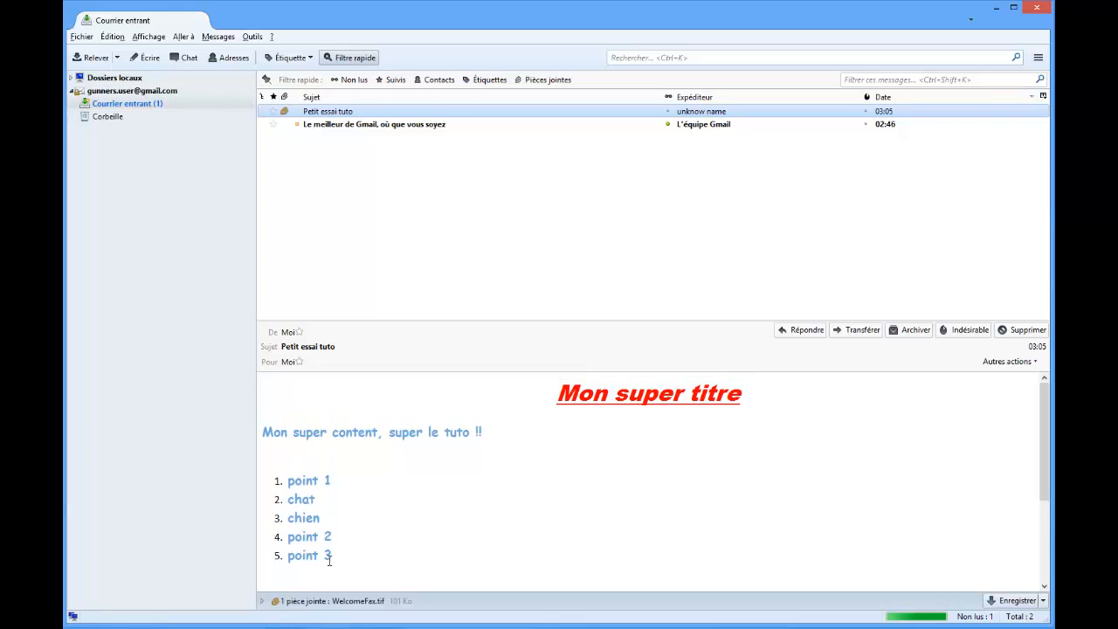
scroll(329, 560, "down", 3)
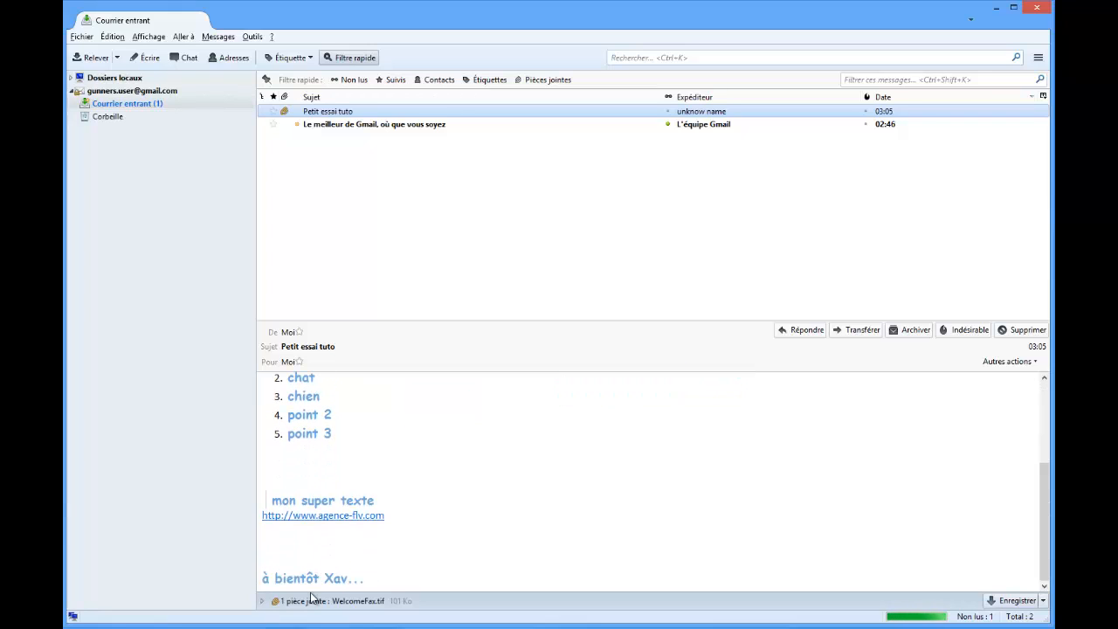
Examine the options for opening, saving, detaching or deleting the message's WelcomeFax.tif attachment, without applying any.
left_click(356, 601)
left_click(1043, 601)
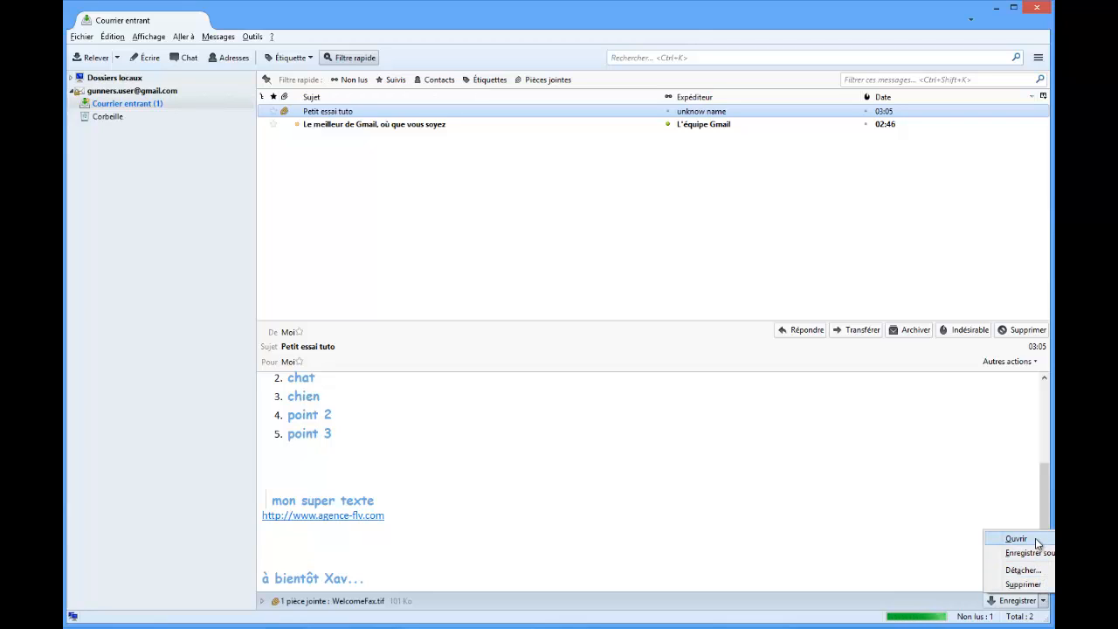
left_click(514, 532)
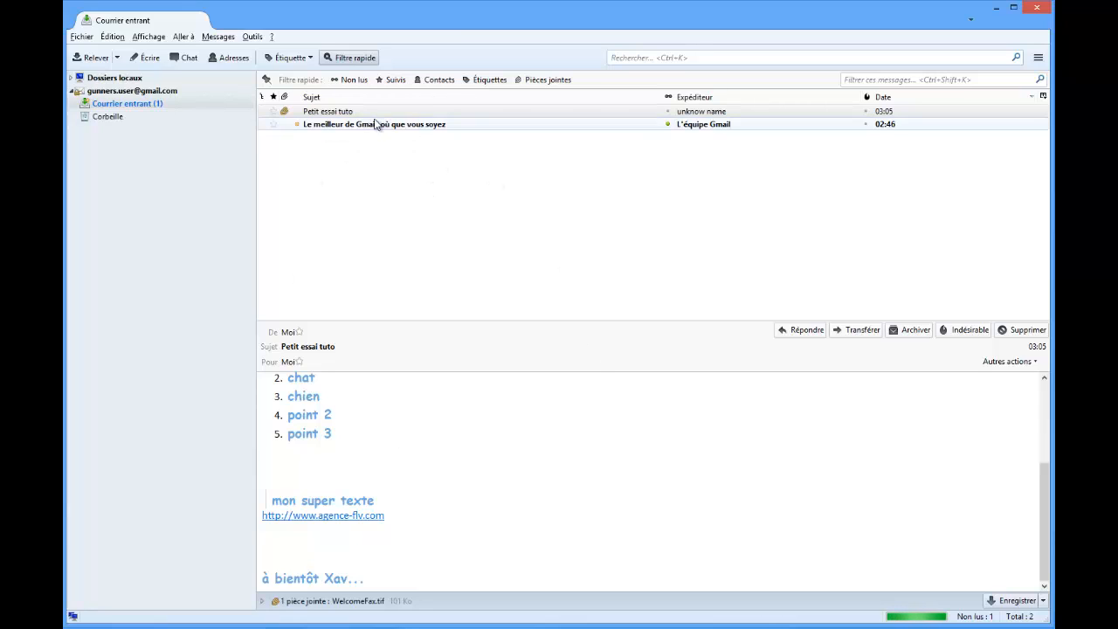
Open the "Petit essai tuto" message in its own tab for full-size reading.
left_click(342, 111)
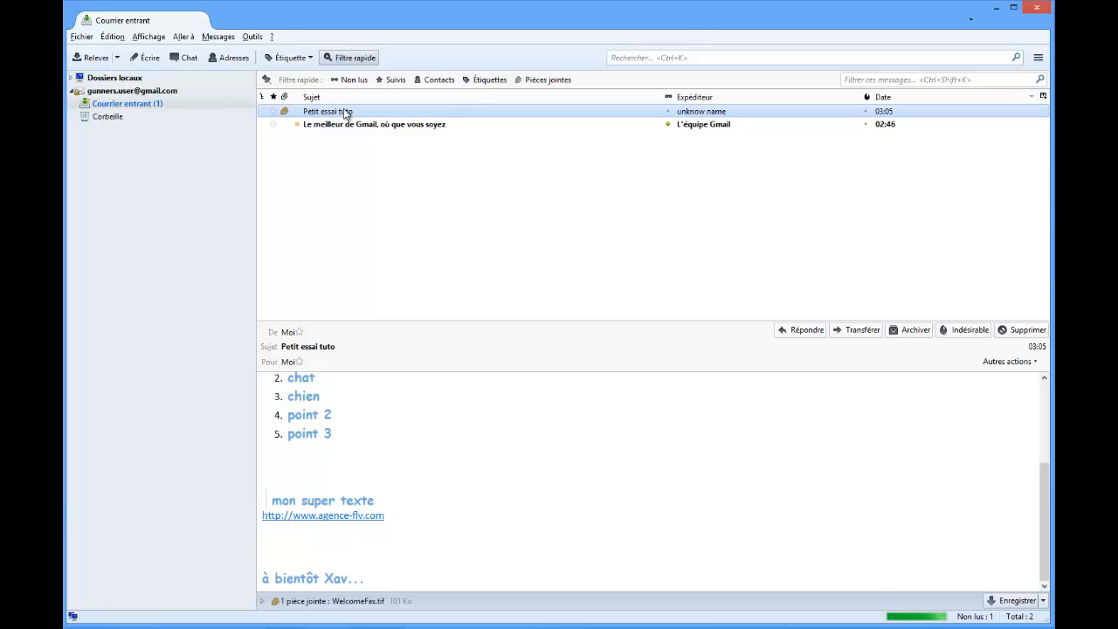
double_click(345, 111)
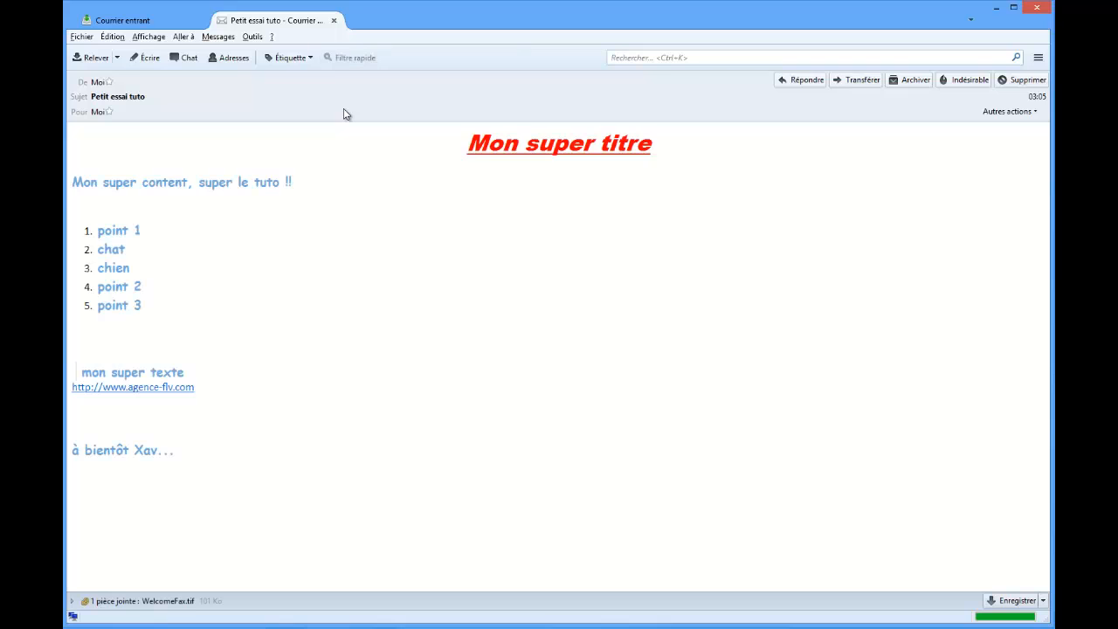
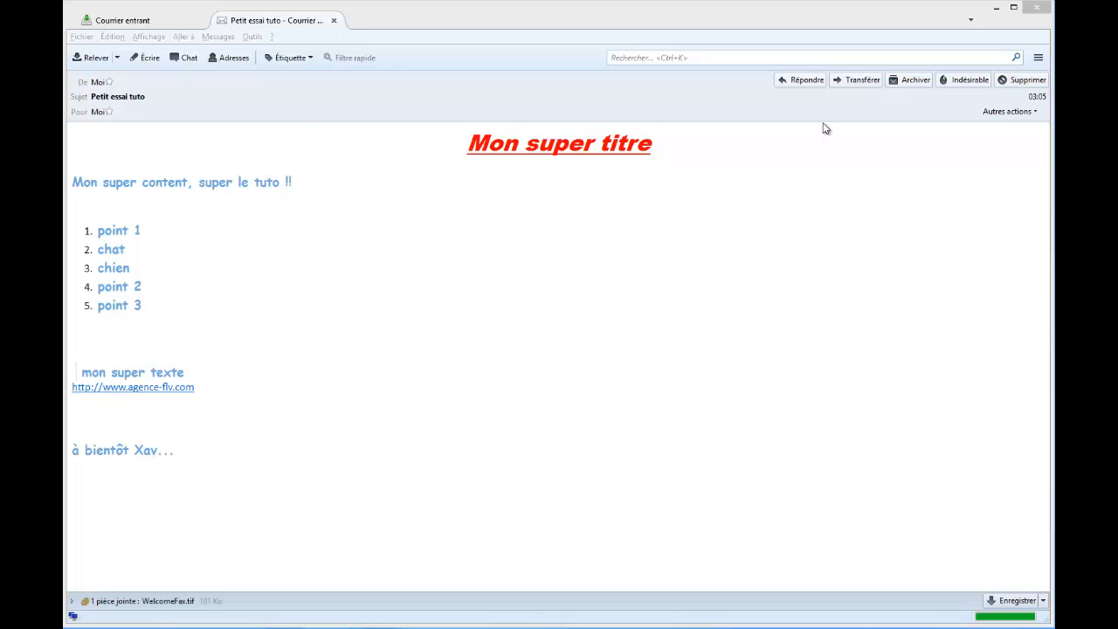
Start a reply to the "Petit essai tuto" message and write "ma super réponse" with blank lines above the quoted text.
left_click(796, 80)
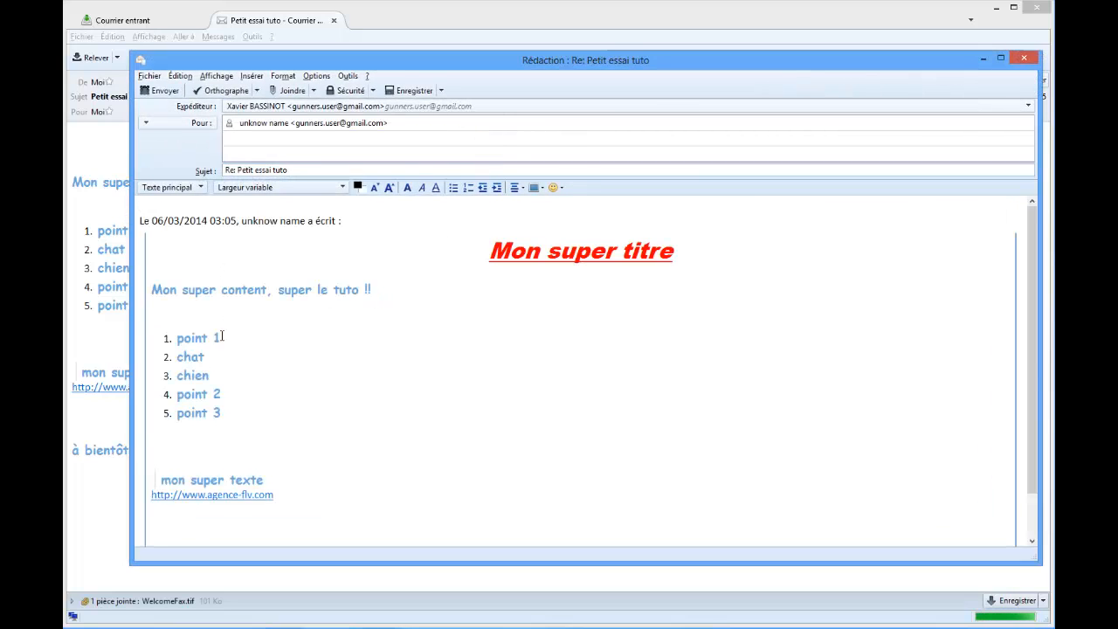
scroll(210, 345, "down", 1)
scroll(208, 347, "up", 1)
scroll(244, 444, "down", 2)
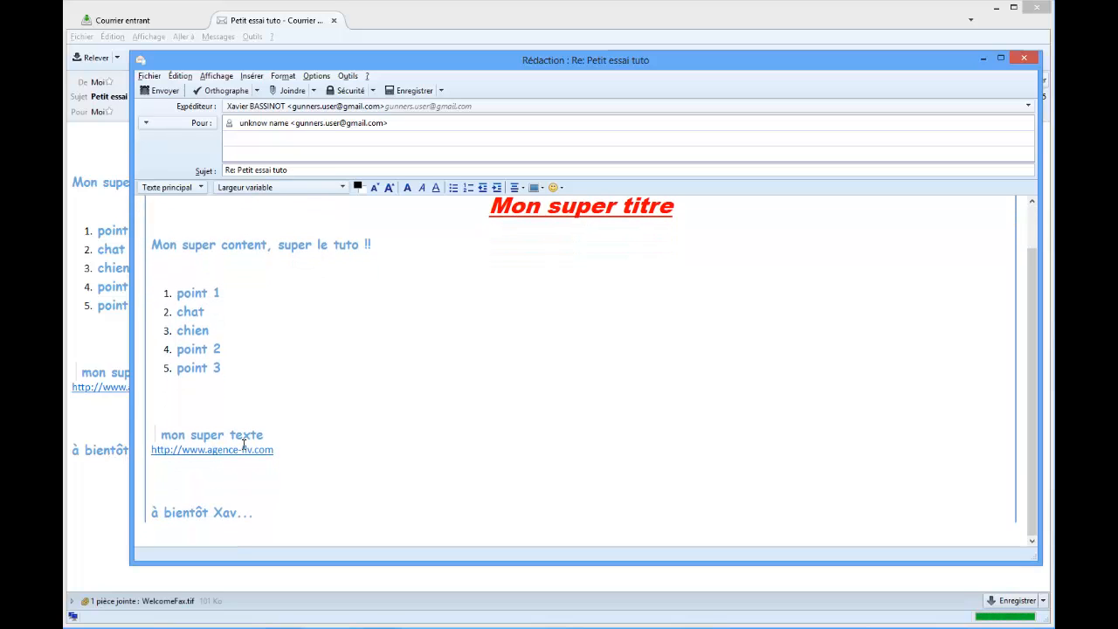
scroll(254, 479, "up", 2)
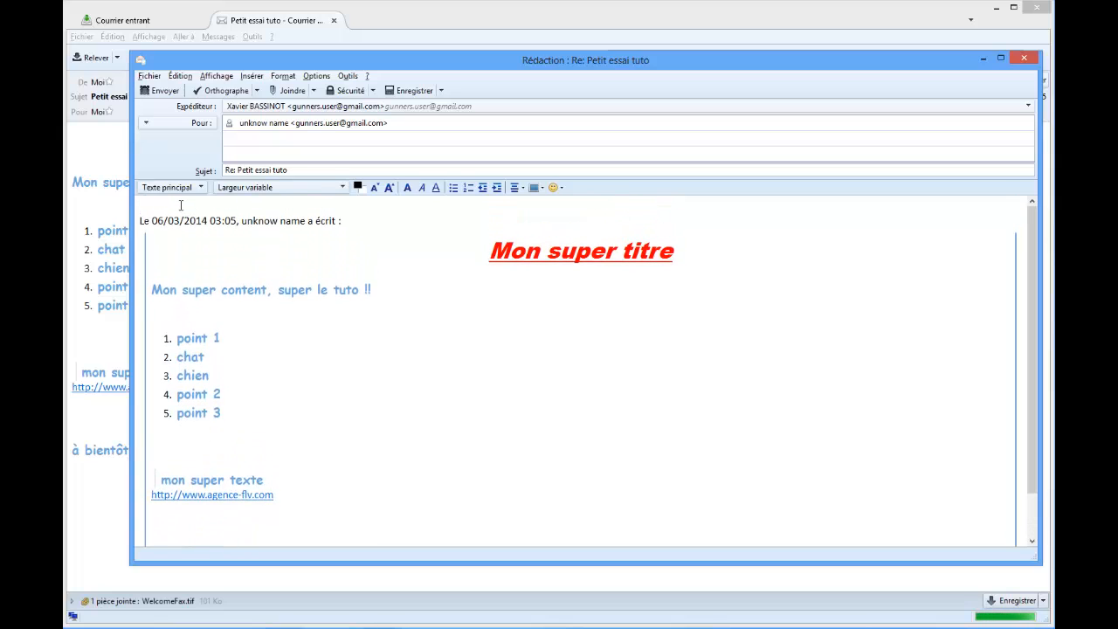
type("ma super réponse")
key("Return")
key("Return")
key("Return")
key("Return")
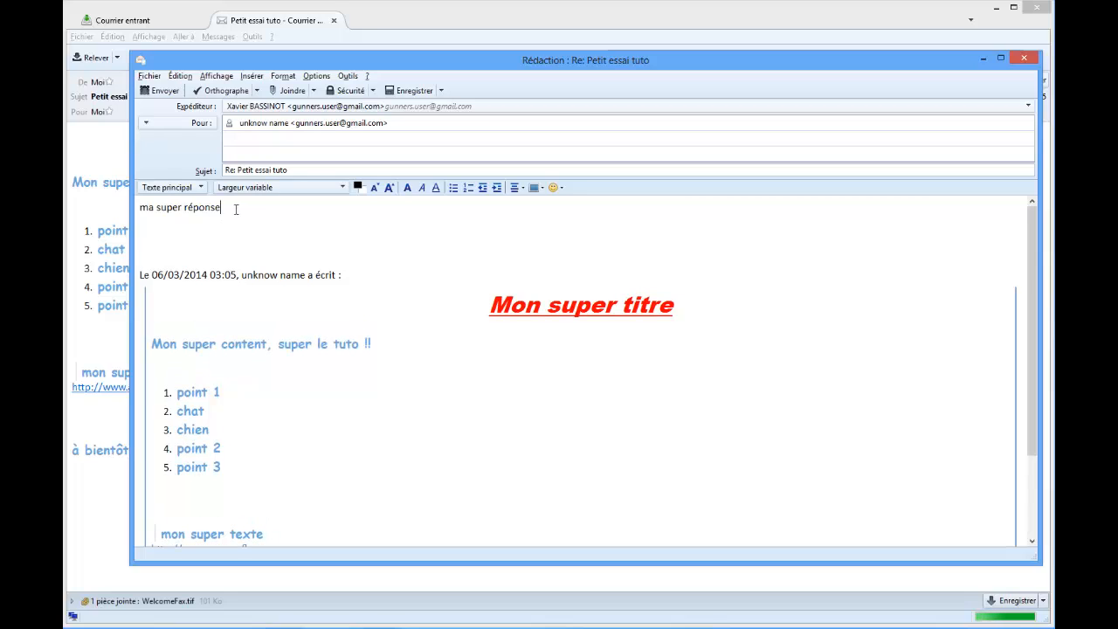
Review the reply's text, sender and recipient fields, change its subject to "Re : Petit essai tuto", and send it.
left_click_drag(236, 209, 141, 206)
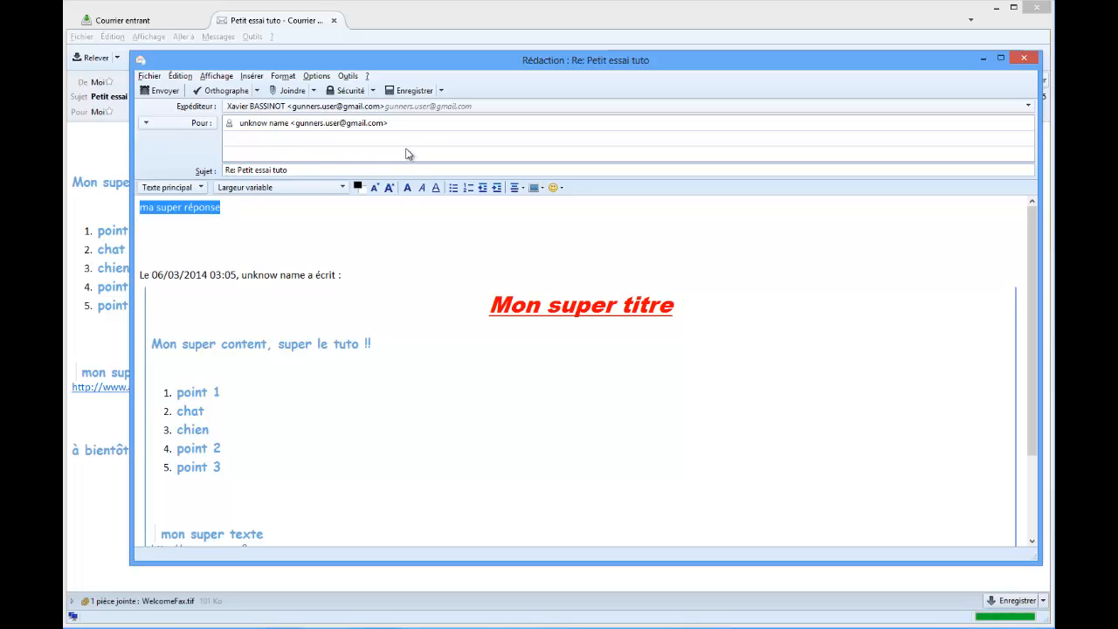
left_click(1027, 105)
left_click(1027, 107)
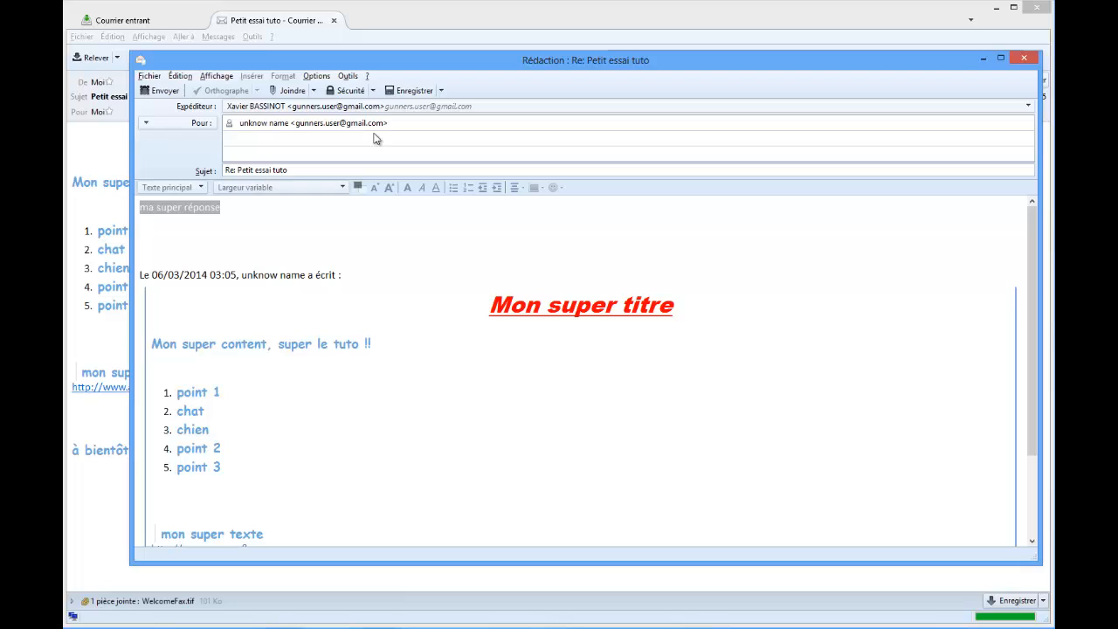
left_click(364, 134)
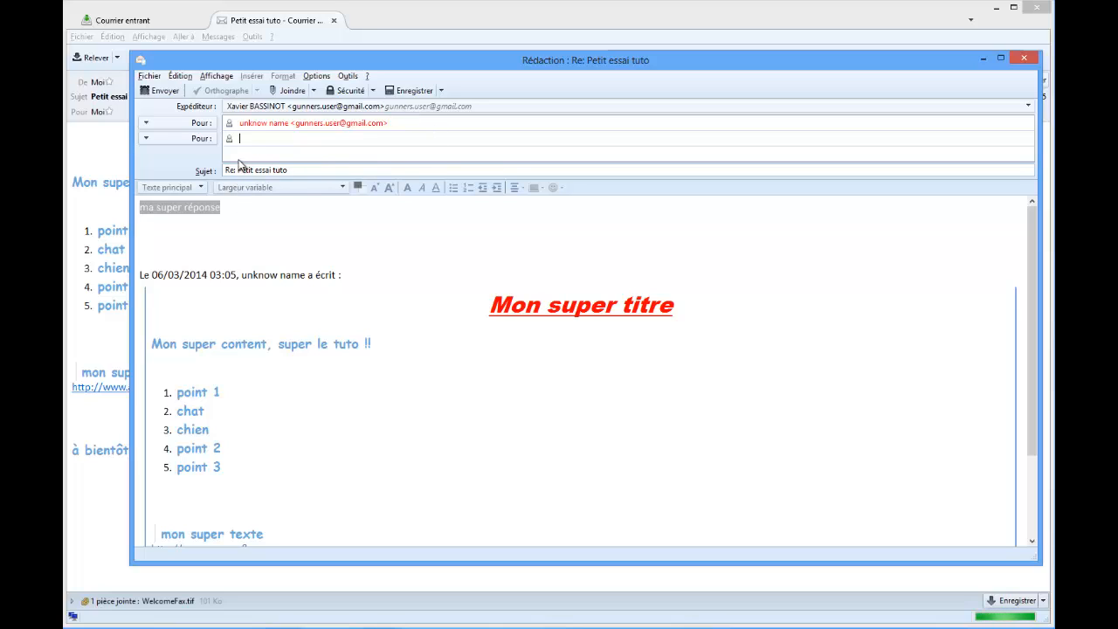
left_click(305, 172)
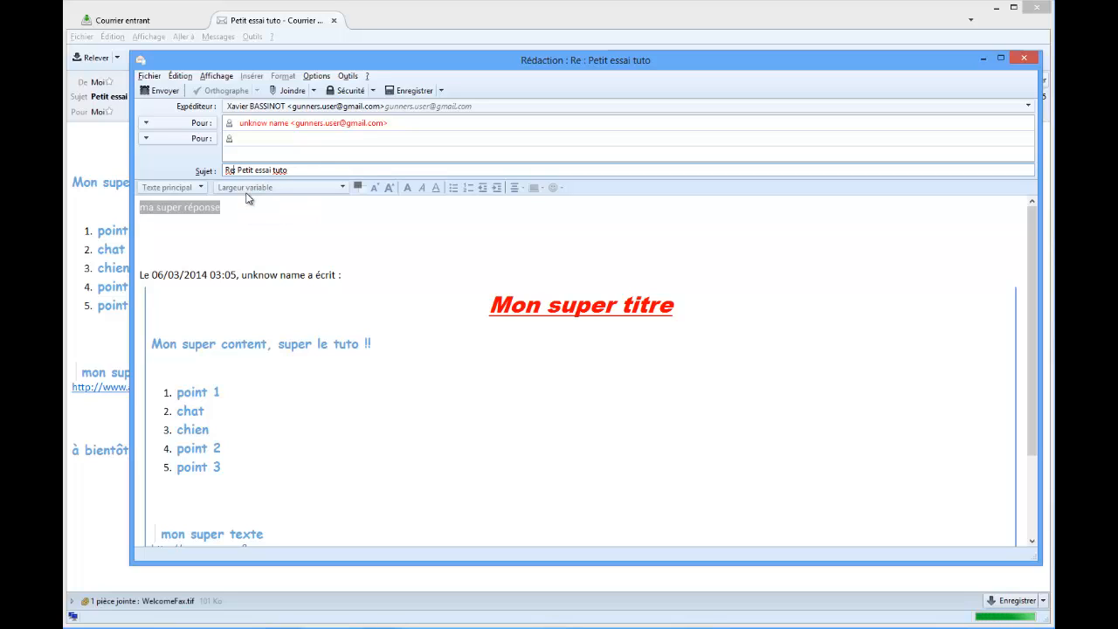
left_click(166, 95)
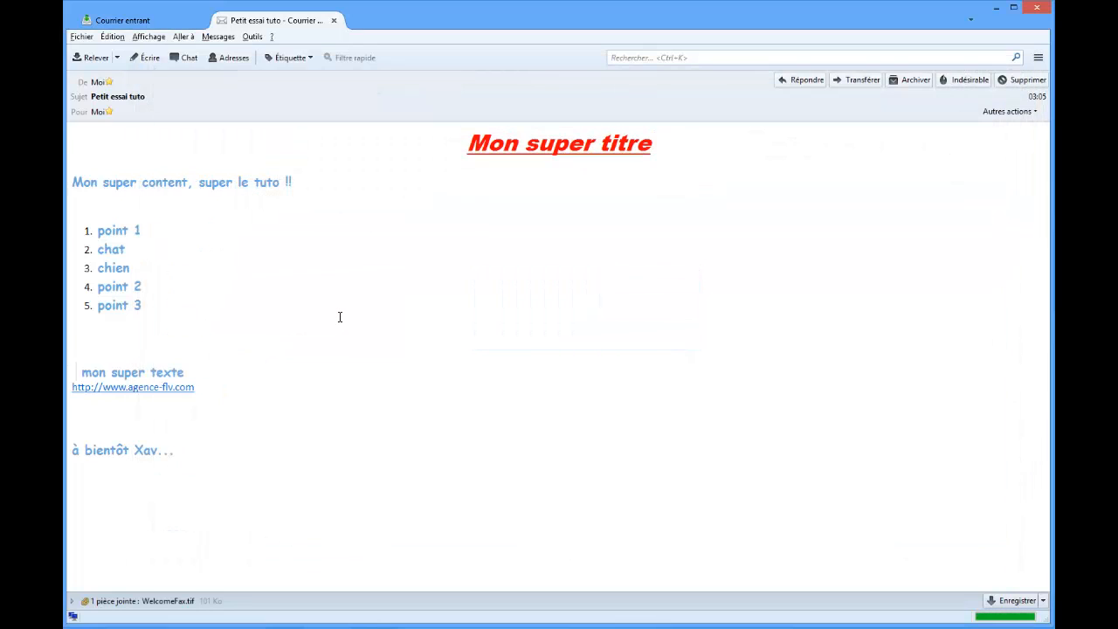
Close the original message's tab, fetch new mail, and open the received "Re : Petit essai tuto" message in its own tab.
left_click(332, 21)
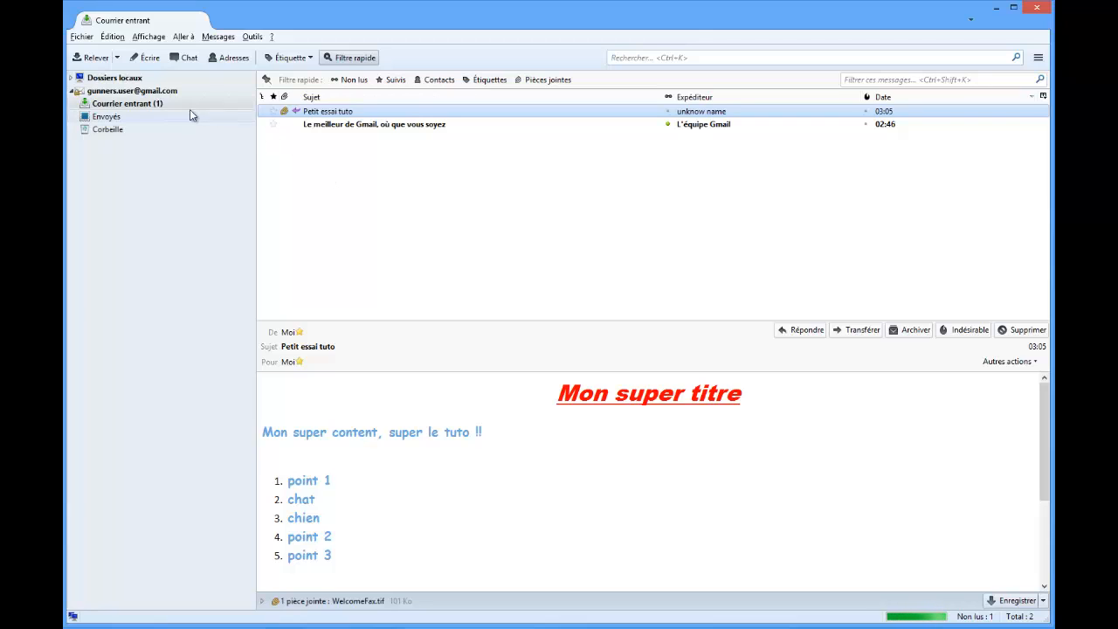
left_click(98, 59)
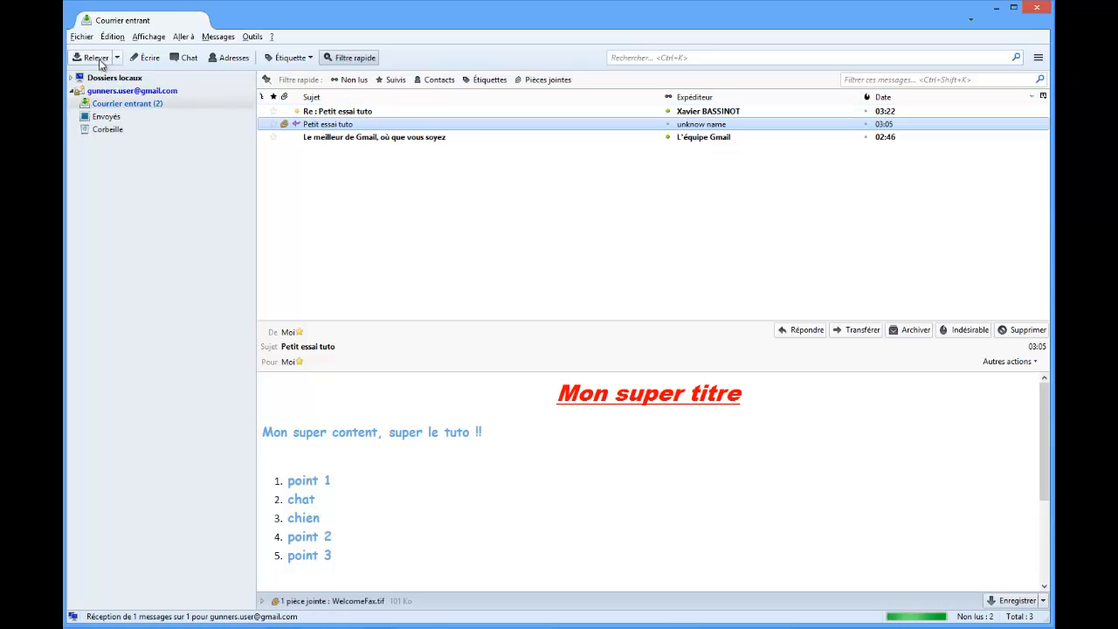
double_click(334, 113)
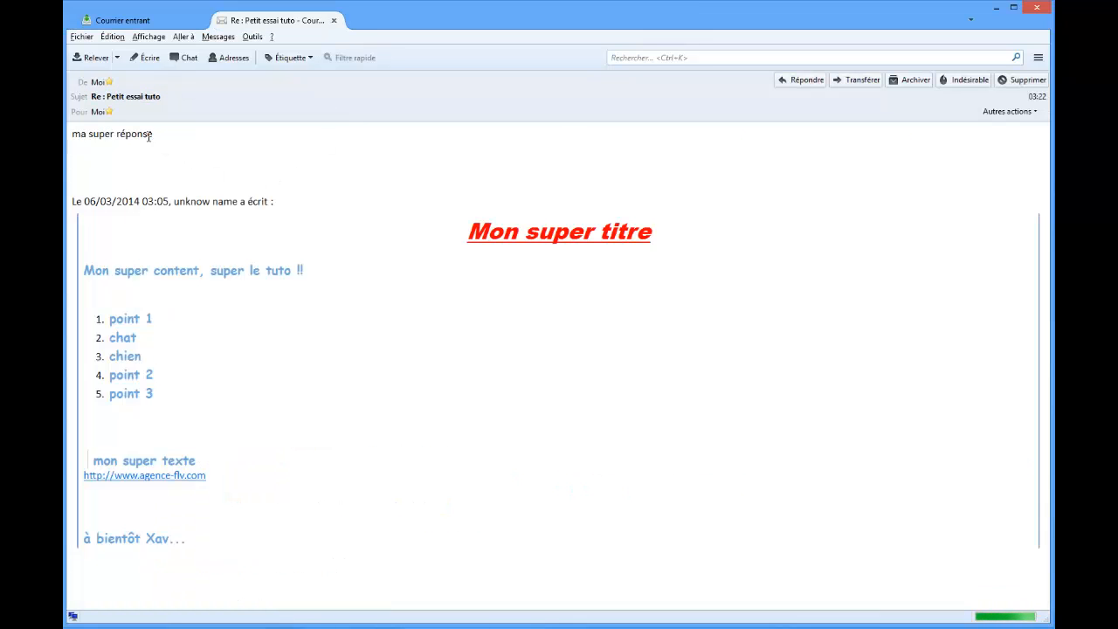
Examine the reply text and the attribution line above the quoted message, and close the message's tab.
left_click_drag(159, 138, 64, 140)
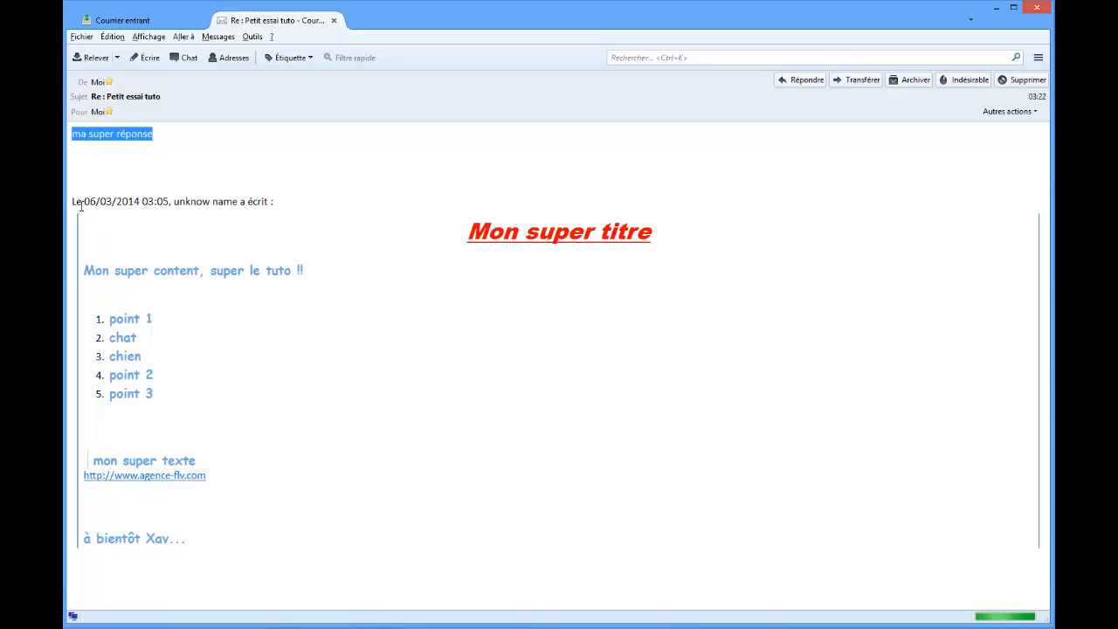
left_click_drag(81, 202, 300, 235)
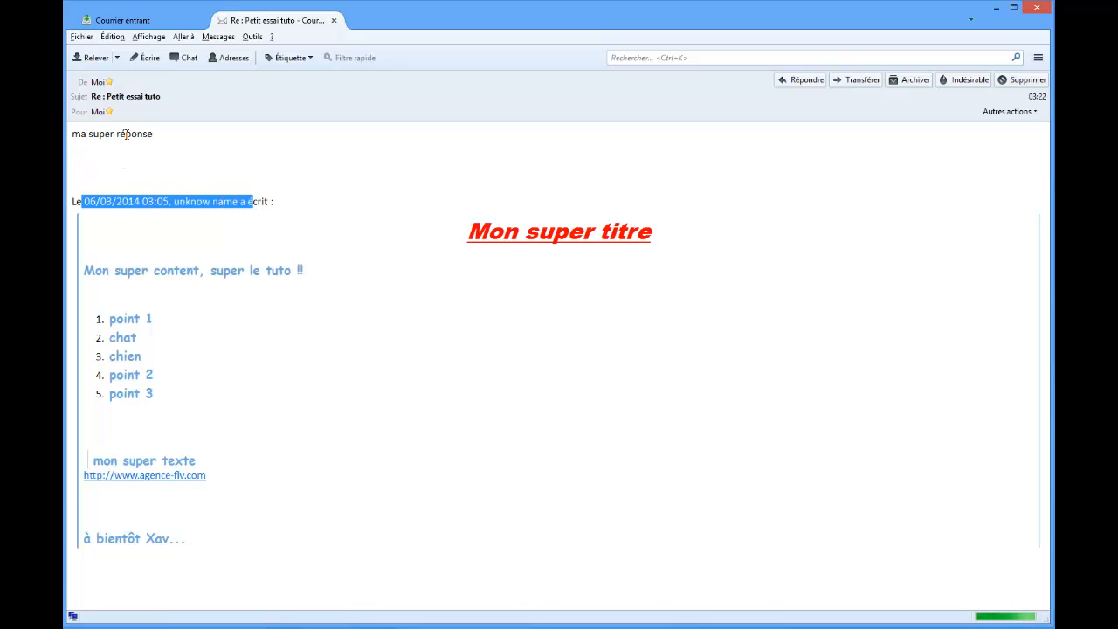
left_click(333, 20)
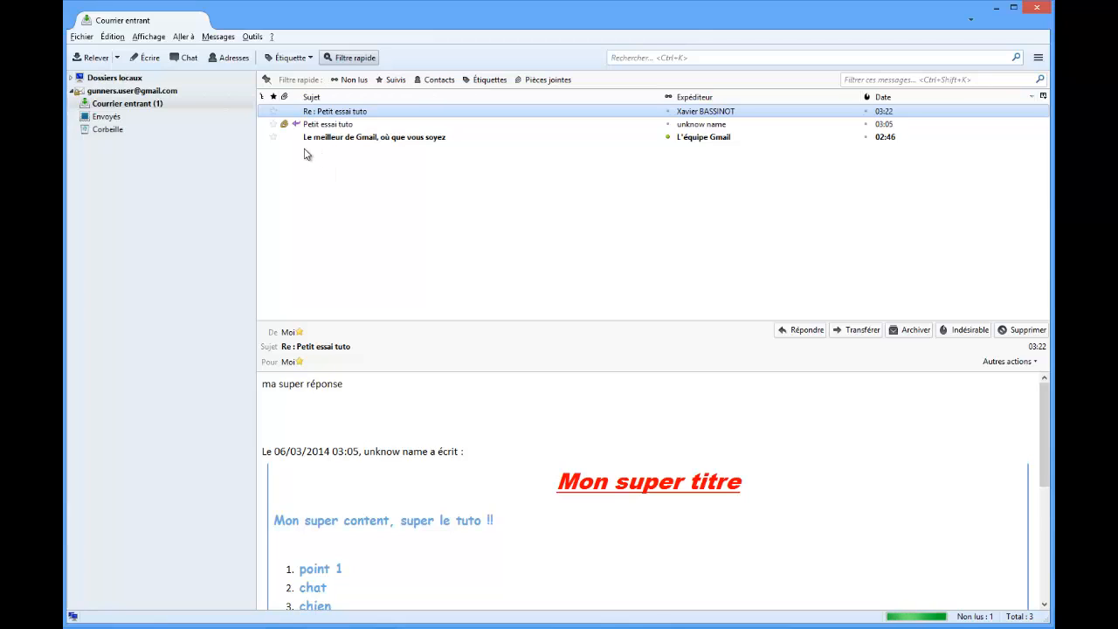
Start a new message addressed to the account's own Gmail address and, as a second recipient, the agency's contact e-mail.
left_click(148, 58)
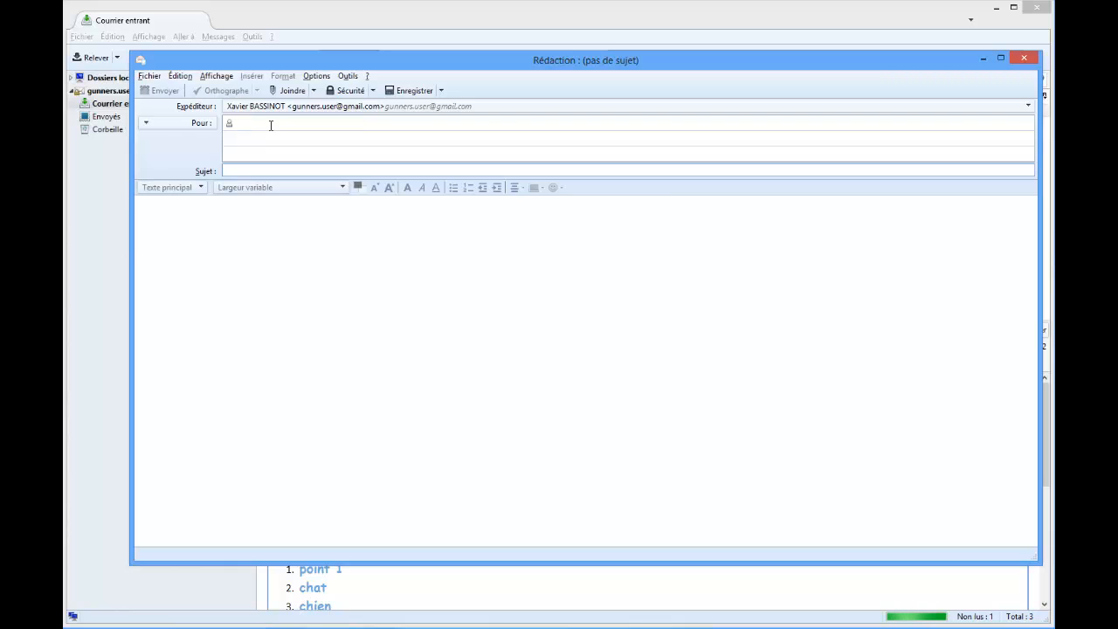
type("g")
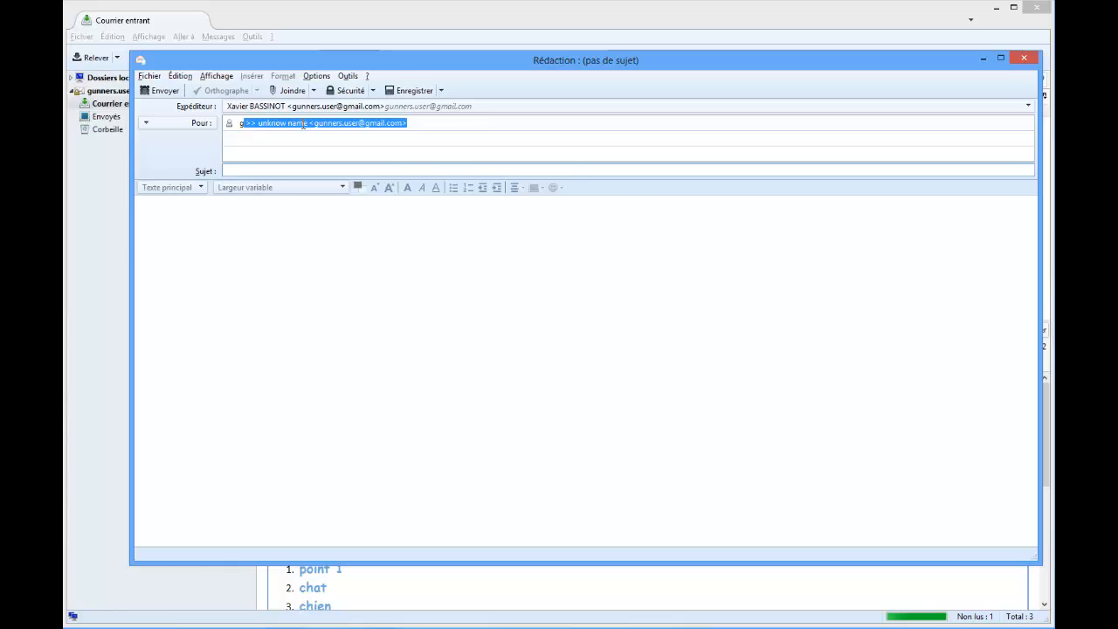
key("Return")
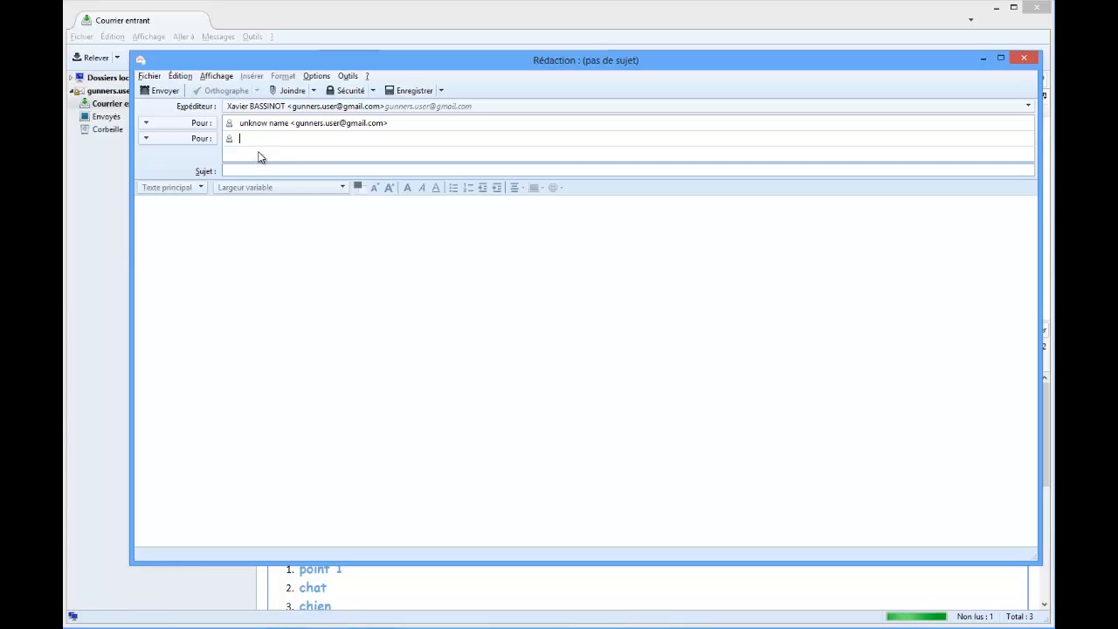
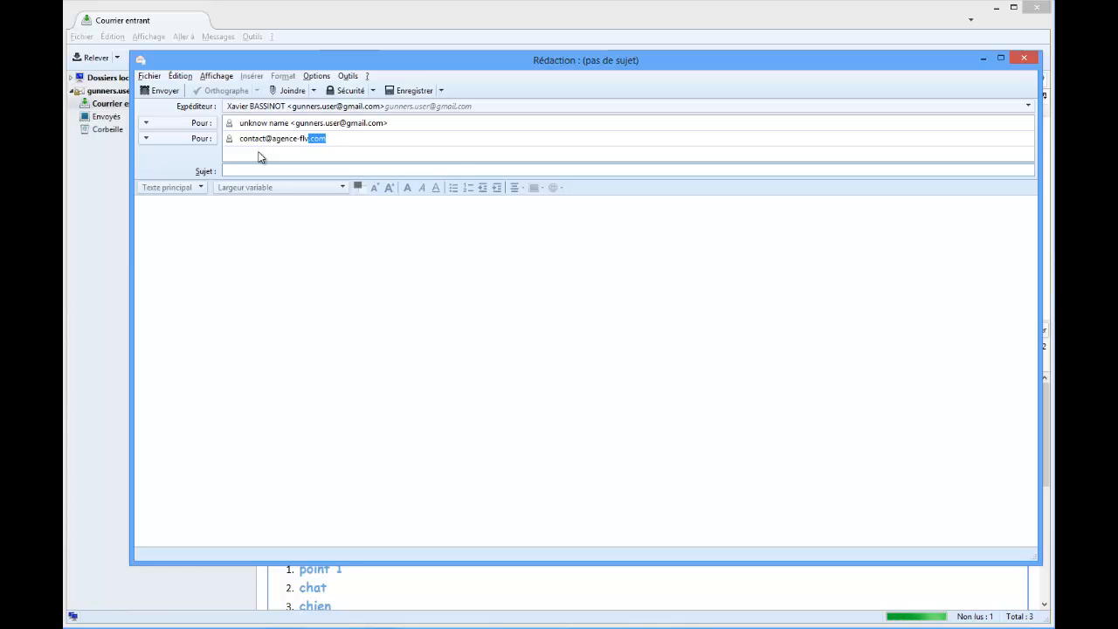
Set the new message's subject to "Mon super nouveau mail".
left_click(321, 172)
type("Mon")
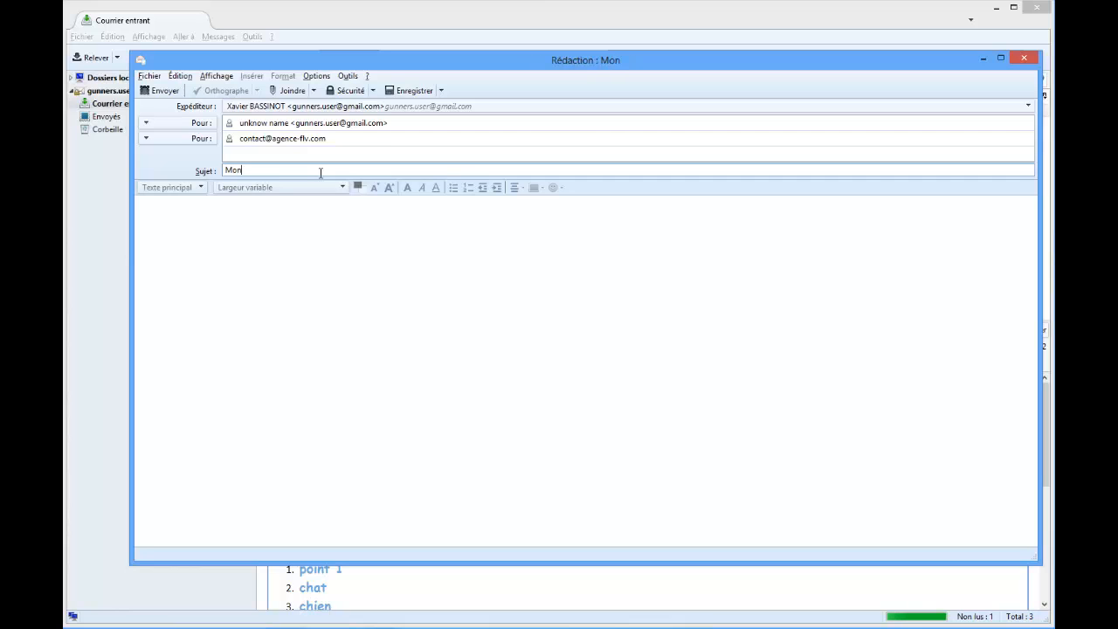
type(" super nouveau mi")
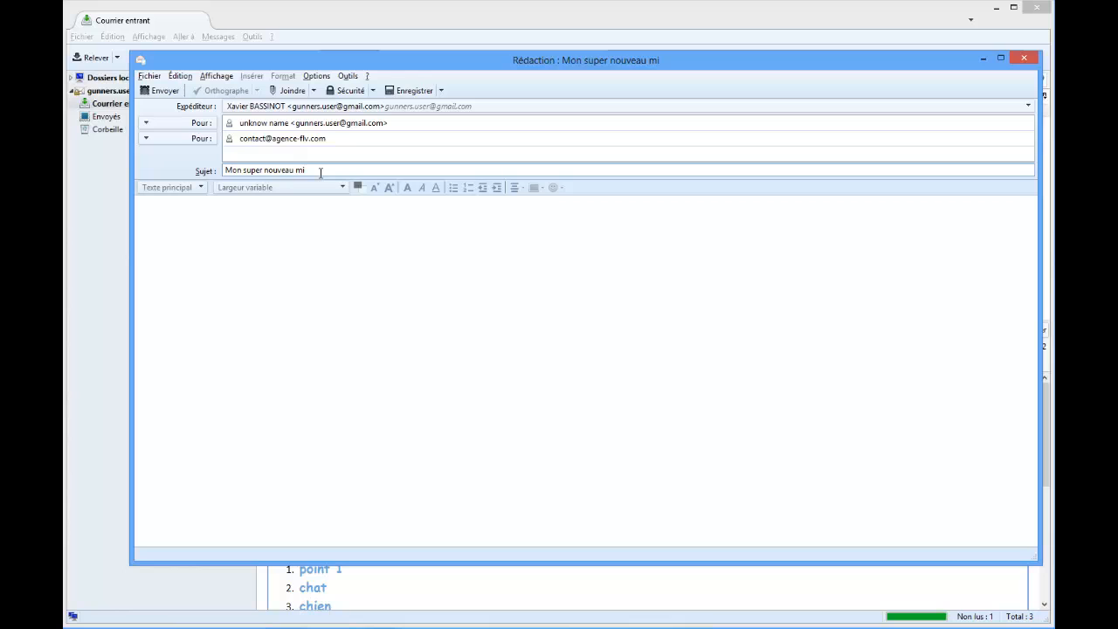
key("BackSpace")
type("ail")
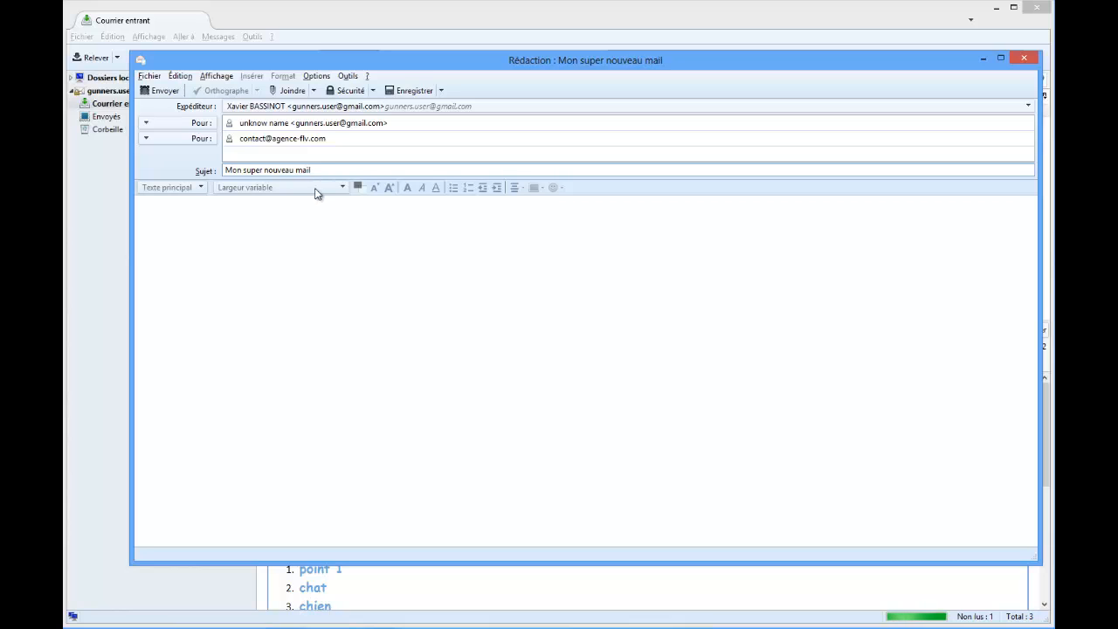
Write "Content" in the message body and duplicate it repeatedly to make several full lines of filler text.
left_click(303, 222)
type("Content")
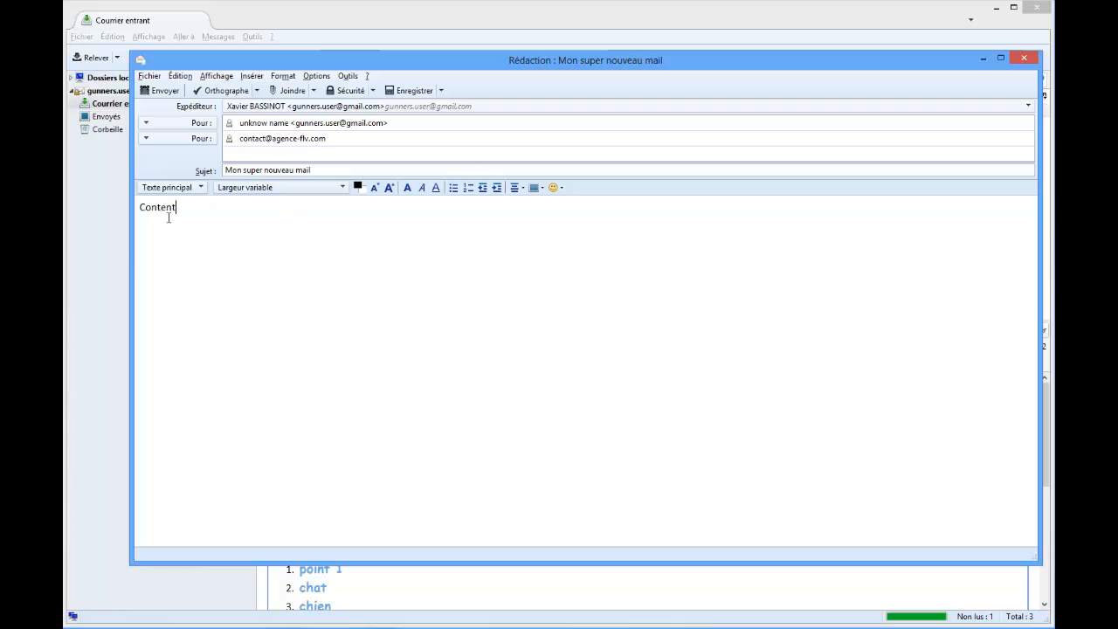
left_click_drag(167, 213, 113, 207)
left_click(203, 213)
key("ctrl+c")
key("ctrl+v")
key("ctrl+v")
key("ctrl+v")
key("ctrl+v")
key("ctrl+v")
key("ctrl+v")
key("ctrl+v")
key("ctrl+v")
key("ctrl+v")
key("ctrl+v")
key("ctrl+v")
key("ctrl+v")
key("ctrl+v")
key("ctrl+v")
key("ctrl+v")
key("ctrl+v")
key("ctrl+v")
key("ctrl+v")
key("ctrl+v")
key("ctrl+v")
key("ctrl+v")
key("ctrl+v")
key("ctrl+v")
key("ctrl+v")
key("ctrl+v")
key("ctrl+v")
key("ctrl+v")
key("ctrl+v")
key("ctrl+v")
key("ctrl+v")
key("ctrl+v")
key("ctrl+v")
key("ctrl+v")
key("ctrl+v")
key("ctrl+v")
key("ctrl+v")
key("ctrl+v")
key("ctrl+v")
key("ctrl+v")
key("ctrl+v")
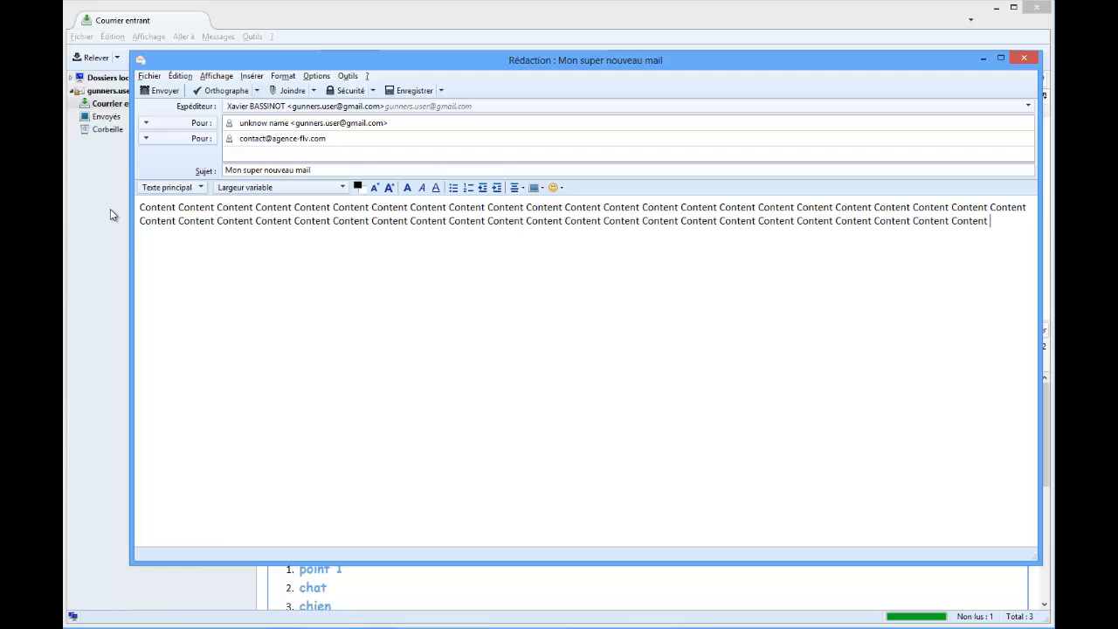
key("ctrl+v")
key("ctrl+v")
key("ctrl+v")
key("ctrl+v")
key("ctrl+v")
key("ctrl+v")
key("ctrl+v")
key("ctrl+v")
key("ctrl+v")
key("ctrl+v")
key("ctrl+v")
key("ctrl+v")
key("ctrl+v")
key("ctrl+v")
key("ctrl+v")
key("ctrl+v")
key("ctrl+v")
key("ctrl+v")
key("ctrl+v")
key("ctrl+v")
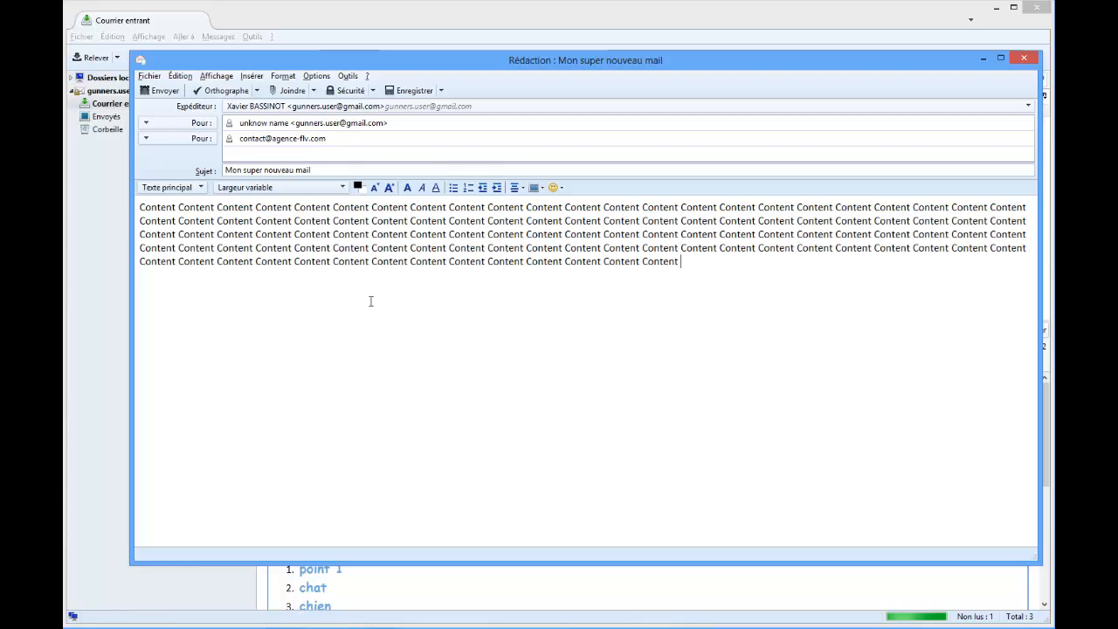
Copy the entire body text and paste it repeatedly until the message spans several screens.
key("ctrl+a")
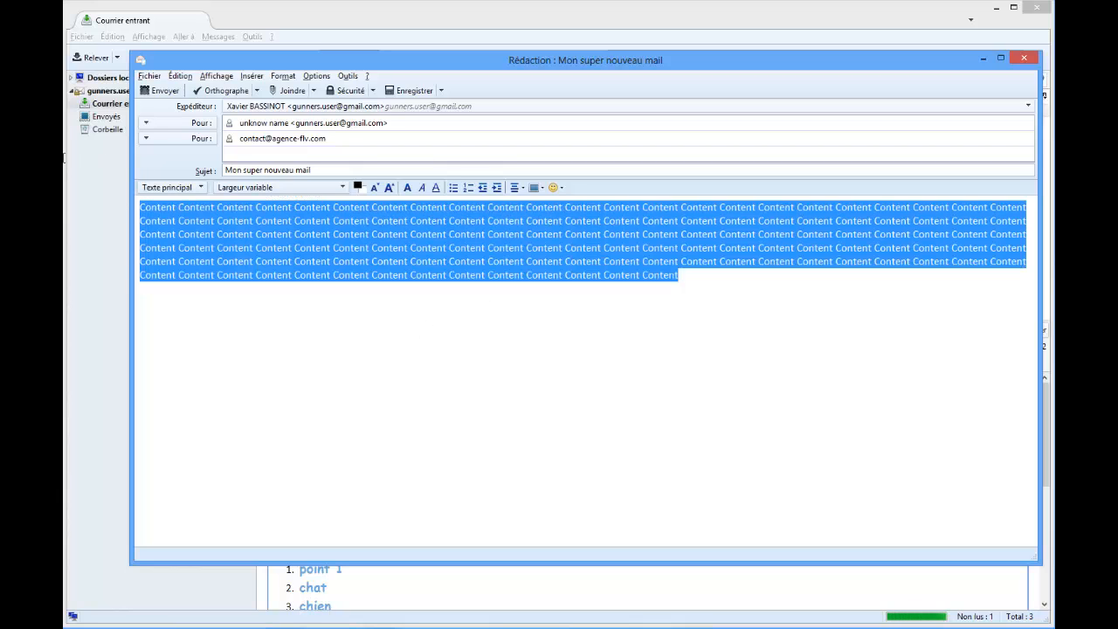
key("ctrl+c")
key("ctrl+v")
key("ctrl+v")
key("ctrl+v")
key("ctrl+v")
key("ctrl+v")
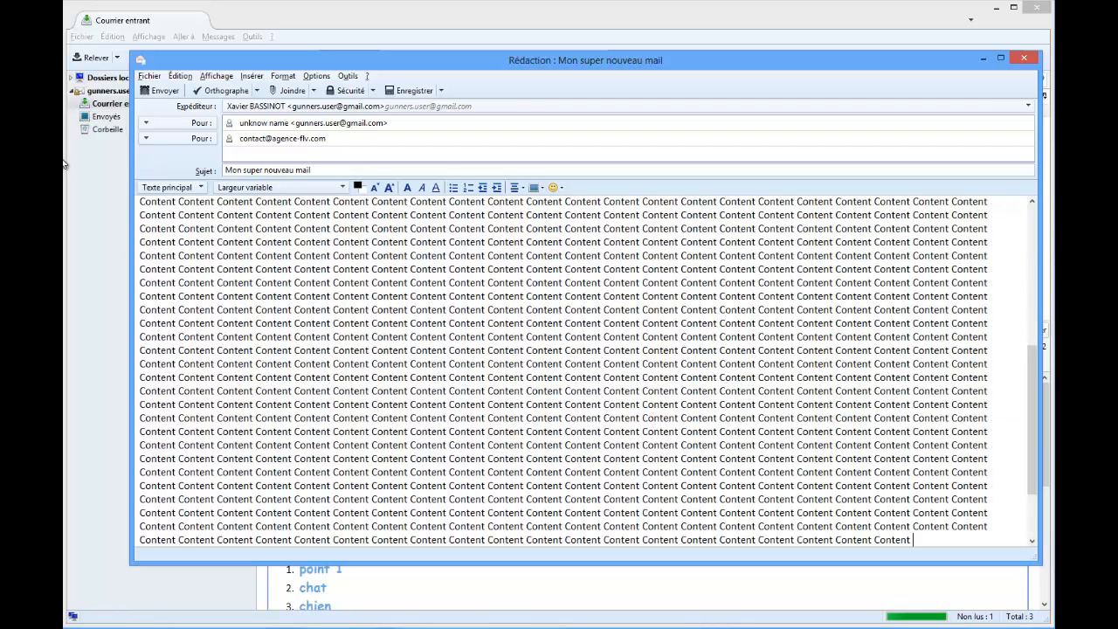
Split the filler text into paragraphs separated by blank lines, once near the end and three times near the beginning.
left_click(416, 228)
key("Return")
key("Return")
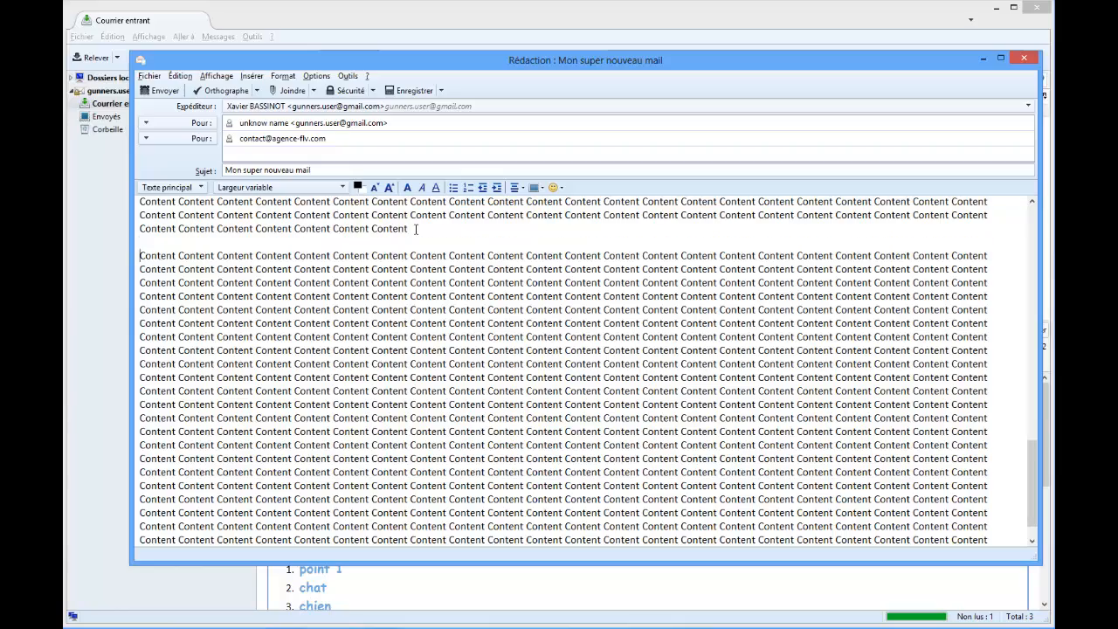
scroll(464, 246, "up", 17)
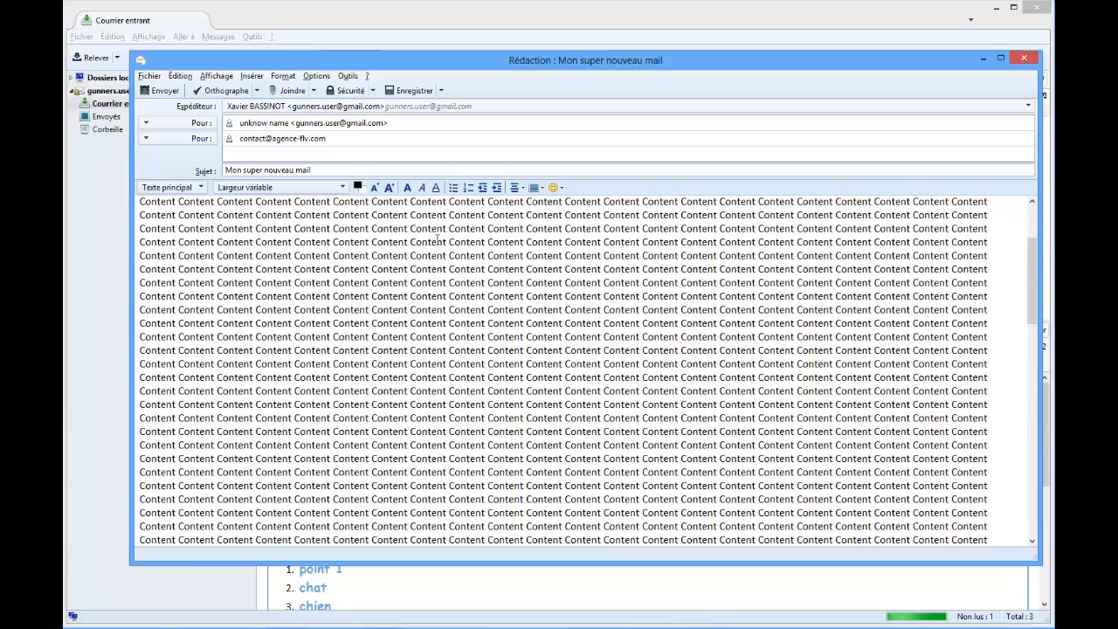
scroll(441, 242, "up", 1)
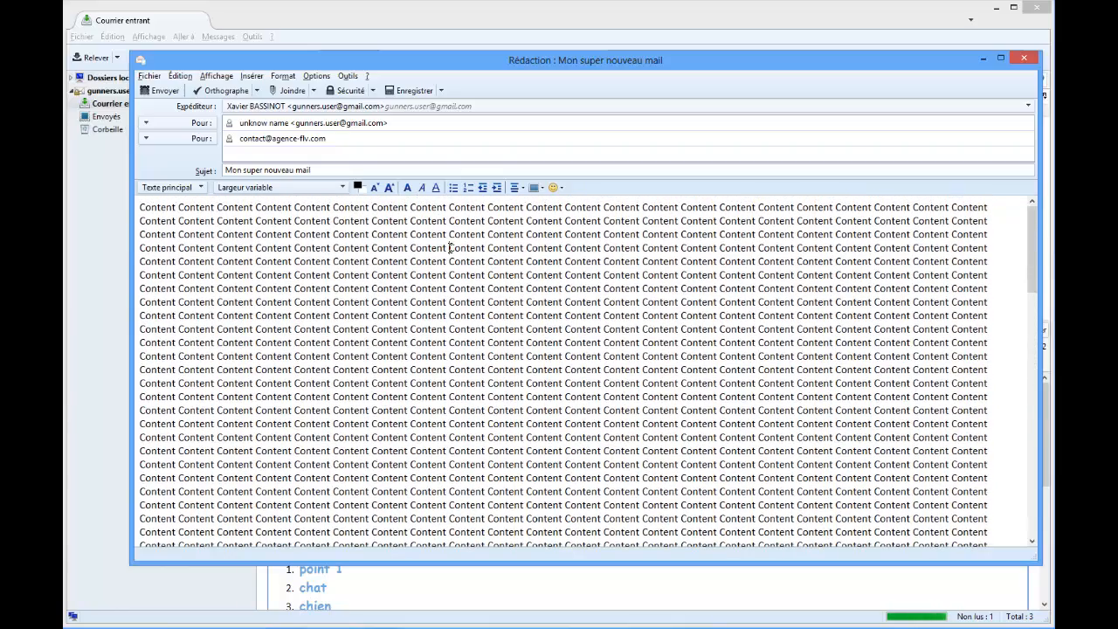
left_click(449, 247)
key("Return")
key("Return")
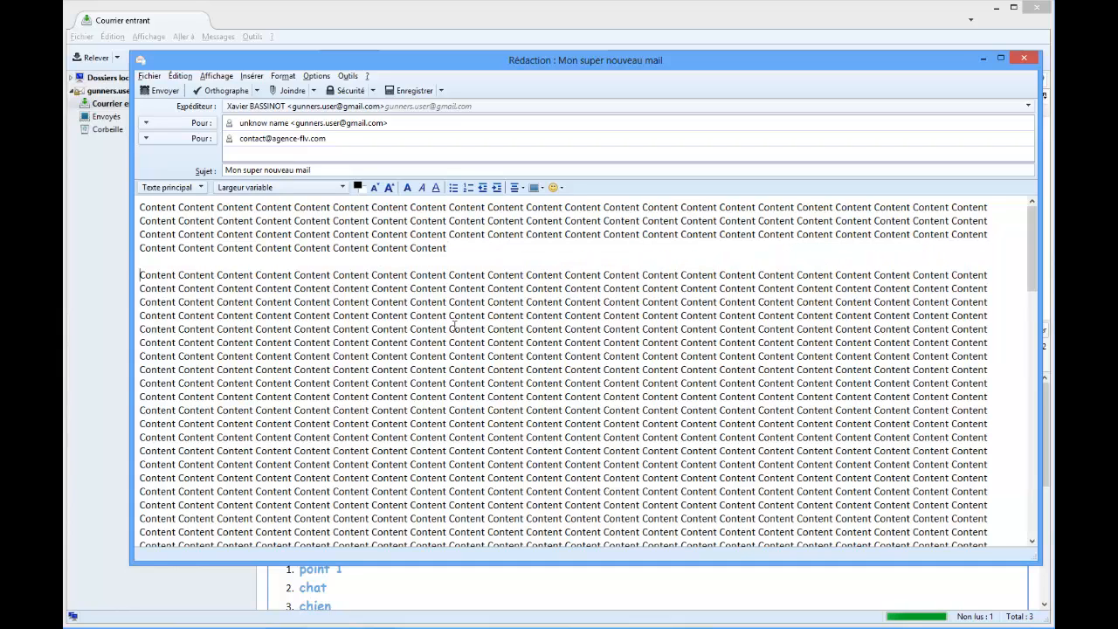
left_click(449, 315)
key("Return")
key("Return")
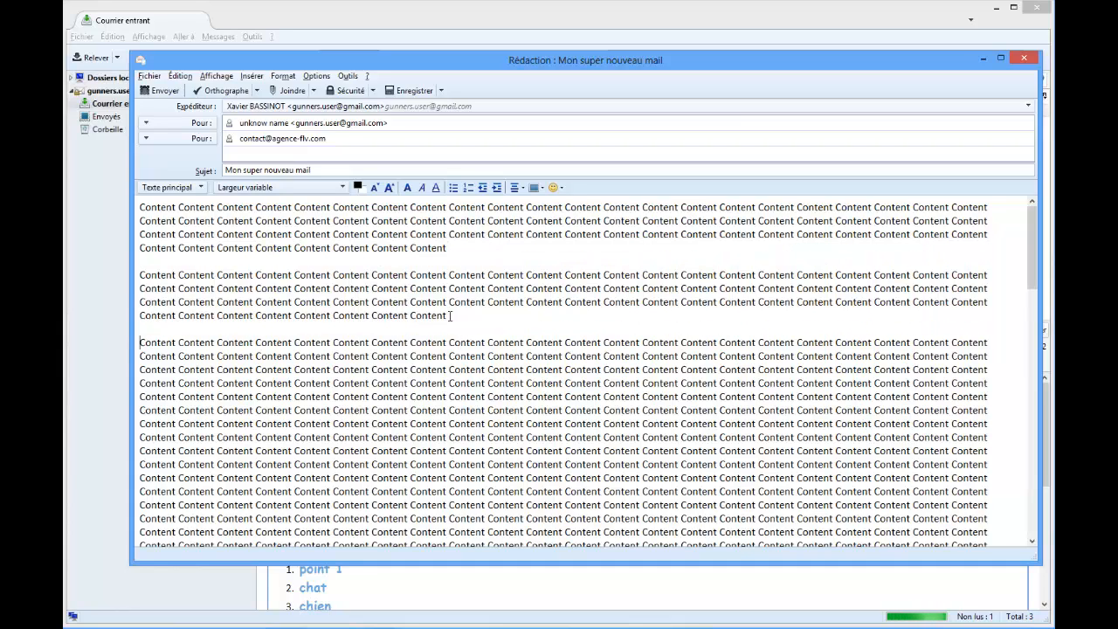
left_click(487, 368)
key("Return")
key("Return")
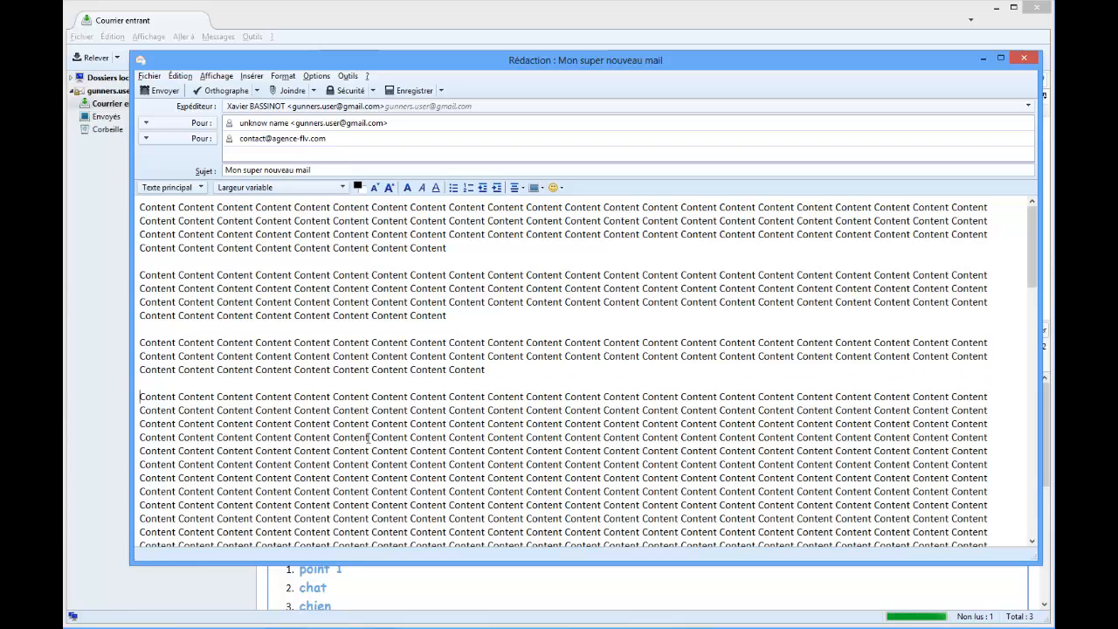
Delete most of the filler text after the third paragraph, leaving only a few lines as a short fourth paragraph.
key("shift+End")
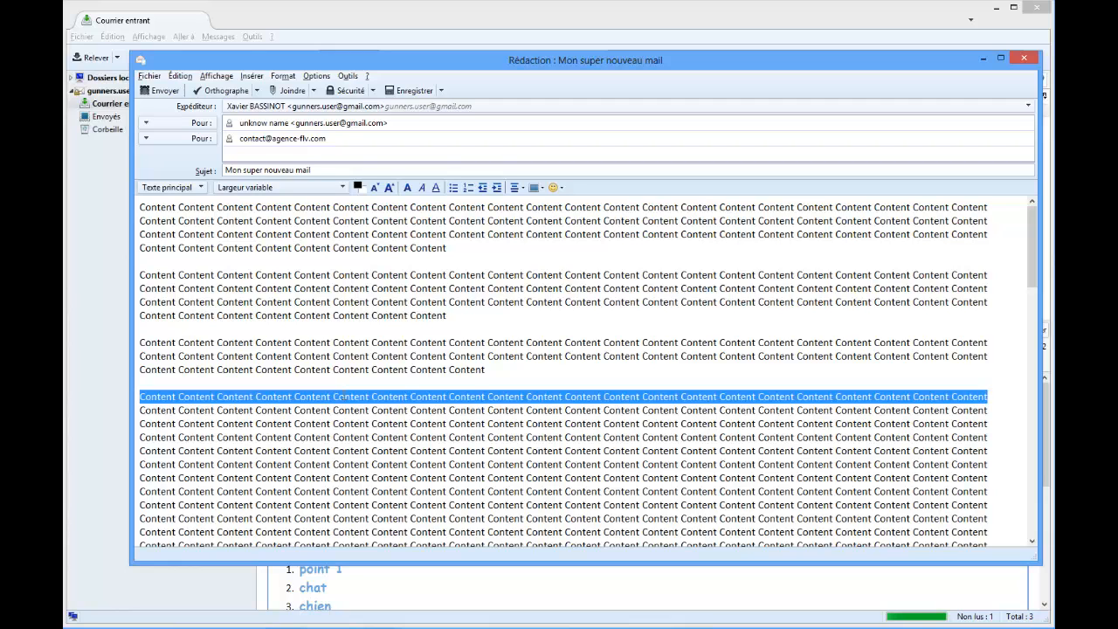
key("shift+Down")
key("shift+Down")
key("shift+Down")
key("shift+Down")
key("shift+Down")
key("shift+Down")
key("shift+Down")
key("shift+Down")
key("shift+Down")
key("shift+Down")
key("shift+Down")
key("shift+Down")
key("shift+Down")
key("shift+Down")
key("shift+Down")
key("shift+Down")
key("shift+Down")
key("shift+Down")
key("shift+Down")
key("shift+Down")
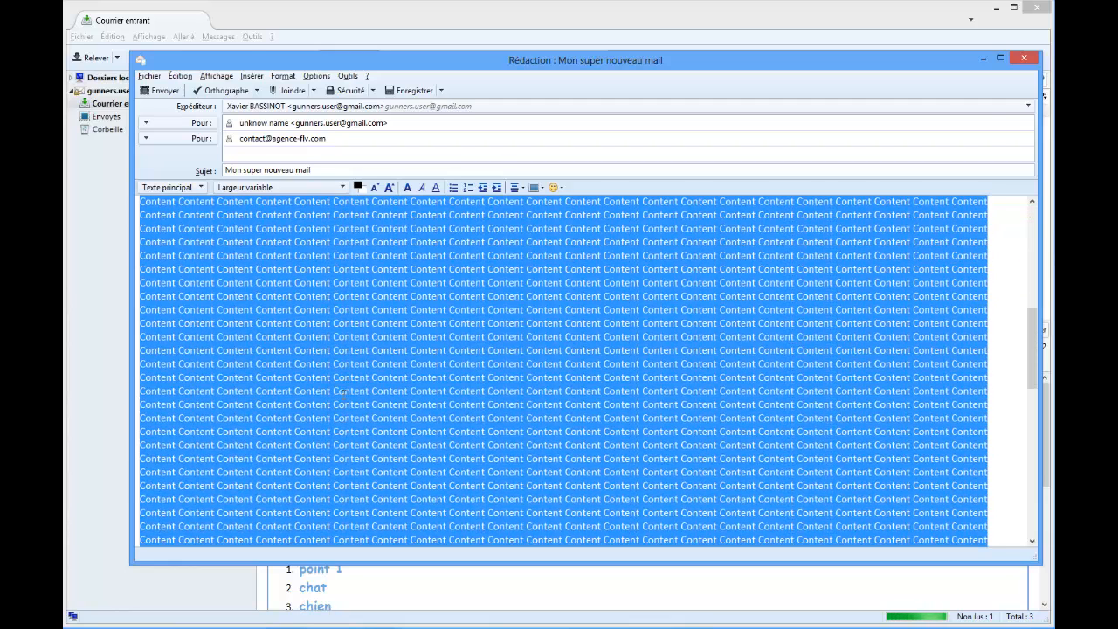
key("shift+Down")
key("shift+Down")
key("shift+Down")
key("shift+Down")
key("shift+Down")
key("shift+Down")
key("shift+Down")
key("shift+Down")
key("shift+Down")
key("shift+Down")
key("shift+Down")
key("shift+Down")
key("shift+Down")
key("shift+Down")
key("shift+Down")
key("shift+Down")
key("shift+Down")
key("shift+Down")
key("shift+Down")
key("shift+Down")
key("shift+Down")
key("shift+Down")
key("shift+Down")
key("shift+Down")
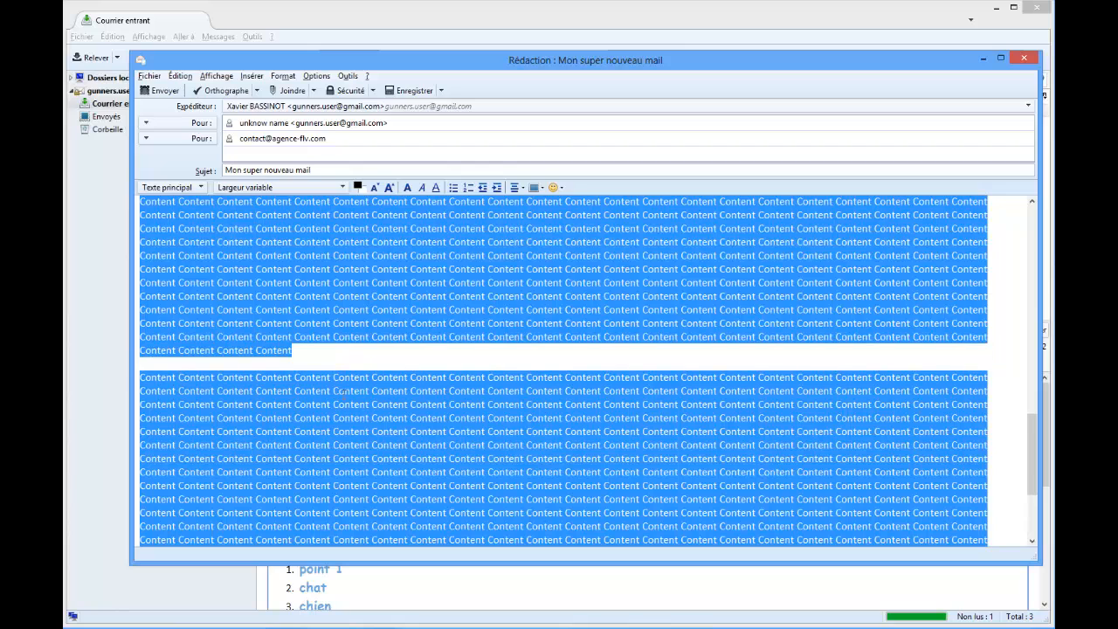
key("shift+Up")
key("shift+Up")
key("shift+Up")
key("shift+Up")
key("shift+Up")
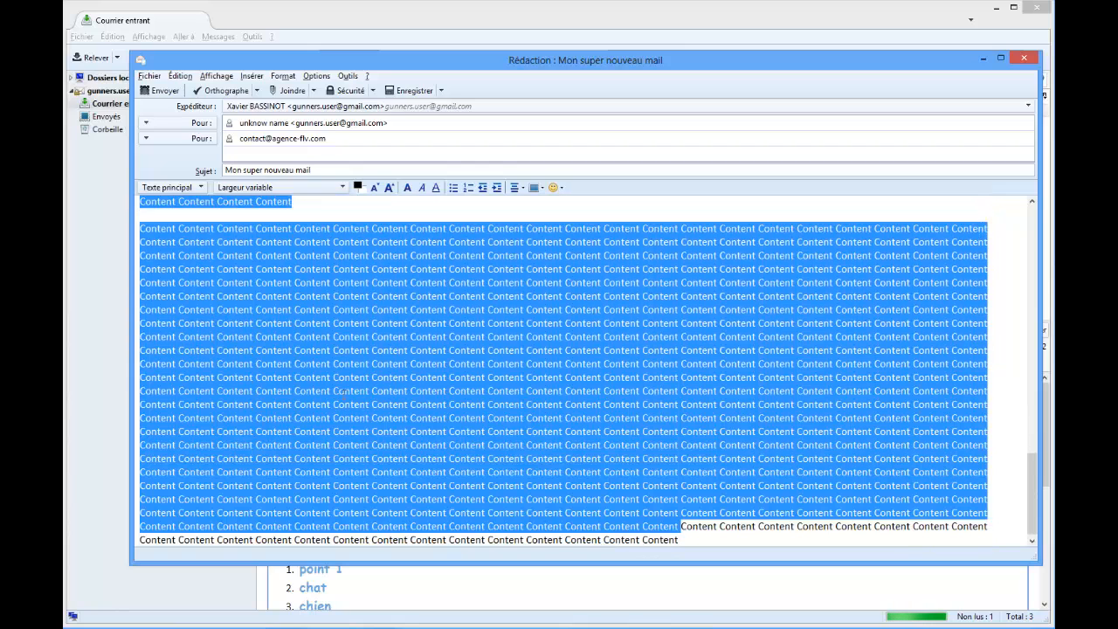
key("Delete")
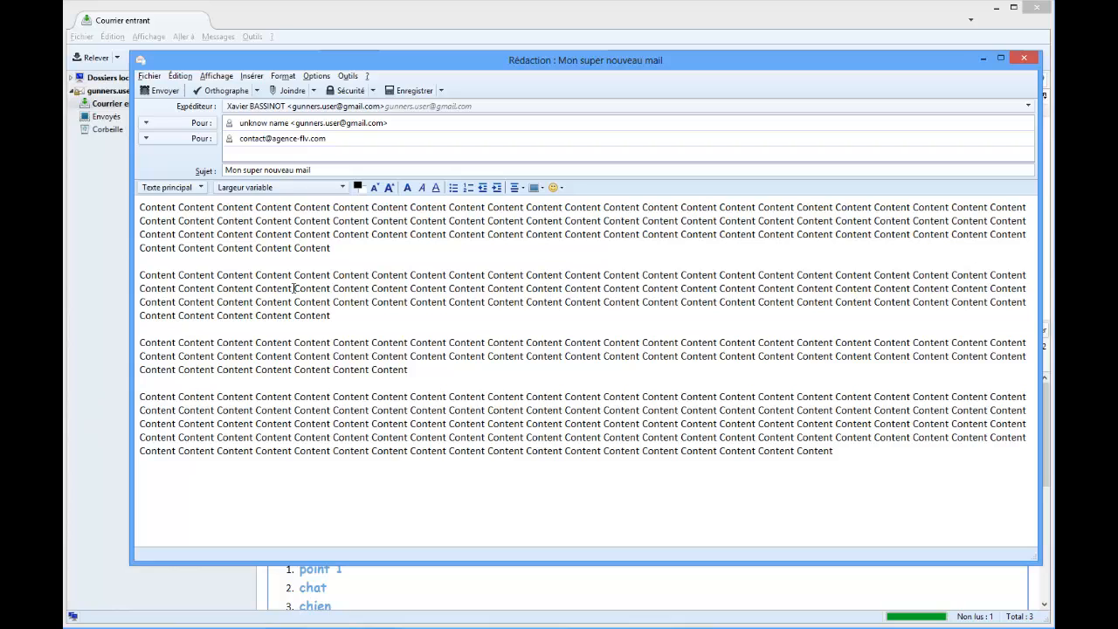
Check the available attachment types without adding one, and send the message "Mon super nouveau mail".
left_click(314, 92)
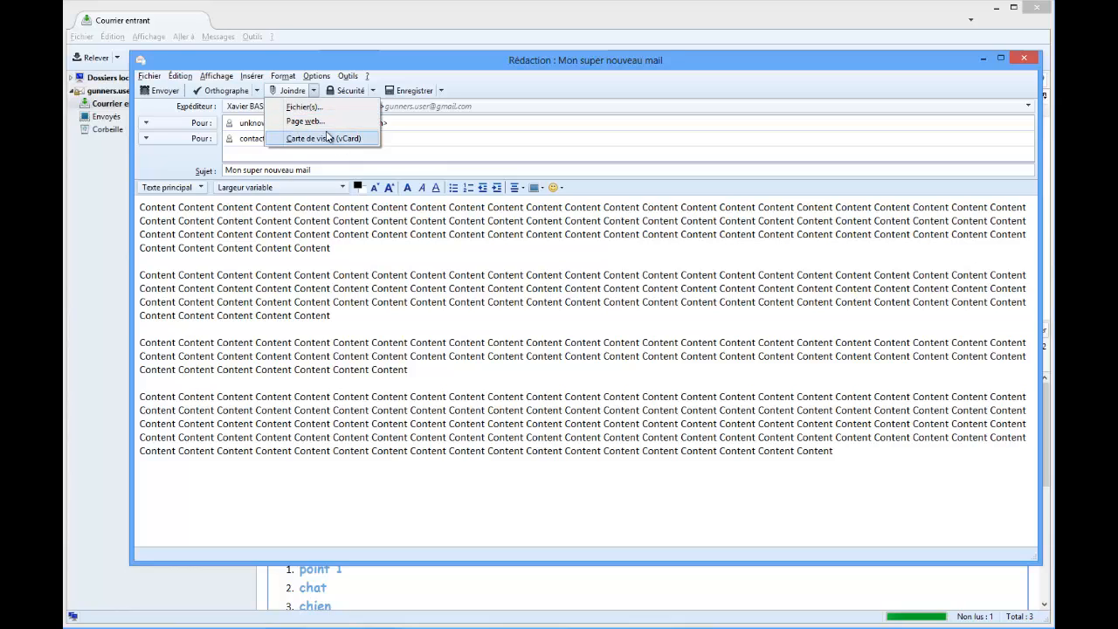
left_click(312, 171)
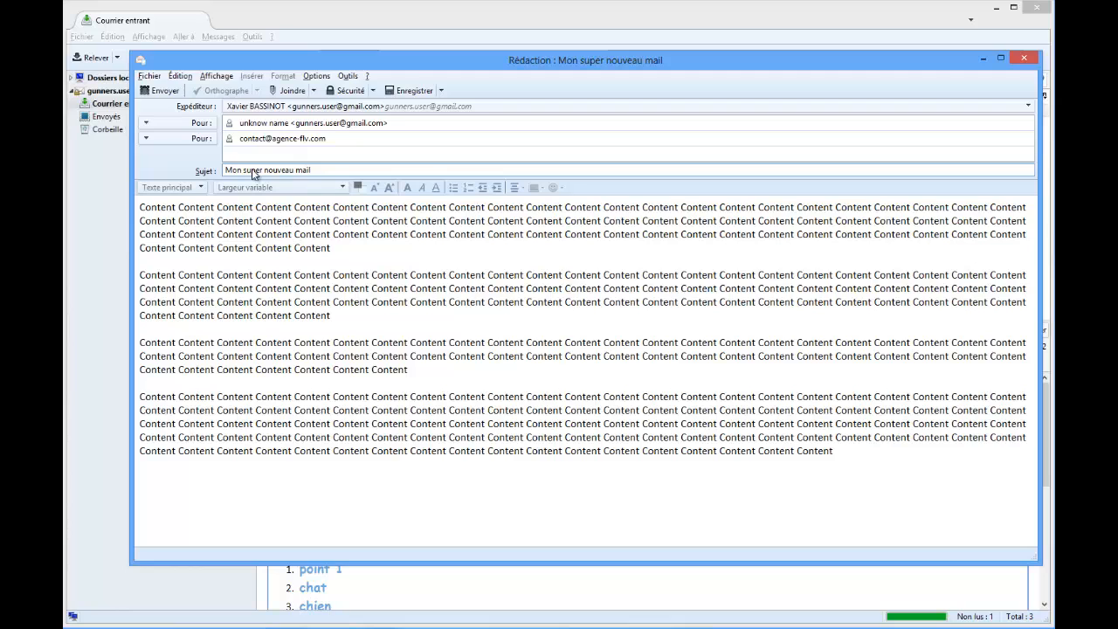
left_click(166, 91)
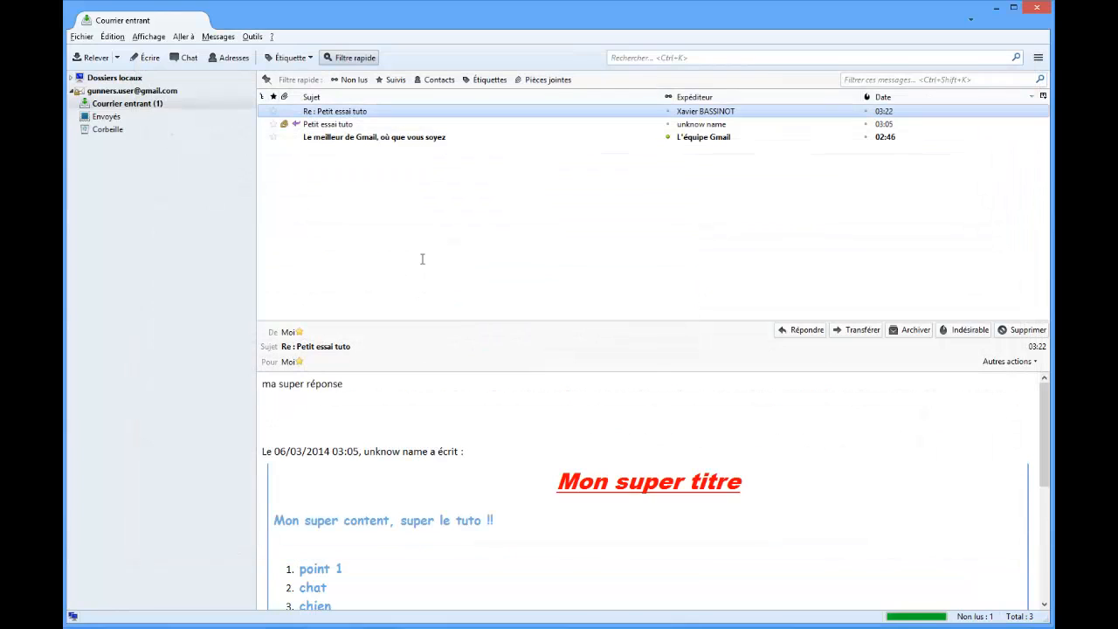
Fetch new mail to read the received message "Mon super nouveau mail", and close the mail program.
left_click(88, 62)
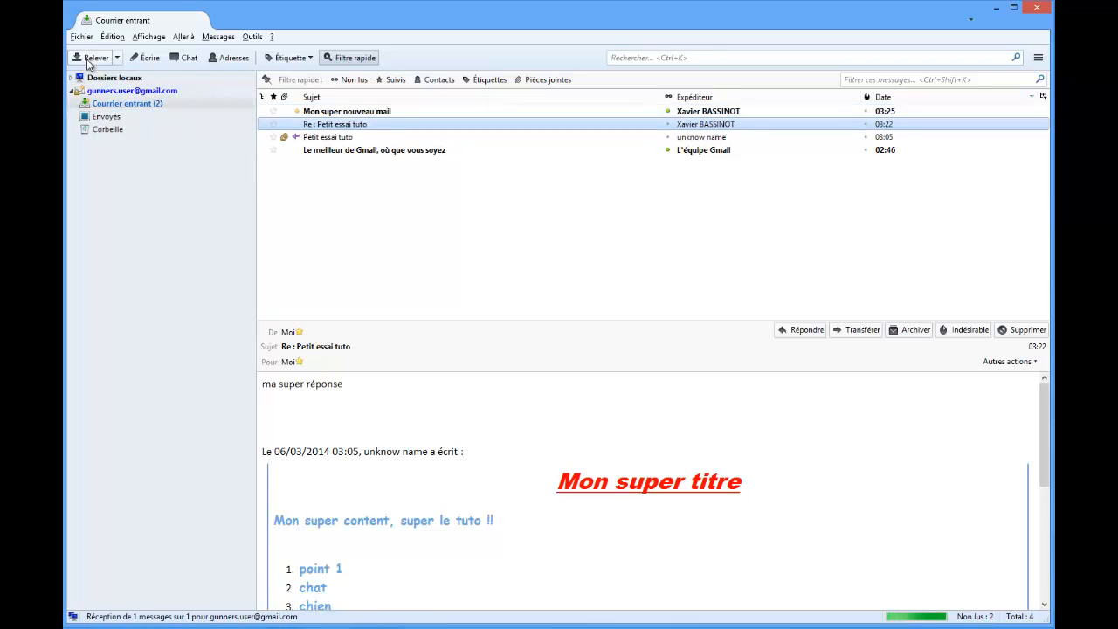
left_click(359, 116)
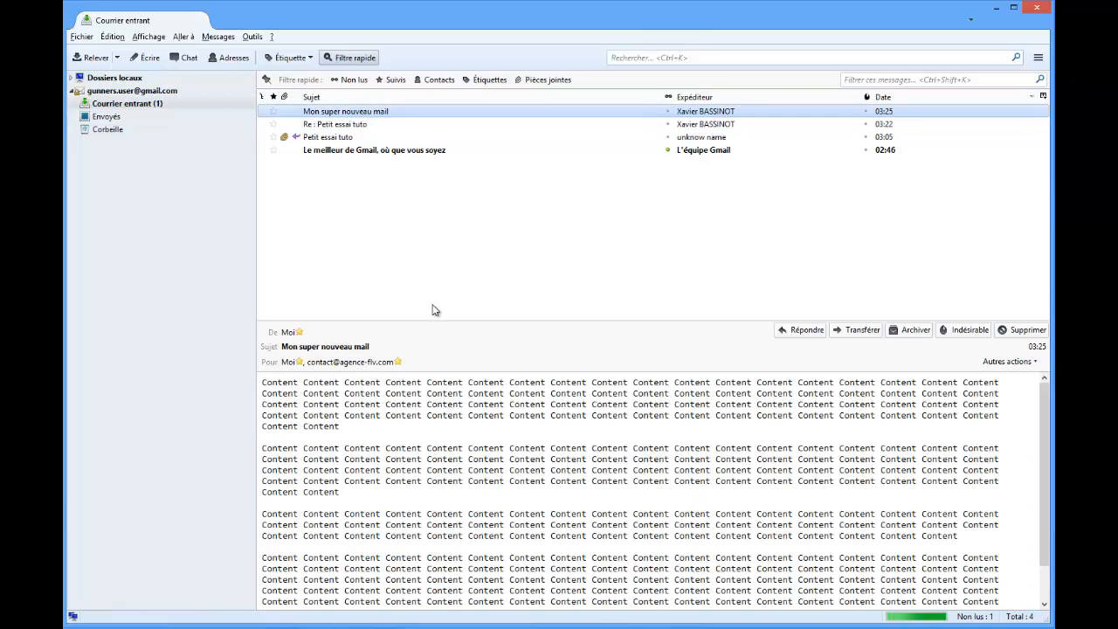
scroll(451, 400, "down", 1)
scroll(452, 400, "up", 1)
left_click(1034, 11)
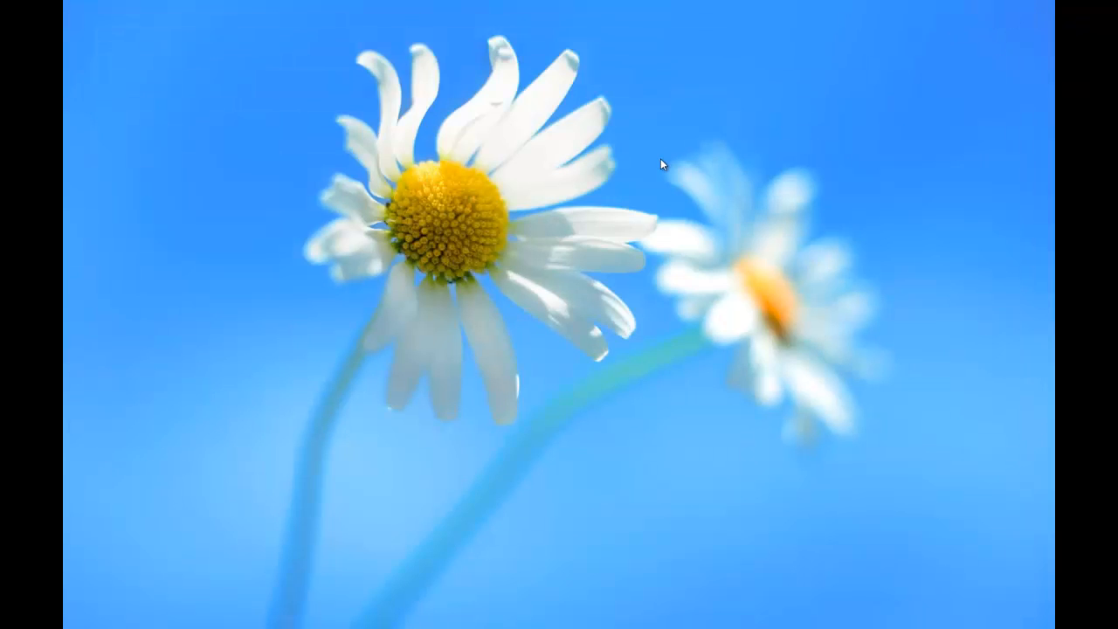